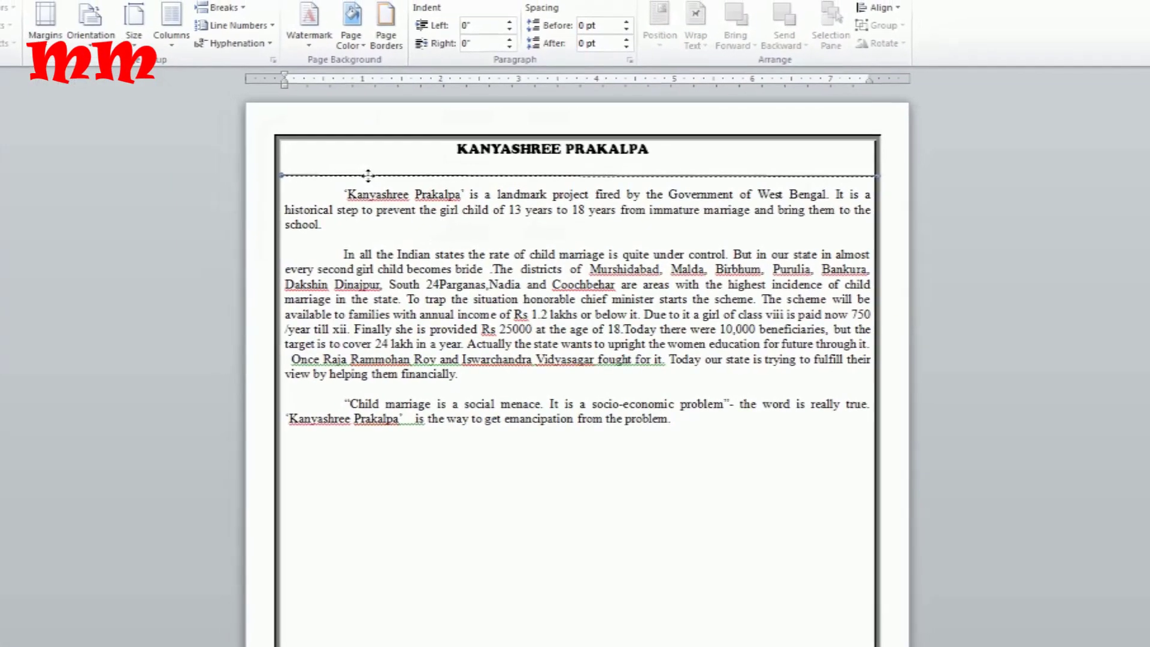
Step: Start Word with a new blank Document1
left_click(204, 46)
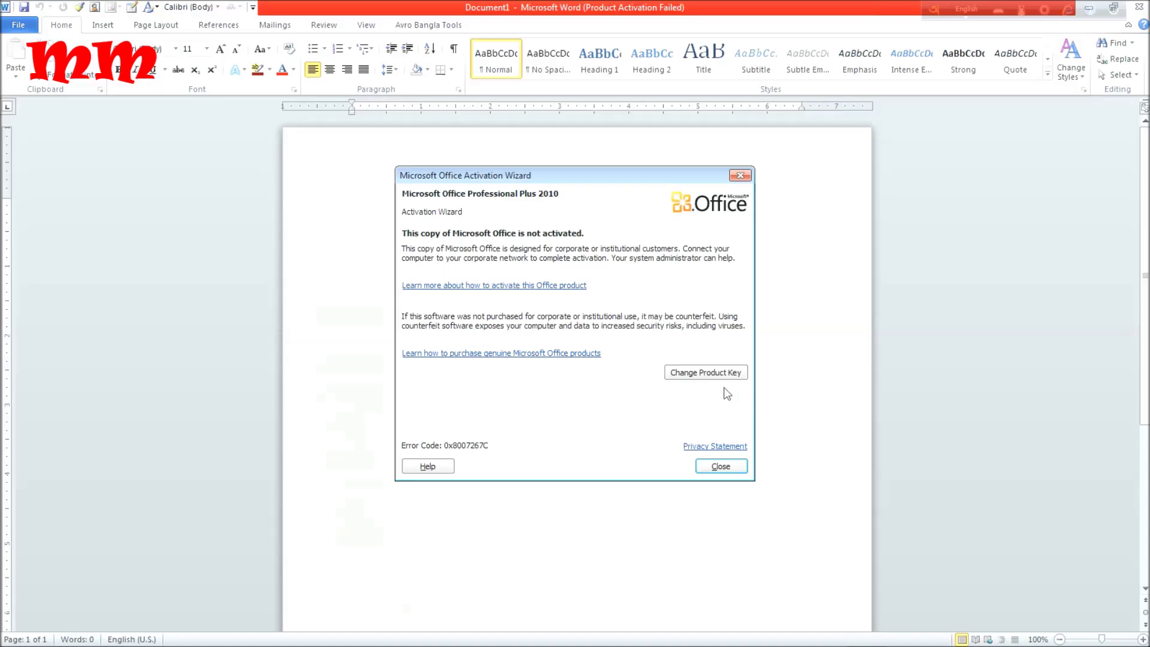
Step: Close the Office activation notice and bring up the Page Layout ribbon
left_click(716, 469)
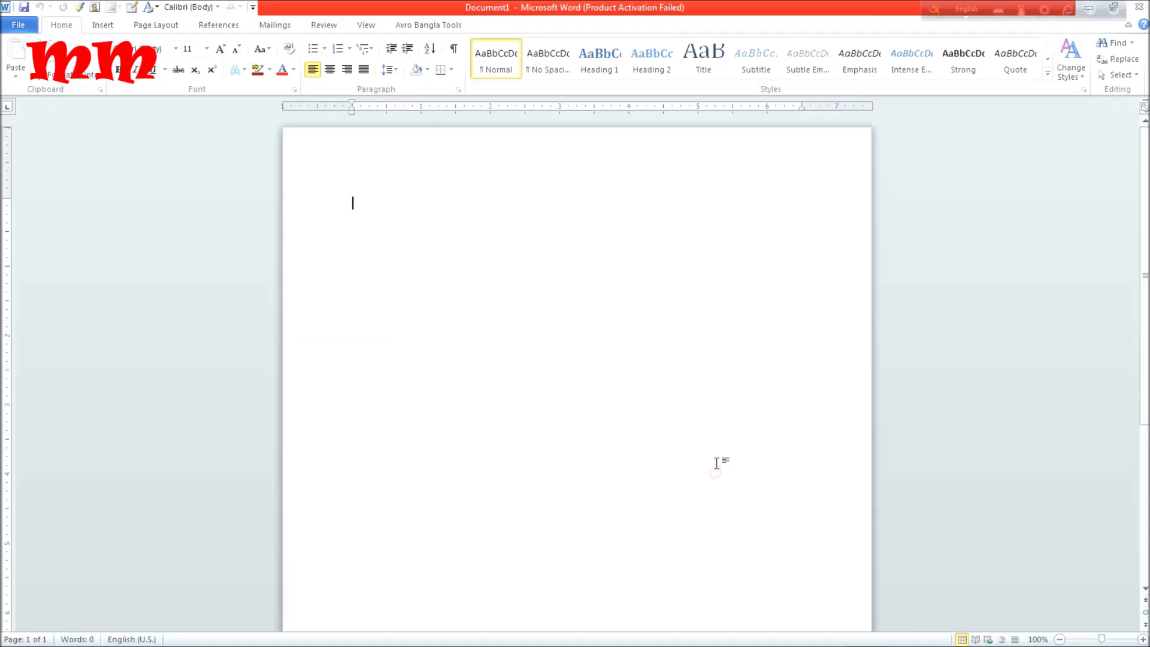
left_click(146, 26)
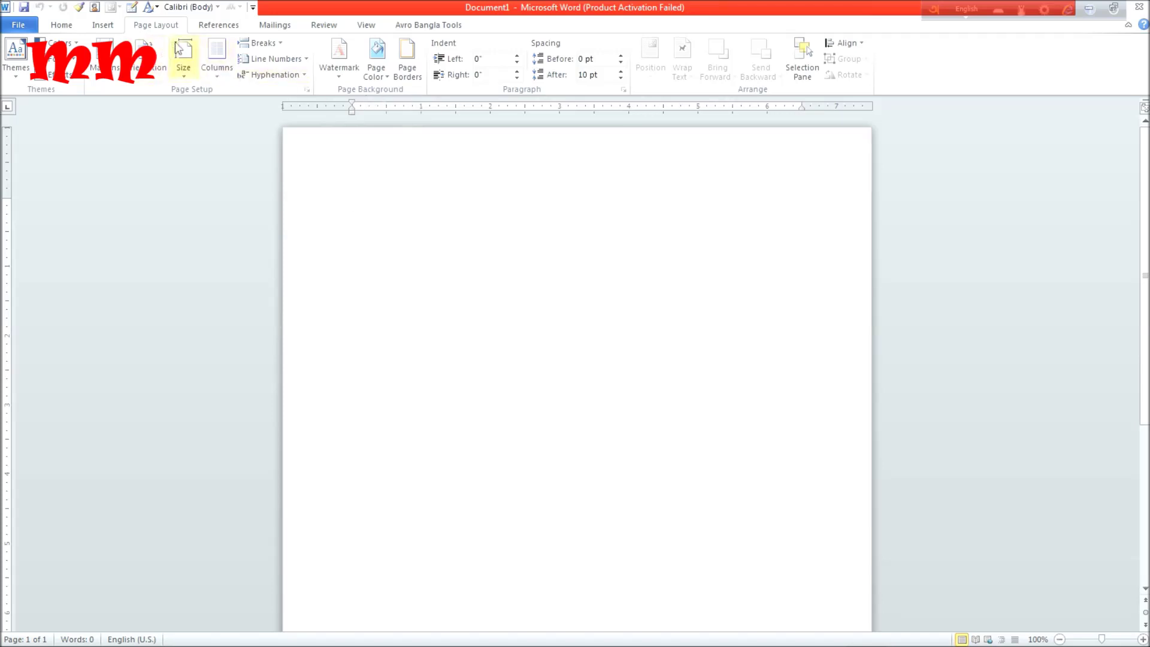
left_click(111, 28)
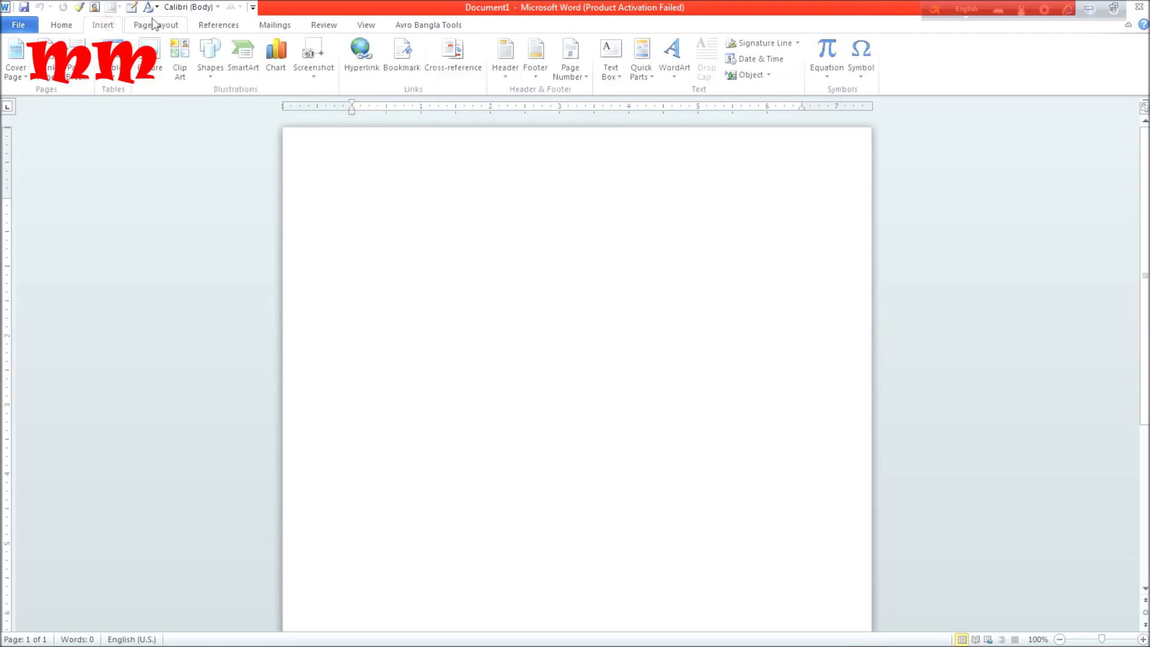
left_click(157, 25)
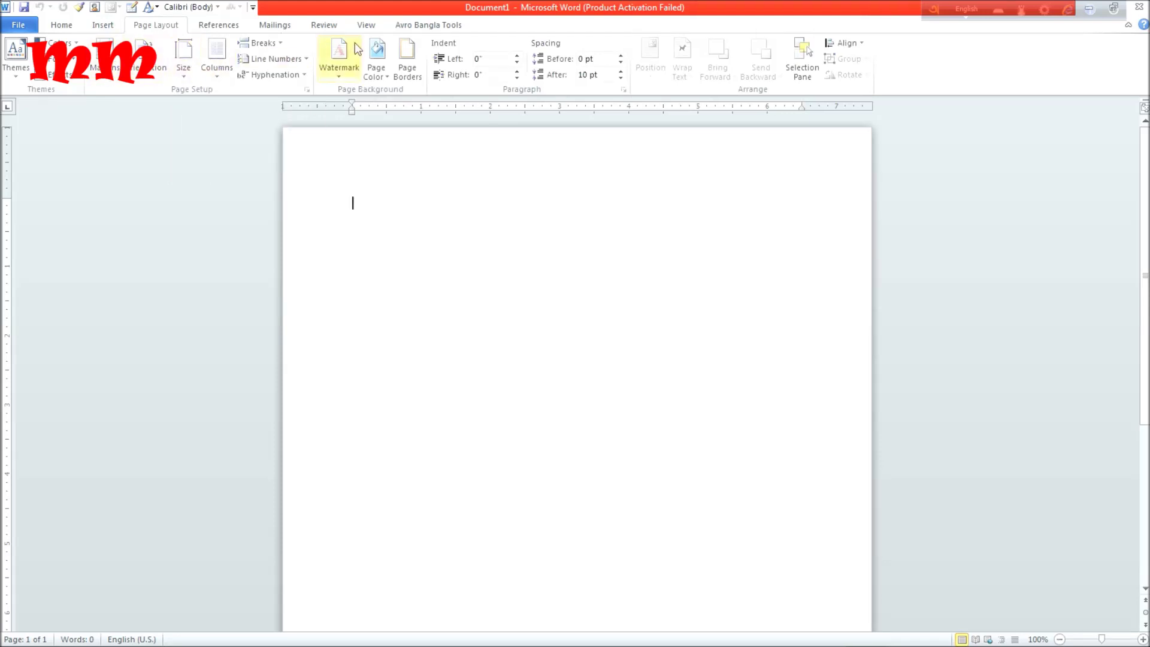
Step: Apply a thick-line 3 pt Box page border to the blank document
left_click(411, 74)
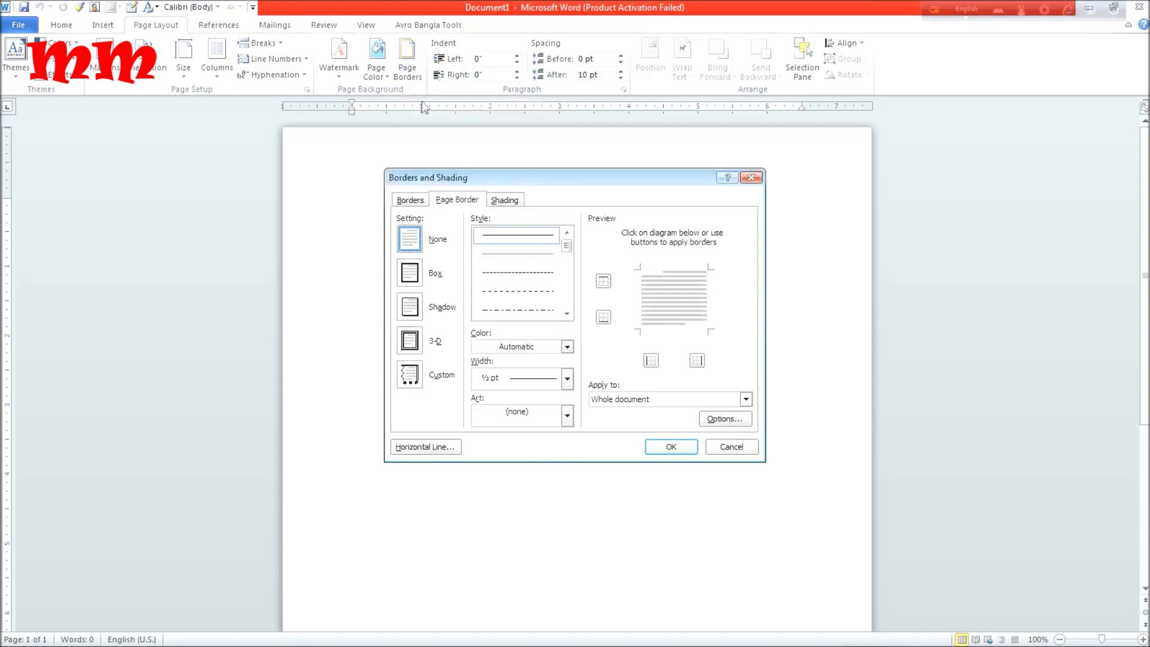
left_click_drag(566, 246, 563, 304)
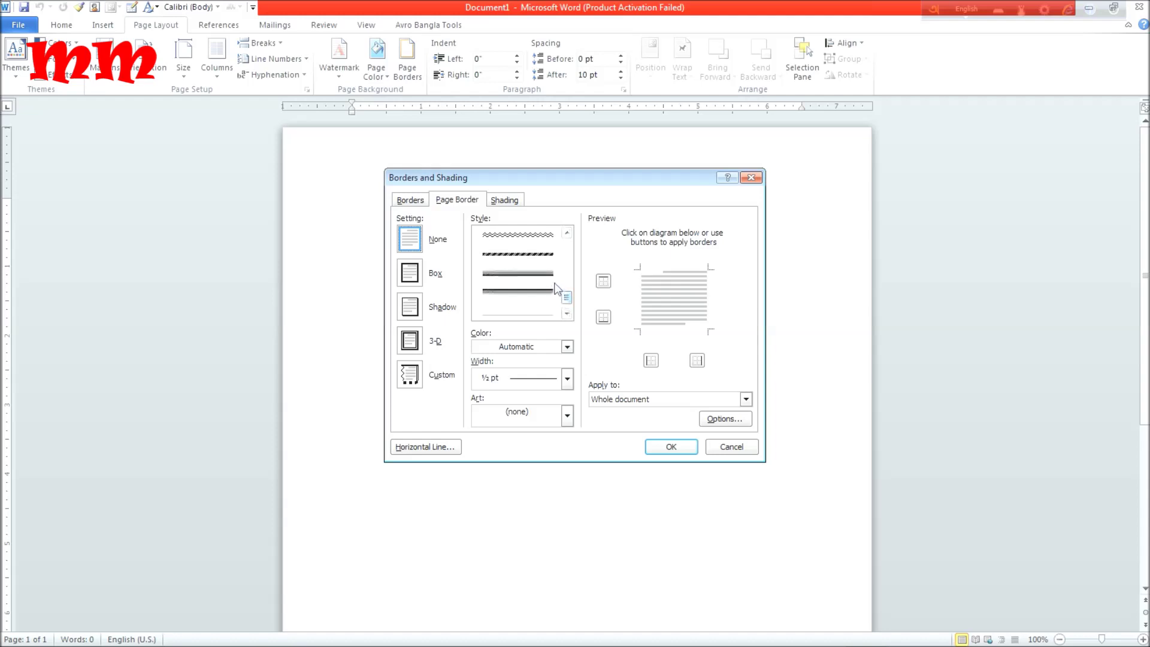
left_click(533, 300)
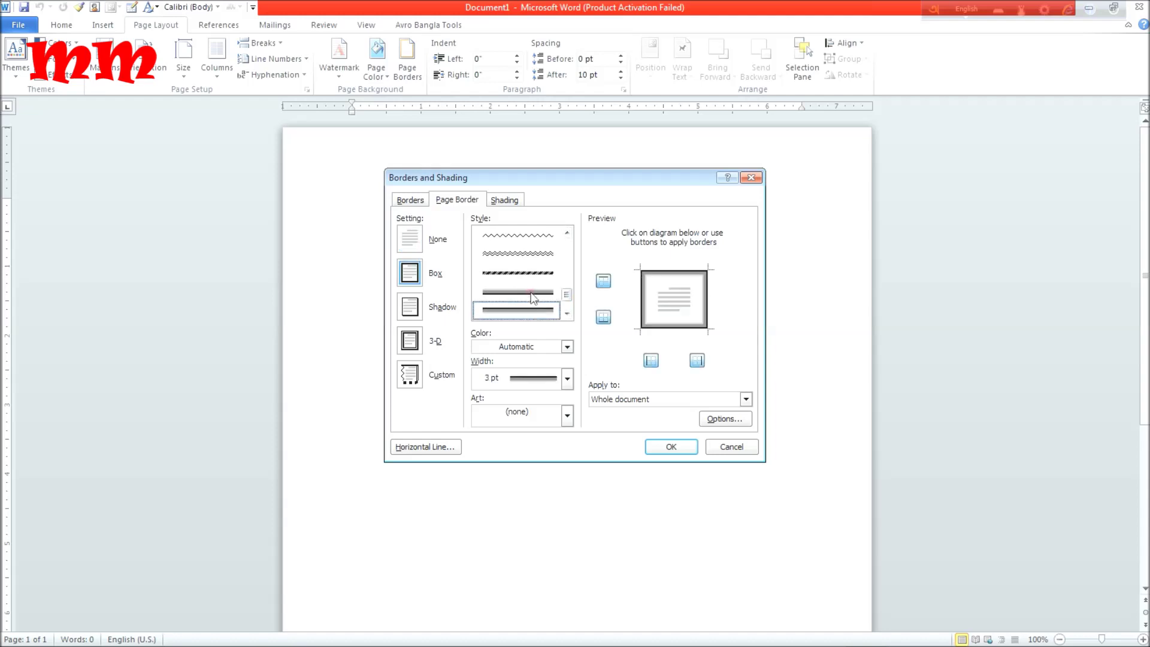
left_click(677, 443)
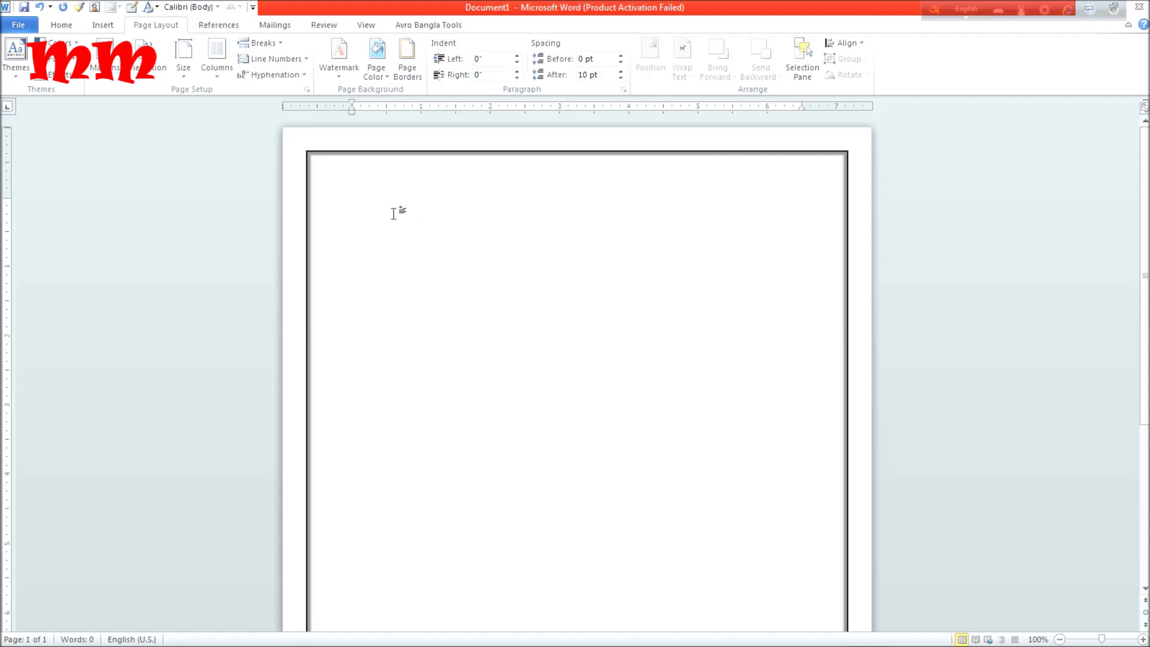
Step: Open KANYASHREE PRAKALPA from Local Disk (D:) > Exam kit > paragraphs
left_click(18, 25)
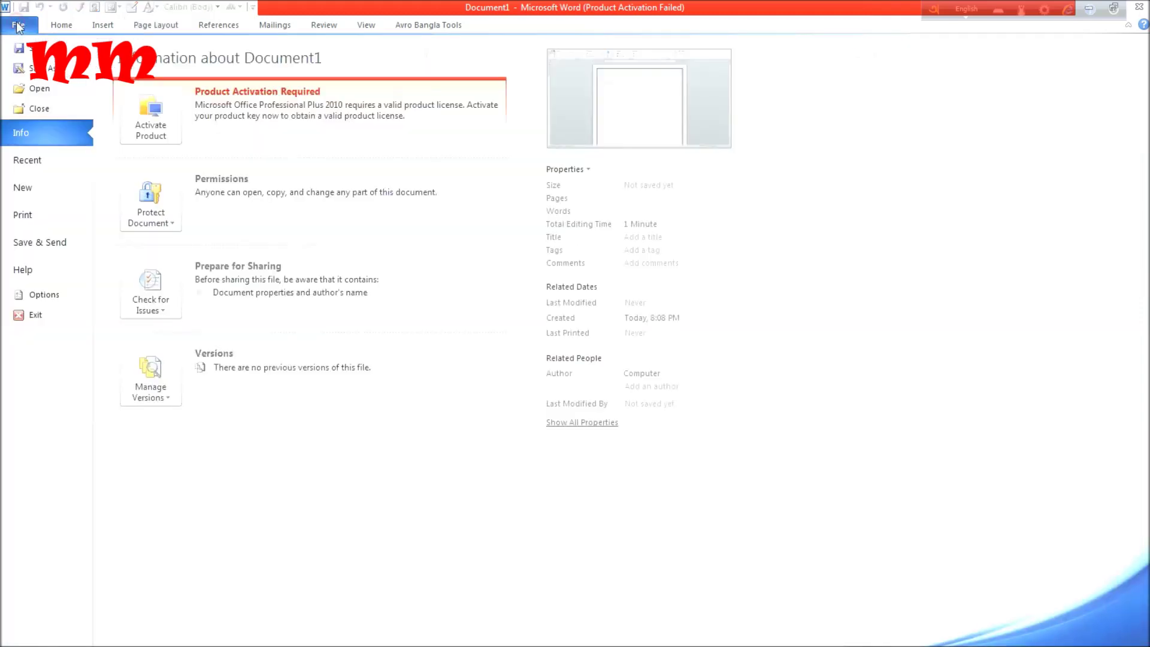
key("Escape")
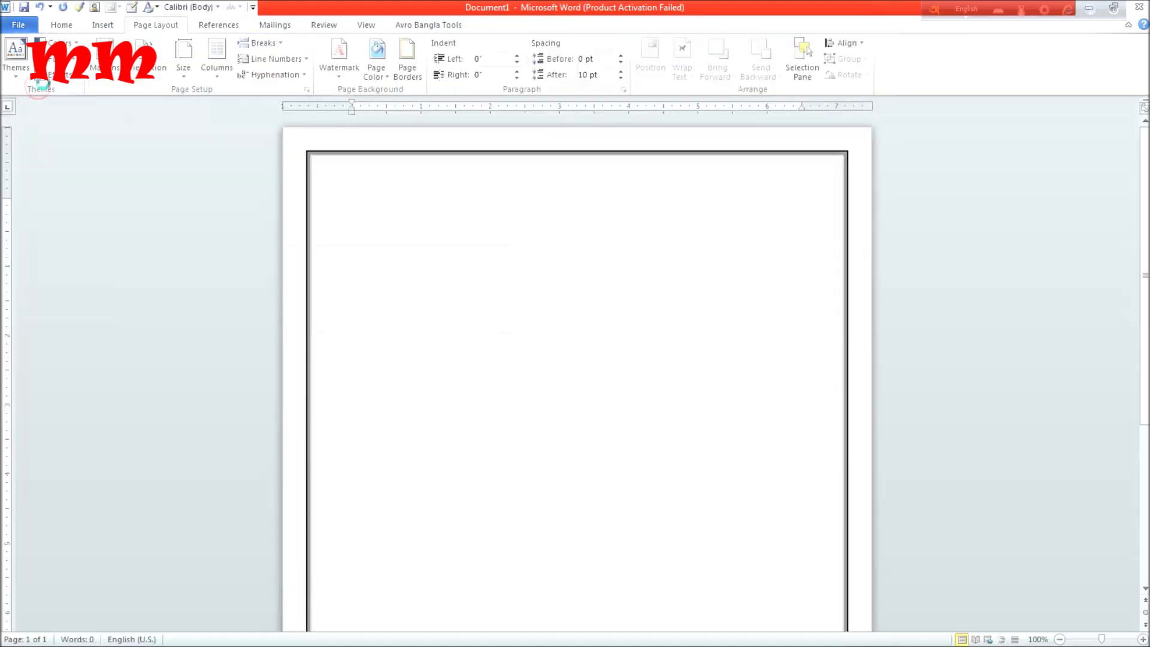
key("ctrl+o")
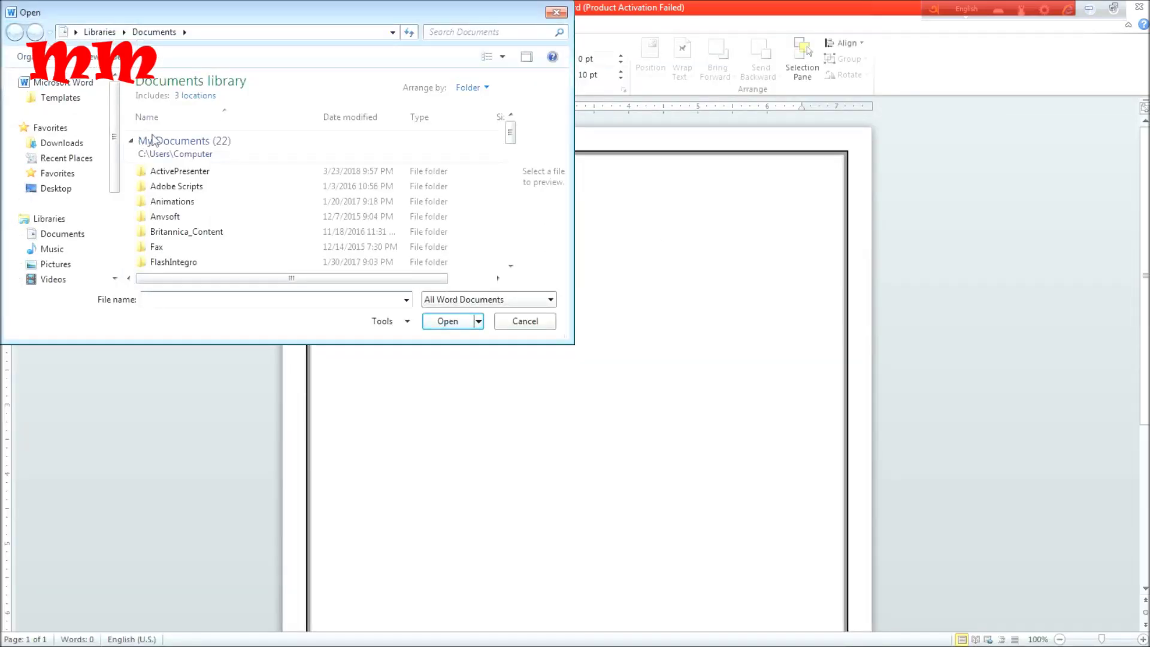
mouse_move(511, 137)
left_mouse_down()
mouse_move(512, 212)
mouse_move(513, 152)
left_mouse_up()
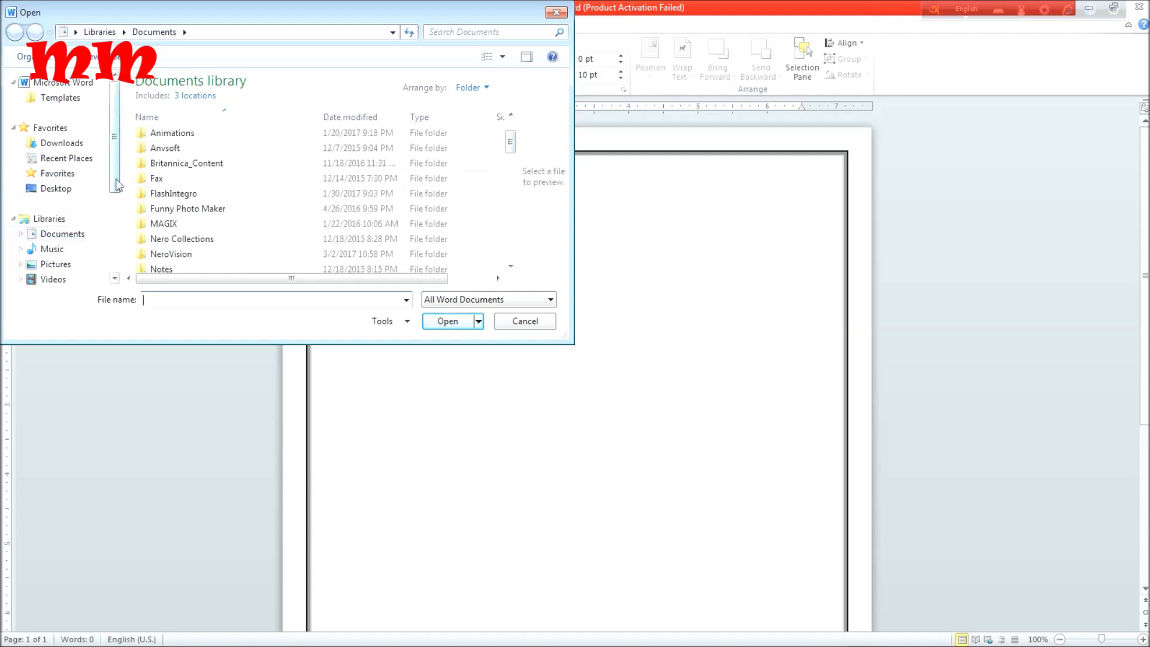
left_click_drag(117, 183, 119, 222)
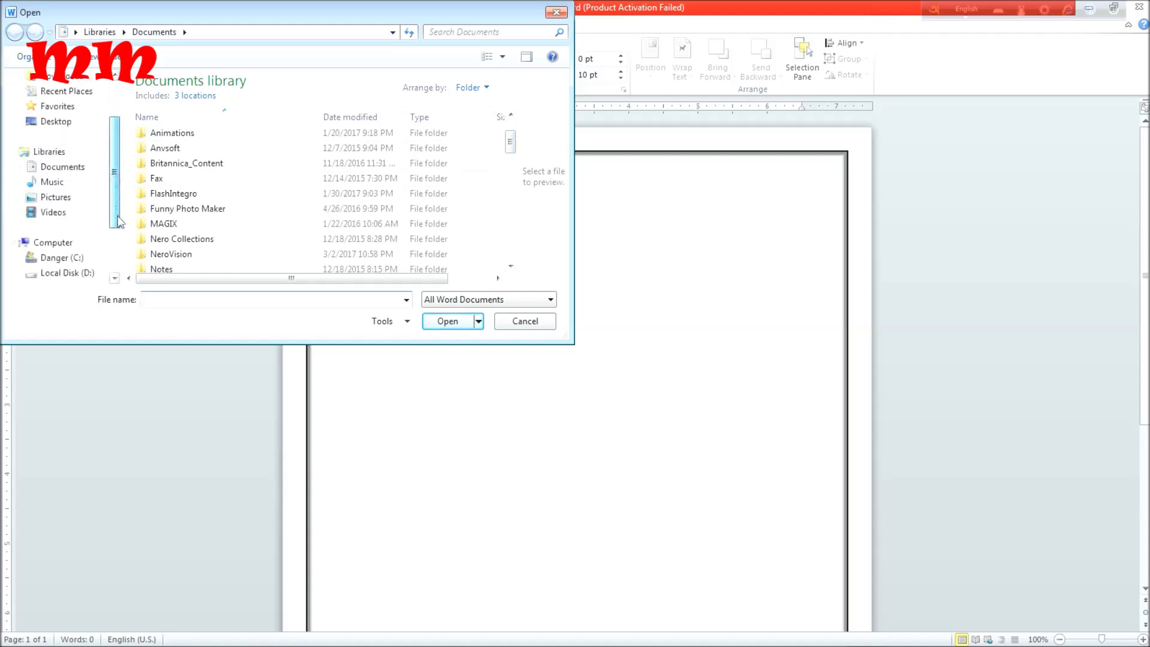
left_click(86, 274)
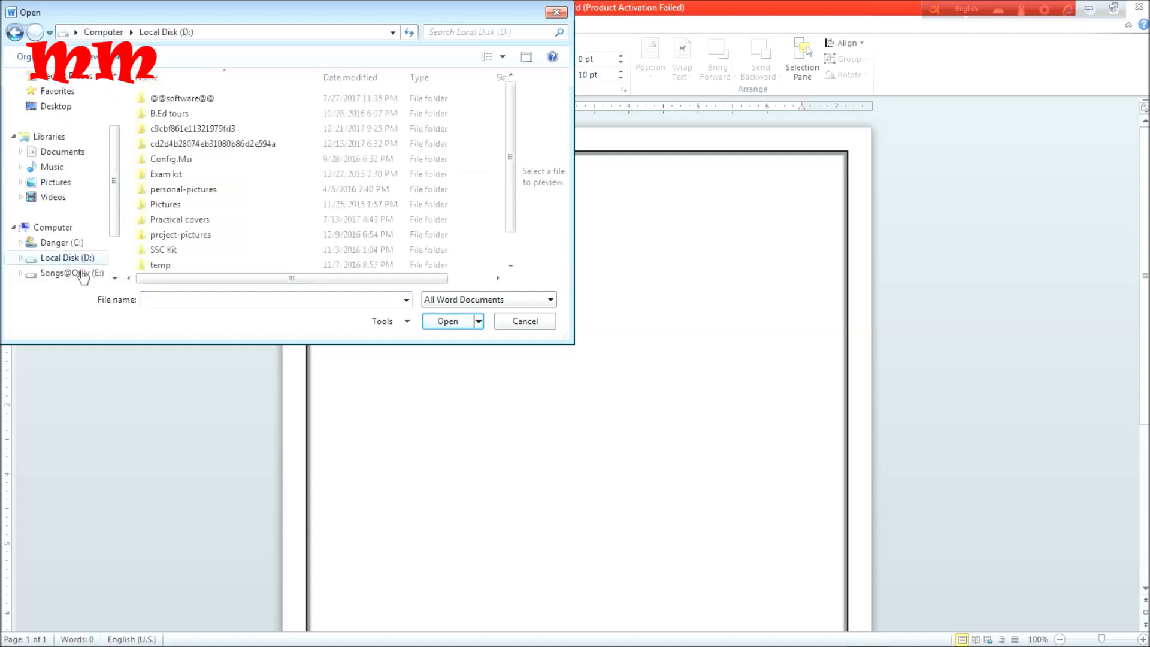
double_click(188, 177)
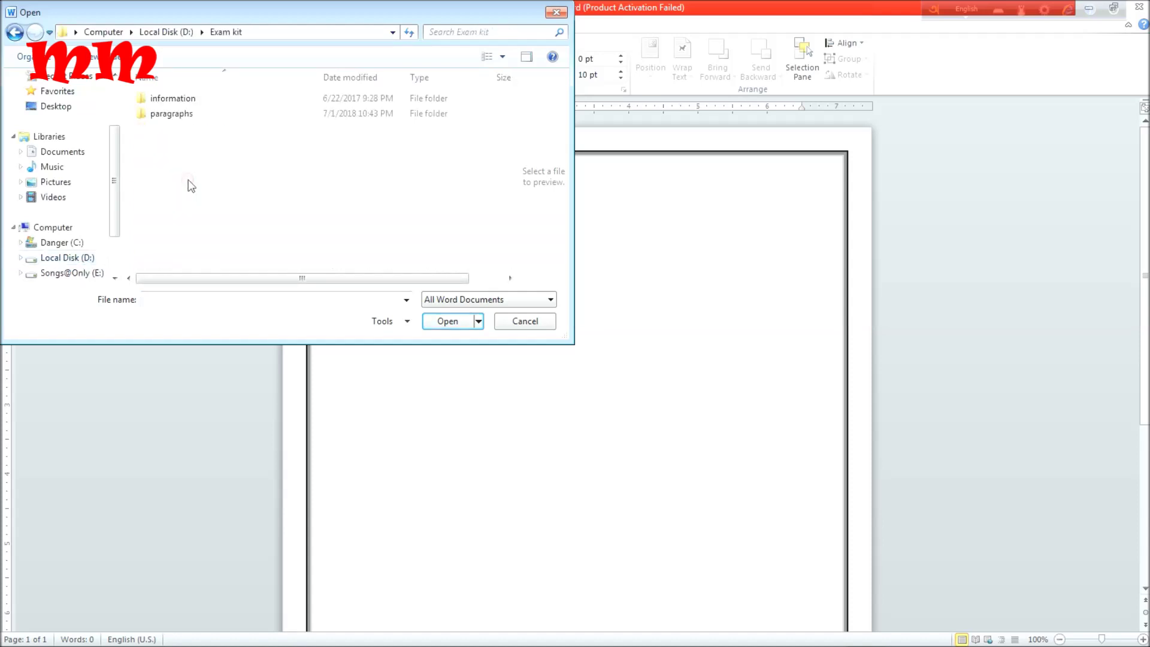
double_click(179, 117)
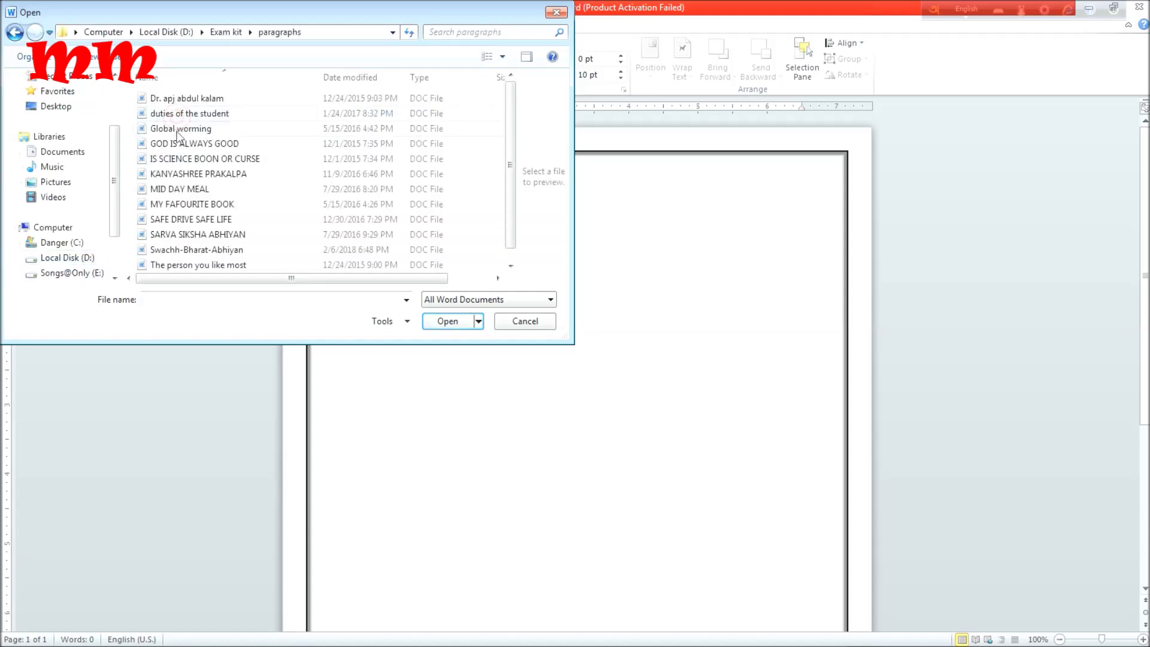
double_click(210, 174)
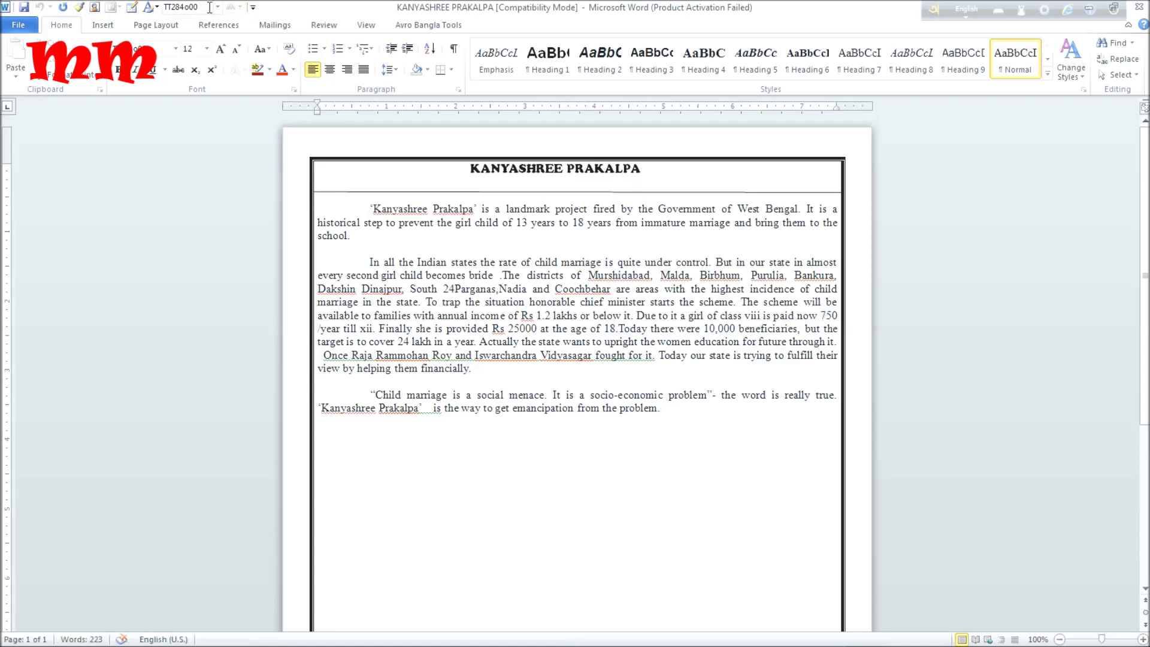
Step: Give the essay a thick-line 3 pt 3-D page border
left_click(105, 29)
left_click(148, 27)
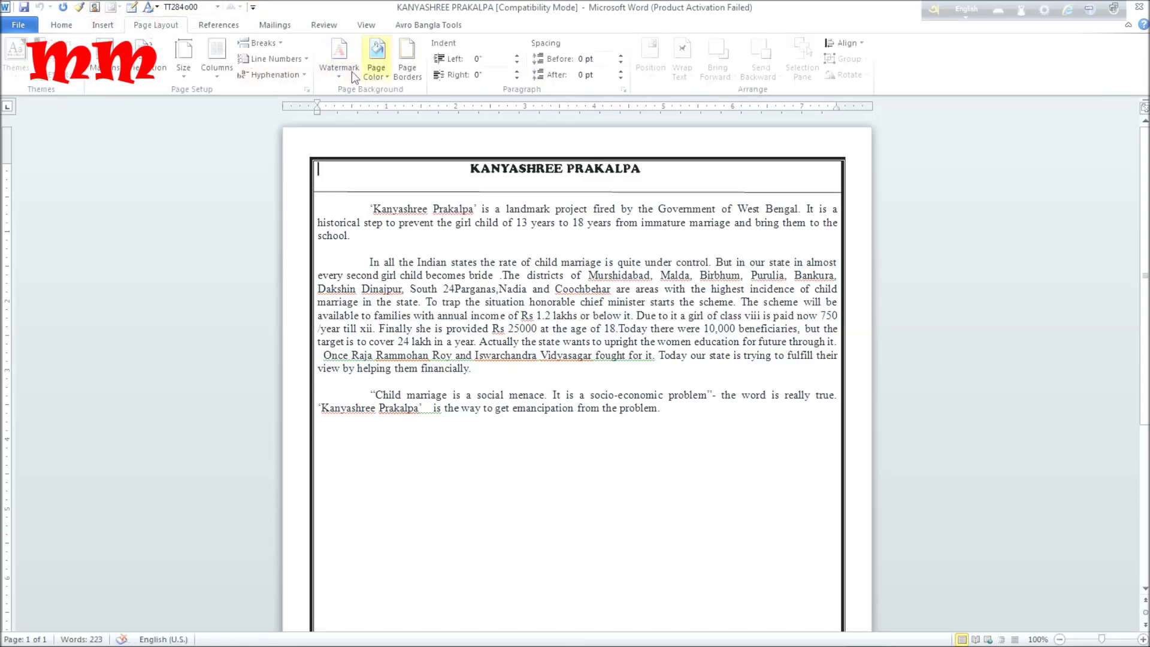
left_click(408, 66)
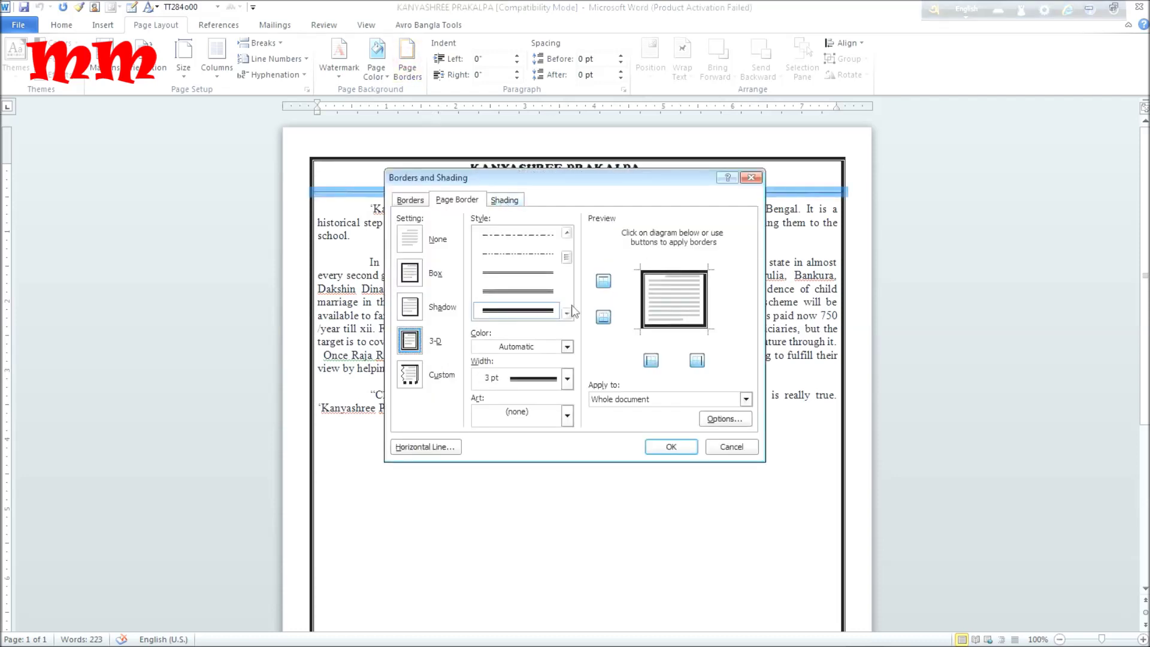
left_click_drag(567, 257, 547, 294)
left_click(547, 292)
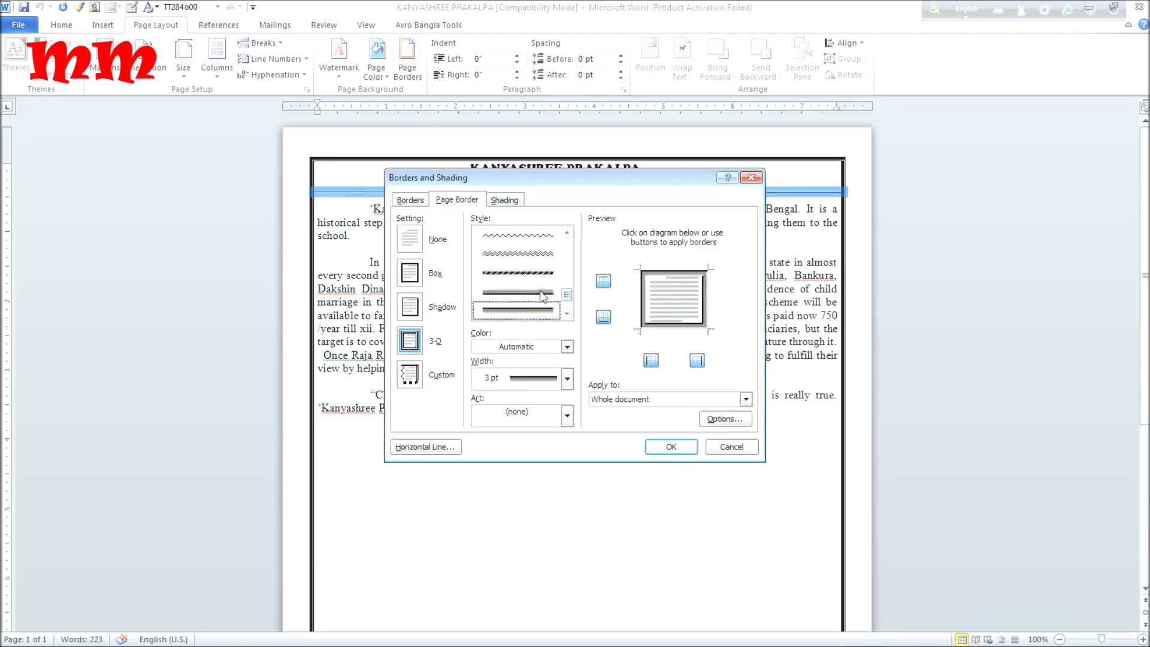
left_click(692, 446)
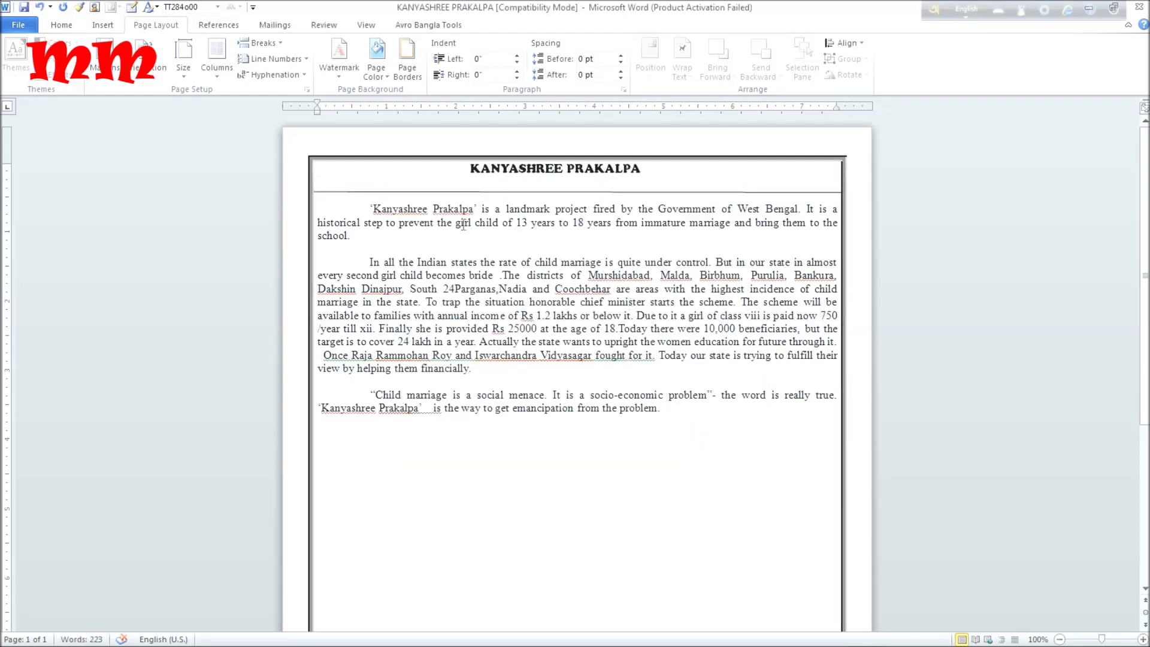
Step: Try the Normal, Narrow, Moderate and Wide margin presets on the essay page
left_click(103, 83)
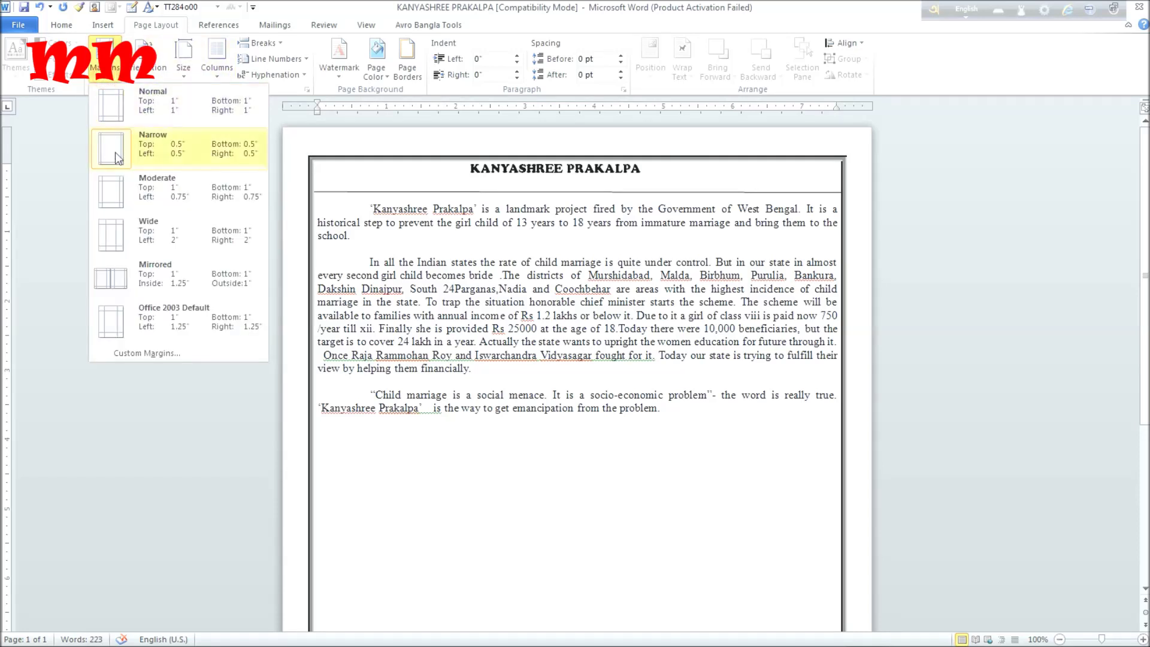
left_click(115, 110)
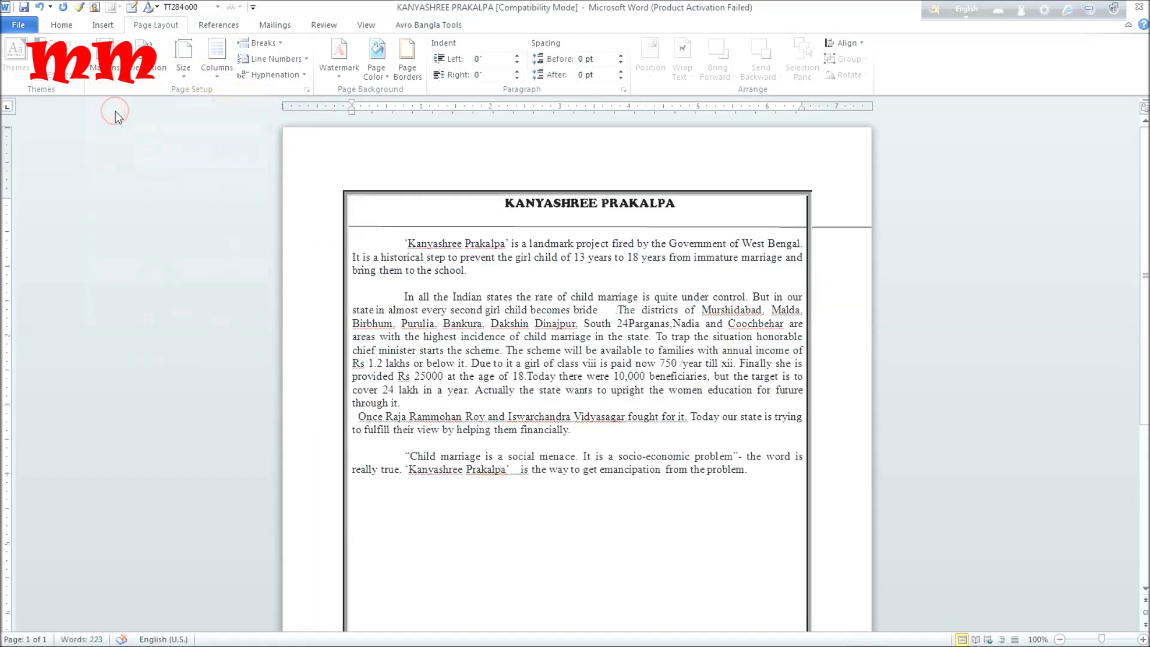
left_click(105, 60)
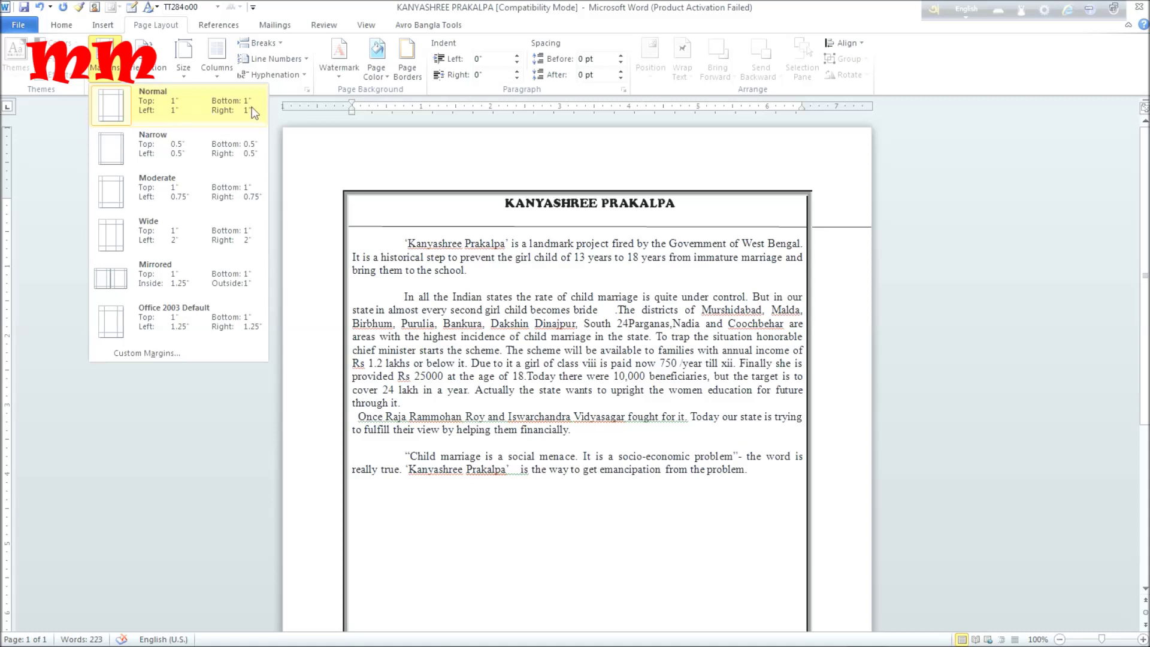
left_click(110, 148)
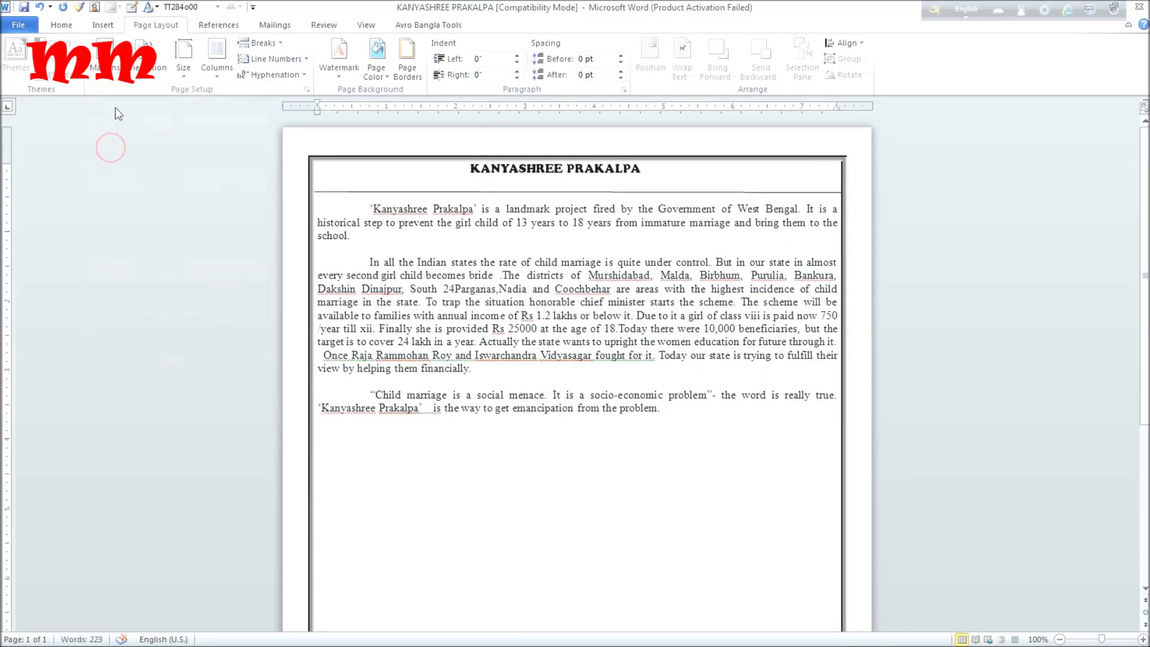
left_click(104, 60)
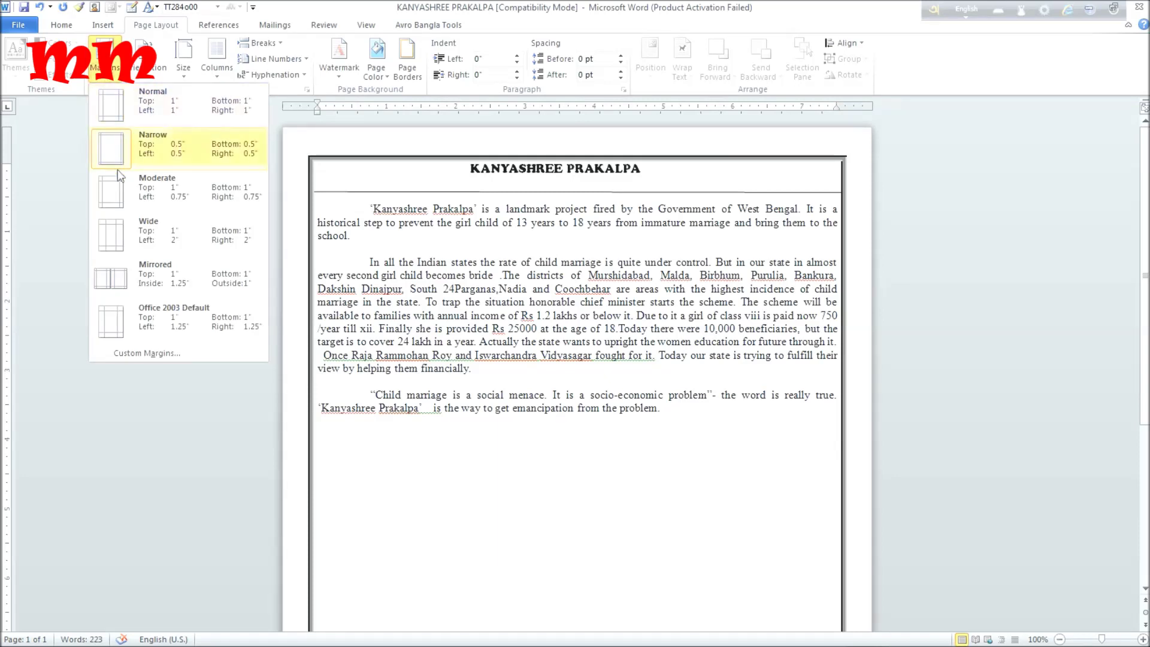
left_click(117, 189)
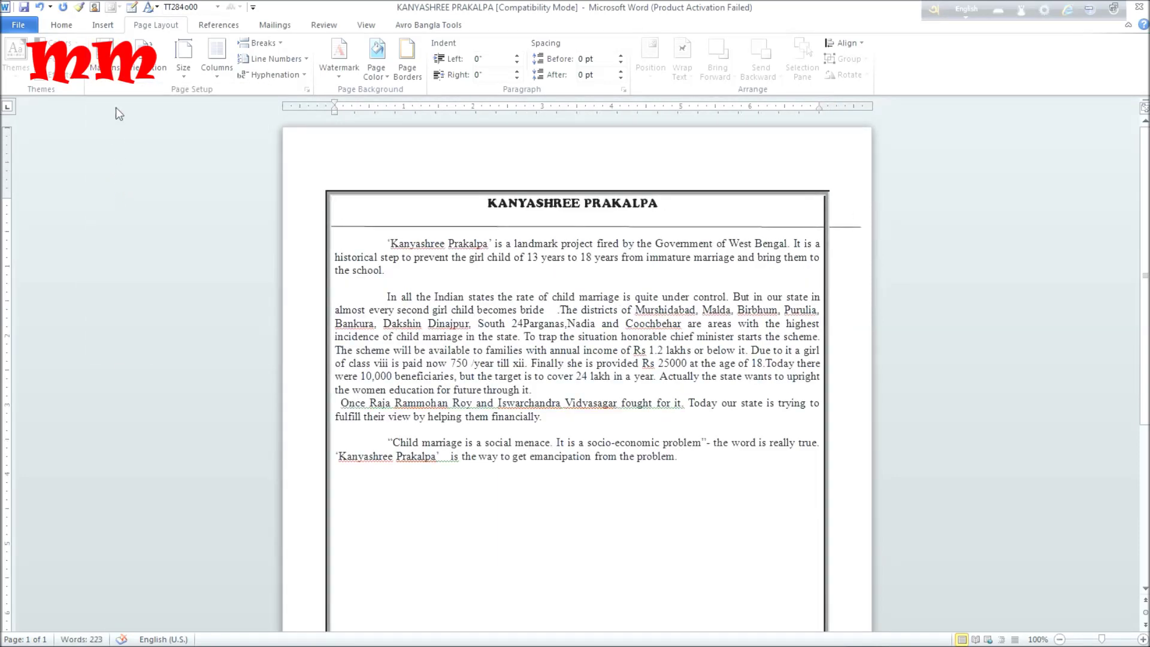
left_click(108, 78)
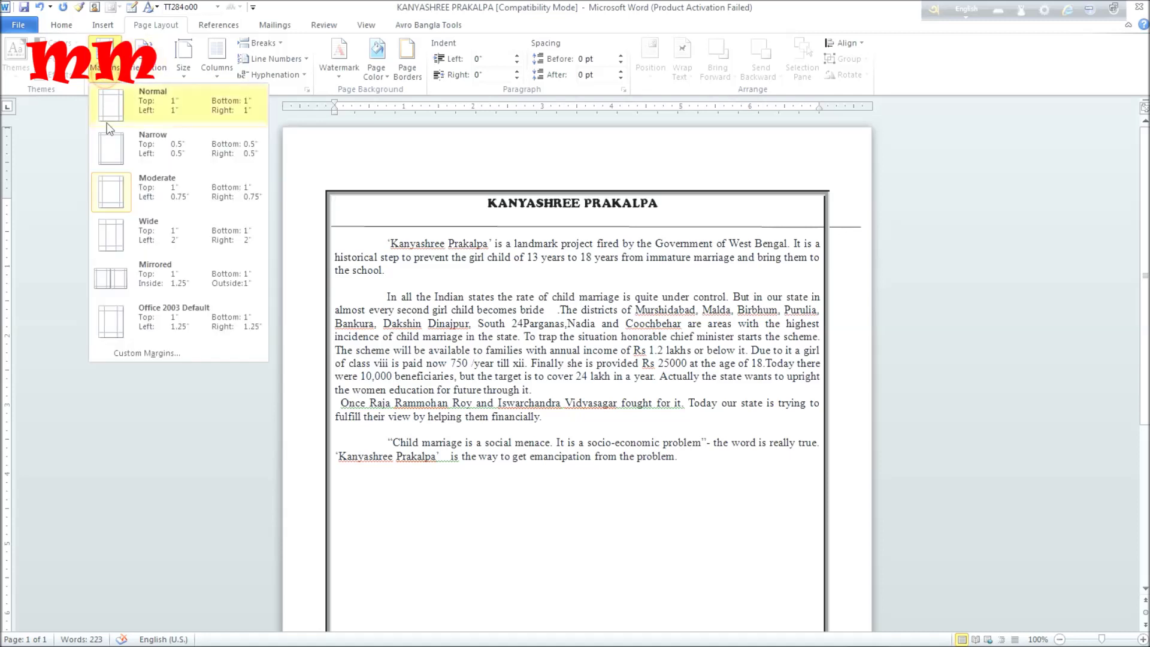
left_click(119, 238)
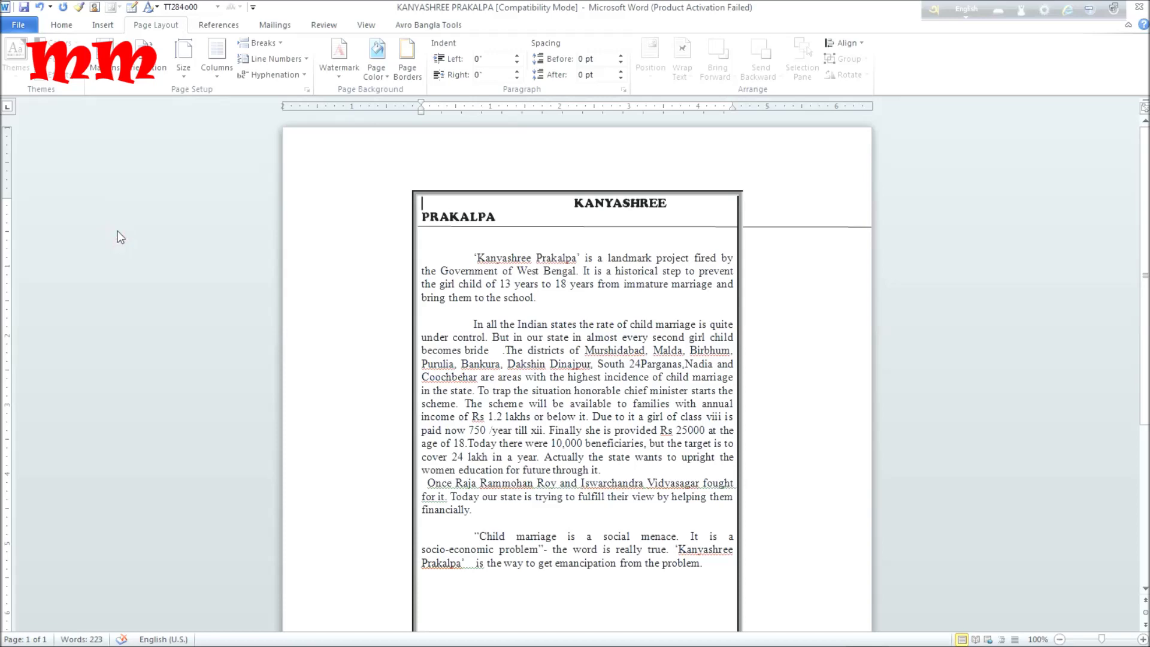
scroll(119, 228, "down", 7)
scroll(119, 228, "up", 3)
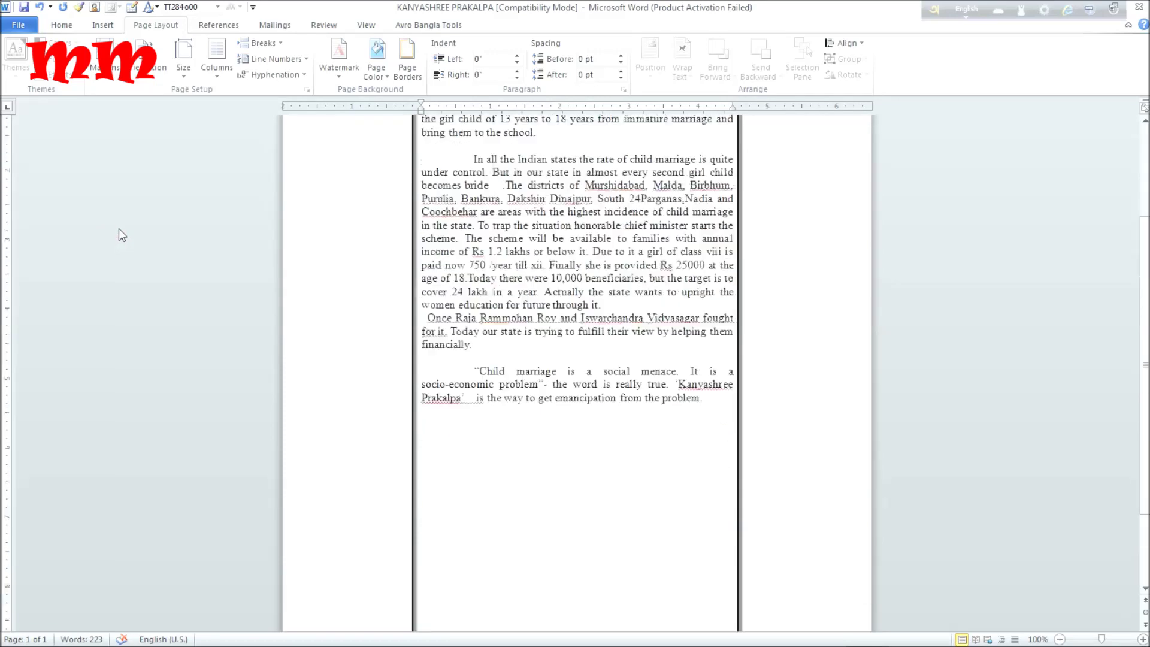
scroll(119, 234, "up", 4)
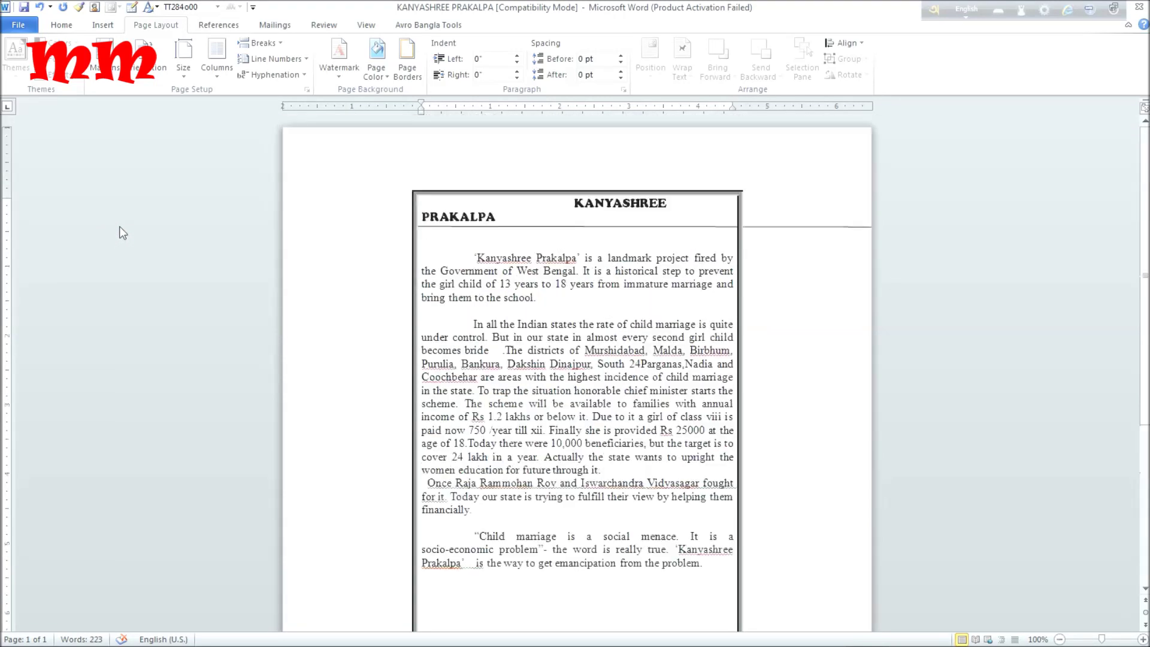
Step: Try Mirrored and Office 2003 Default margins, then settle on Narrow margins
left_click(102, 79)
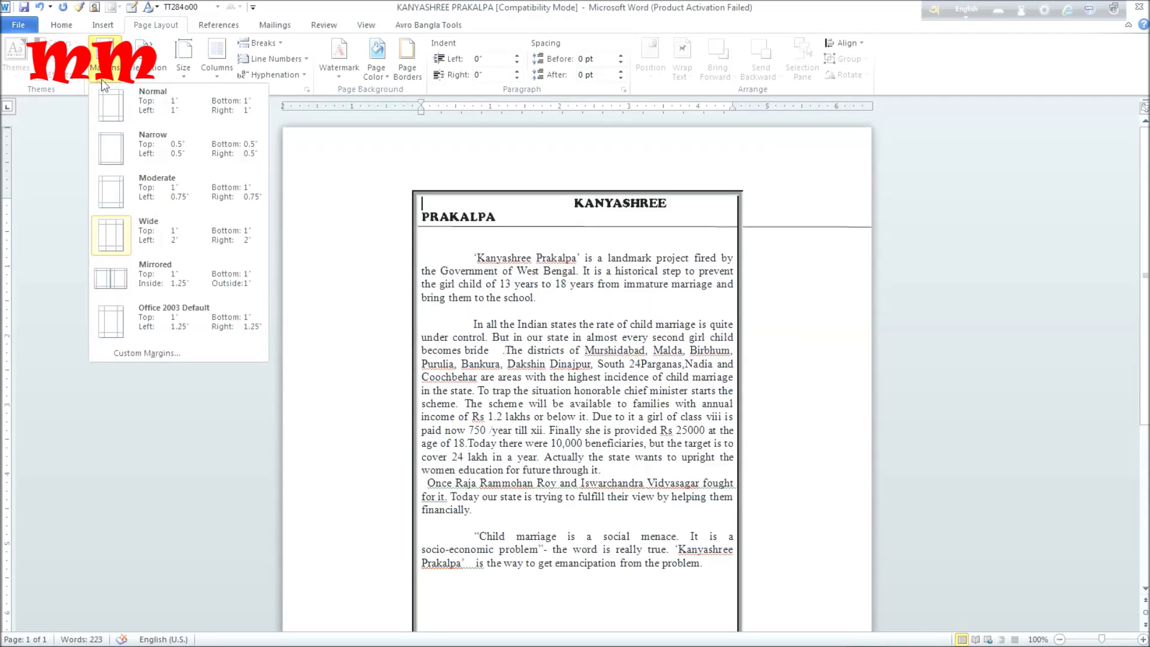
left_click(117, 280)
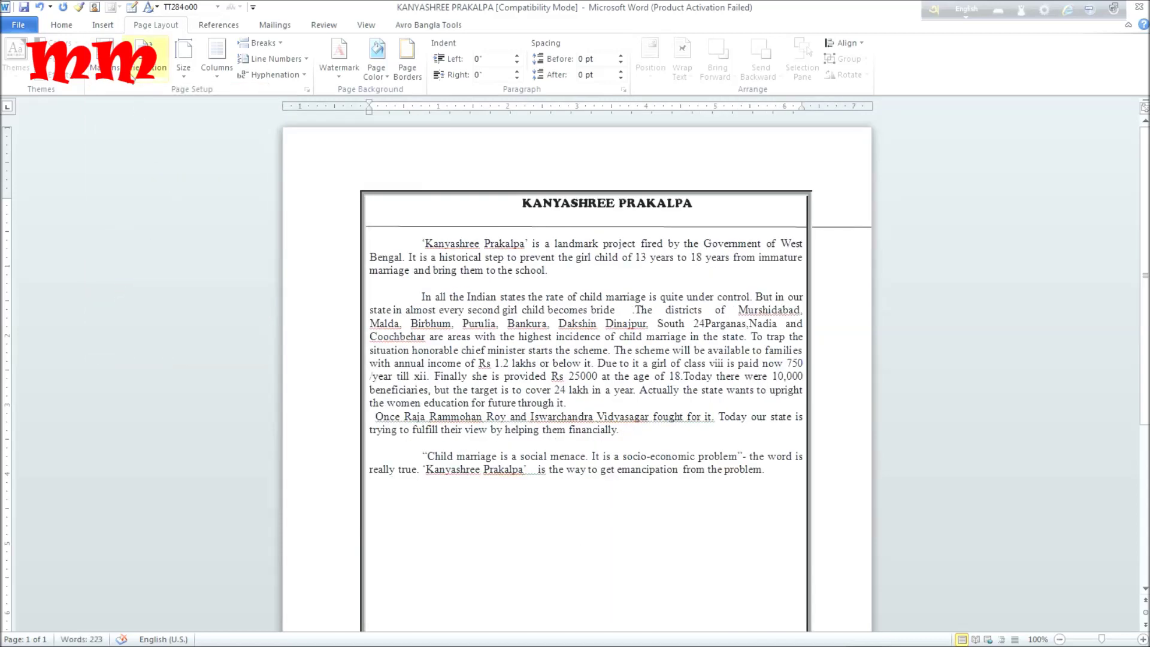
left_click(103, 78)
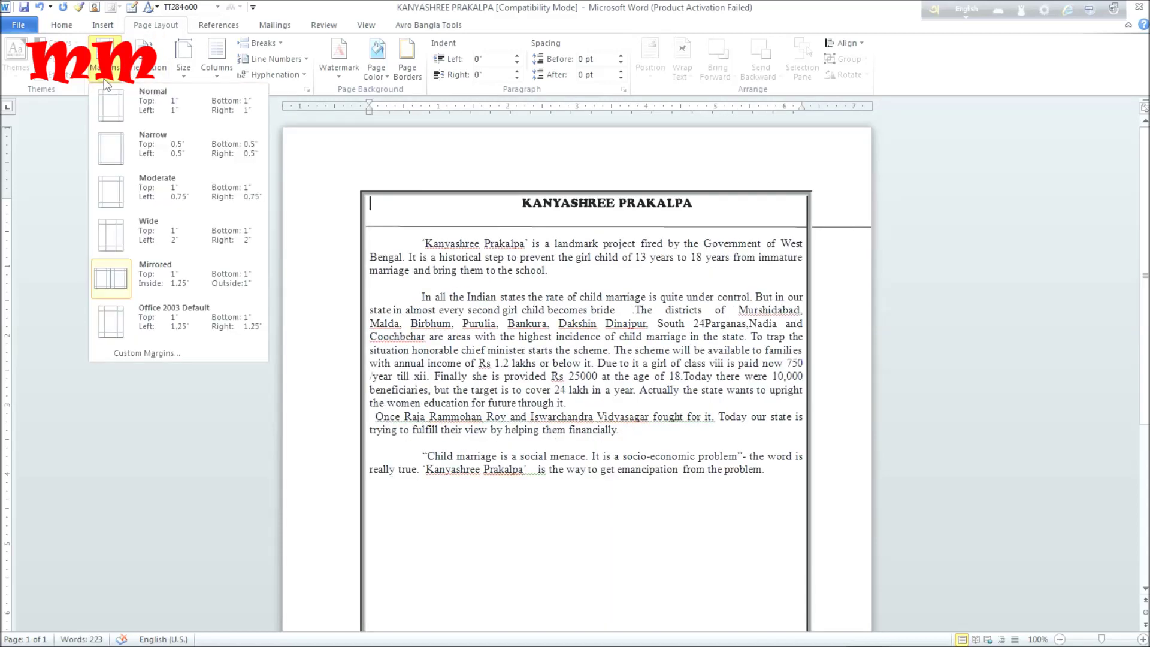
left_click(110, 320)
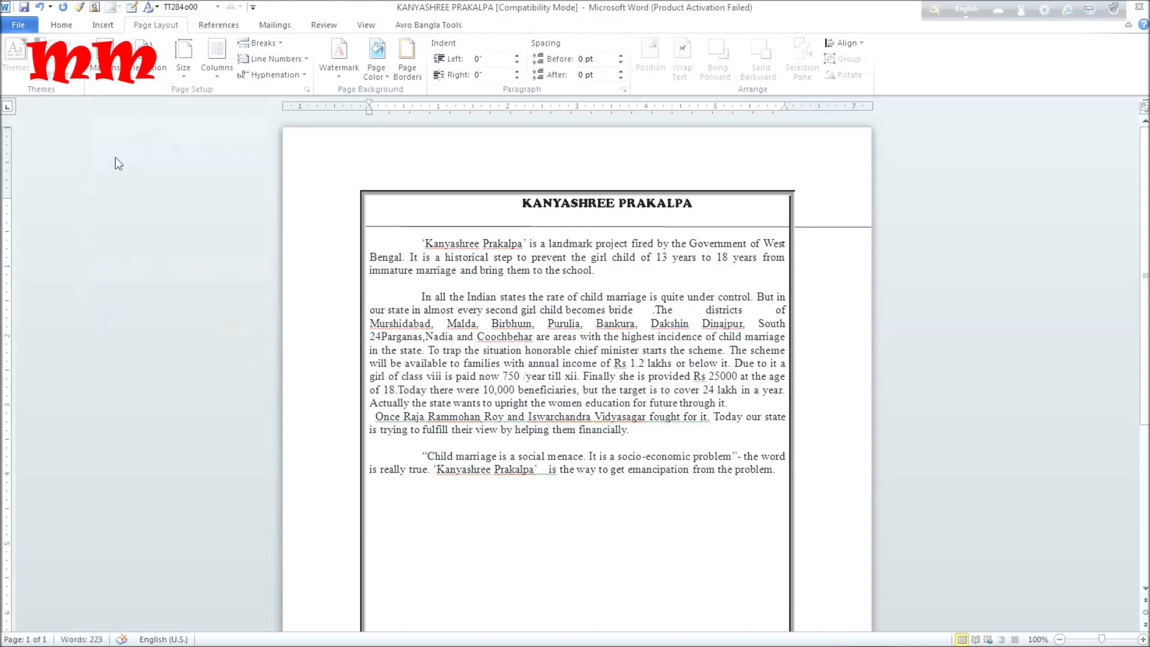
left_click(103, 79)
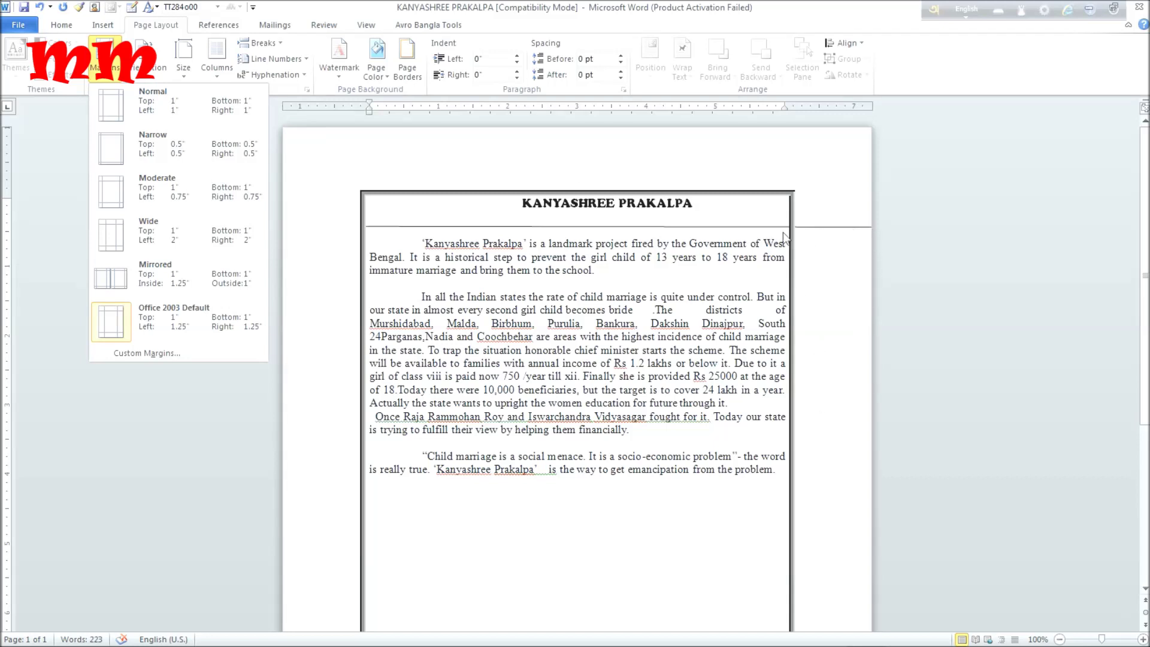
left_click(467, 228)
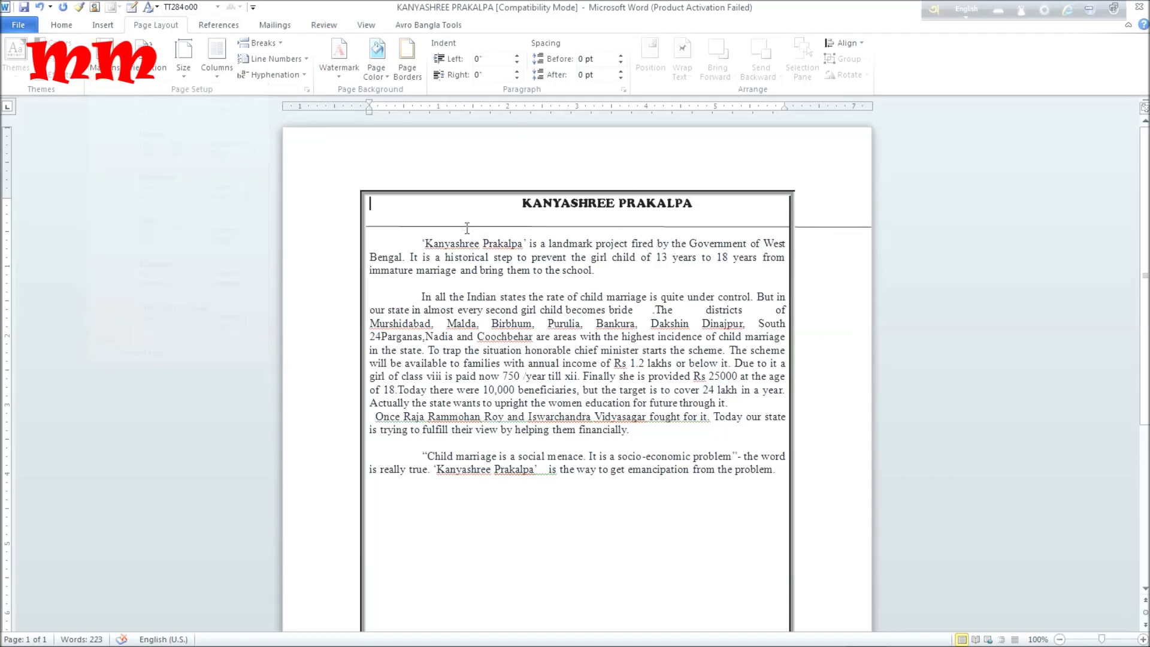
left_click(108, 81)
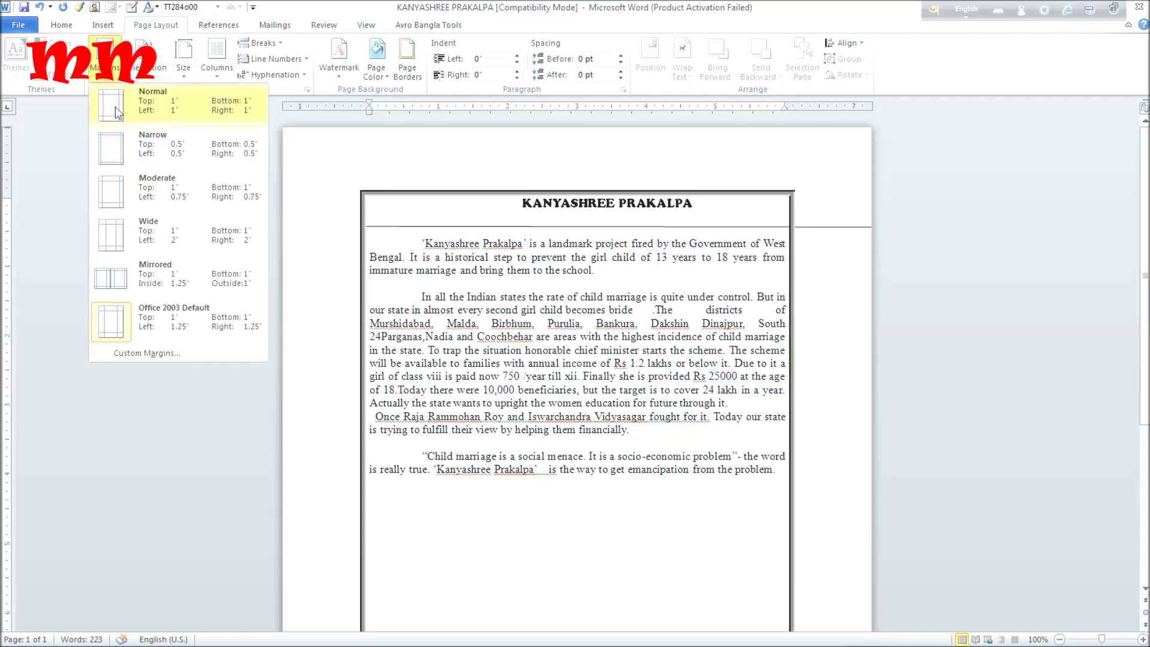
left_click(112, 148)
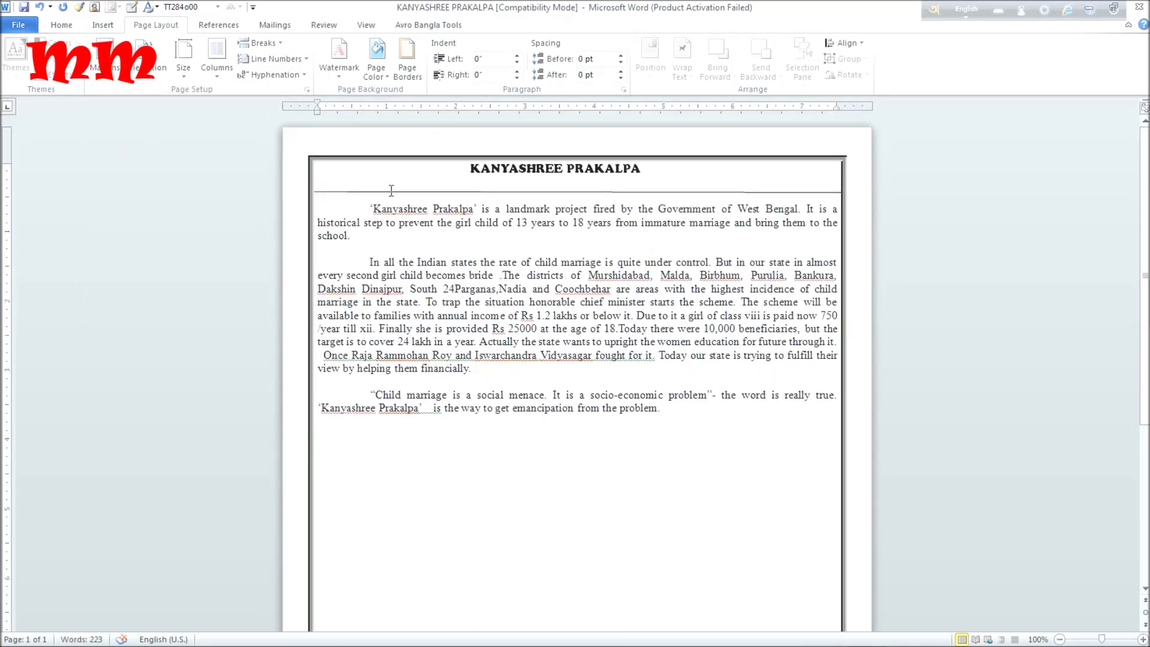
Step: Nudge the line under the title slightly into place
mouse_move(390, 192)
left_mouse_down()
mouse_move(411, 223)
mouse_move(391, 192)
left_mouse_up()
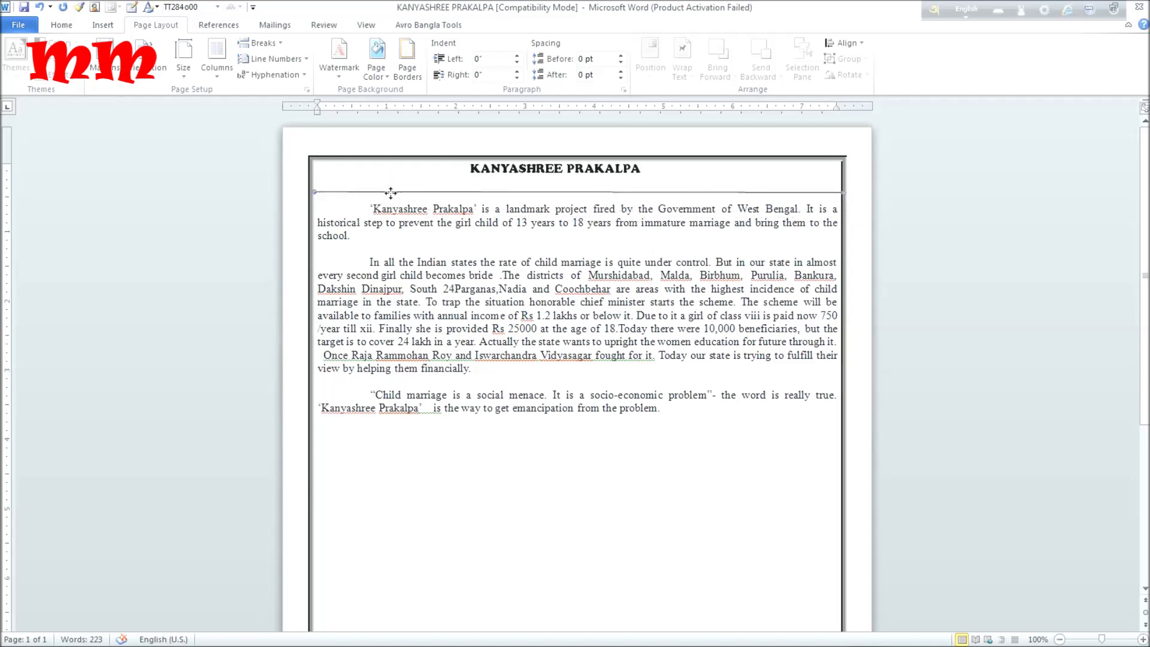
left_click(430, 199)
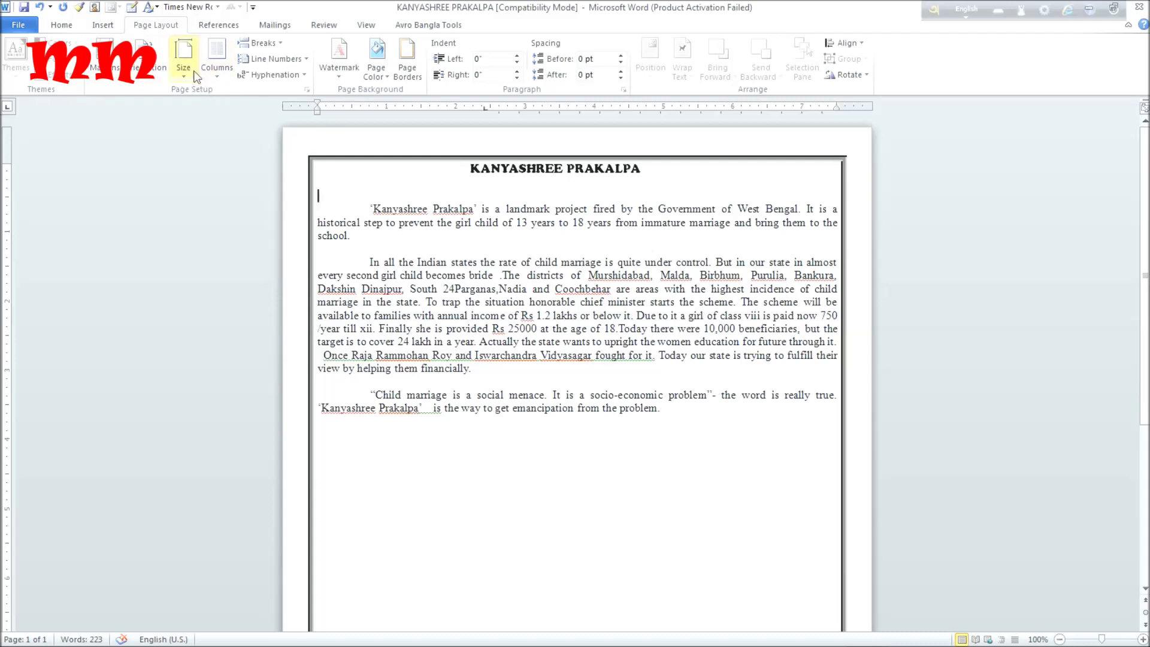
left_click(390, 75)
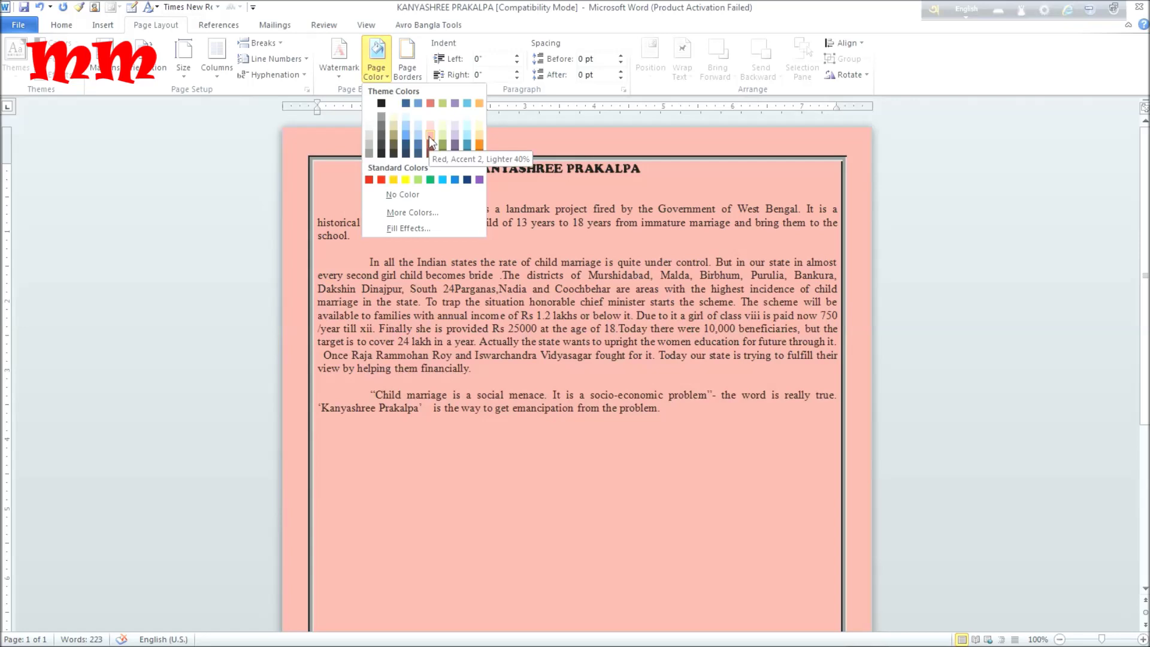
Step: Set the page colour to Red, Accent 2, Lighter 40%
left_click(429, 136)
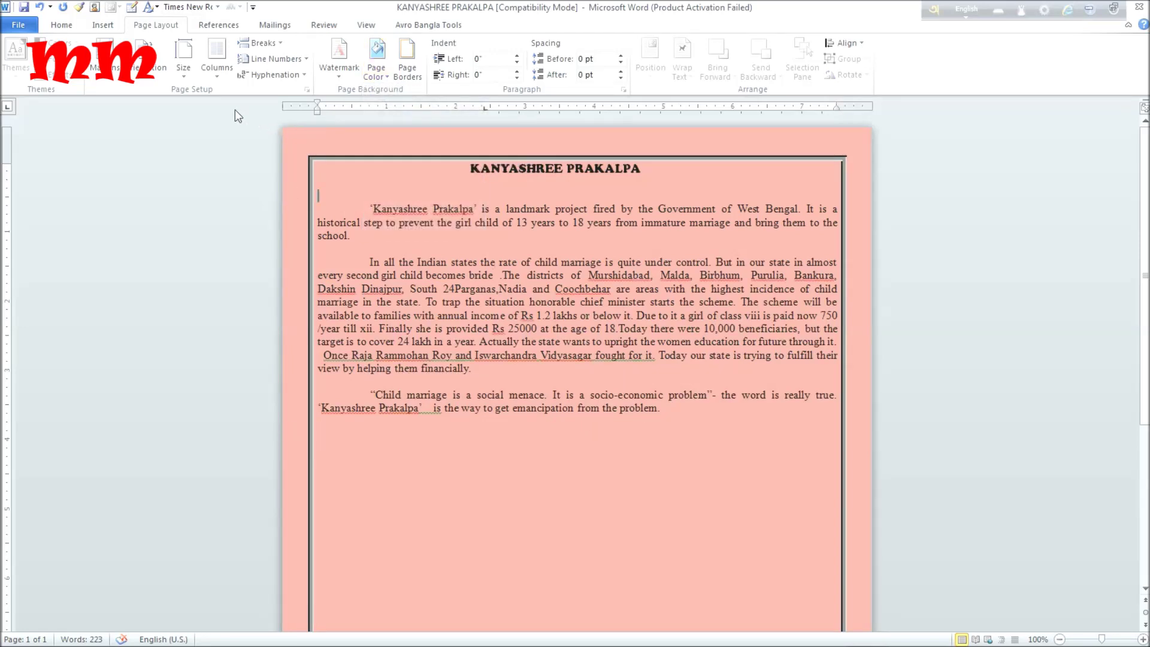
Step: Draw a straight horizontal line under the title across the bordered box
left_click(103, 26)
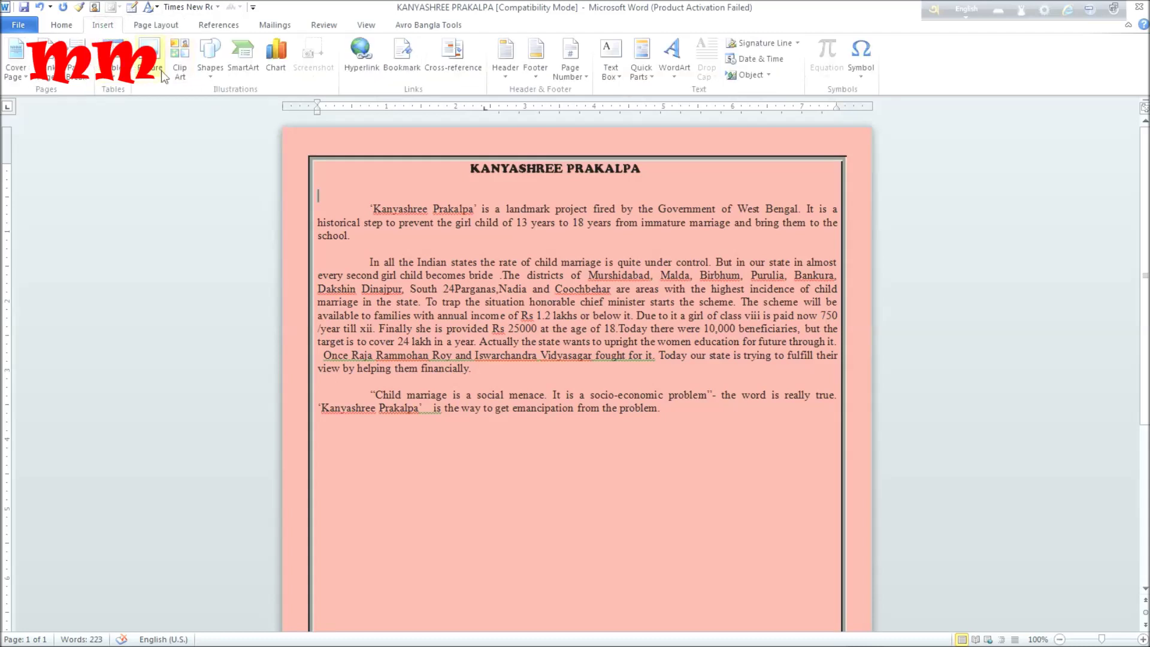
left_click(214, 76)
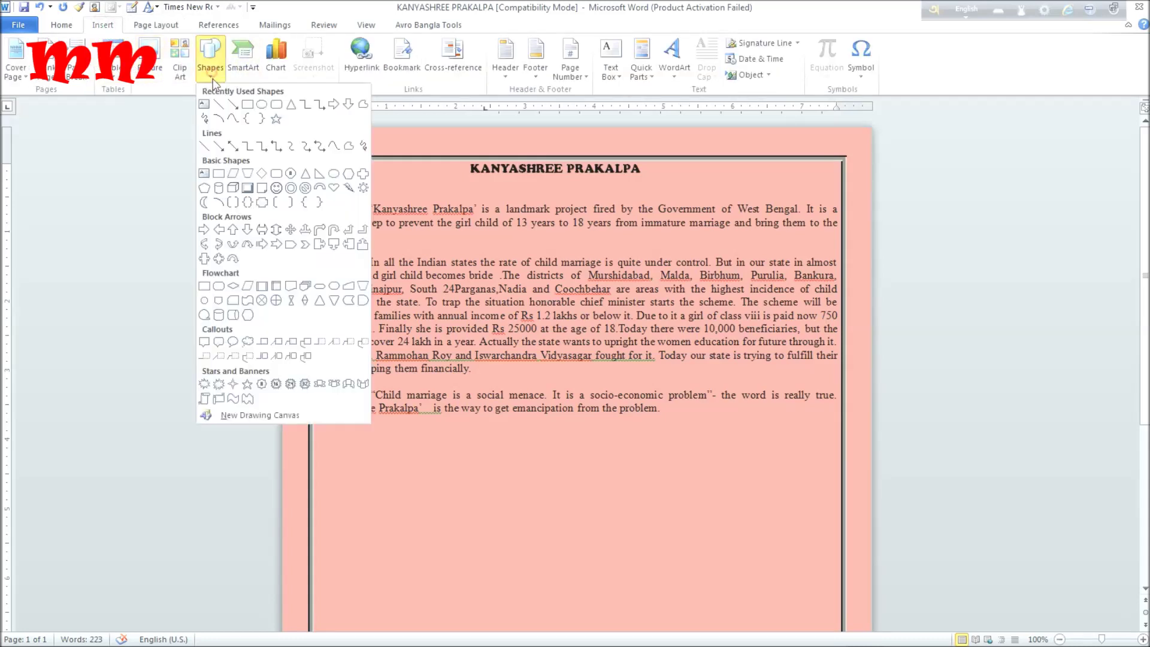
left_click(225, 110)
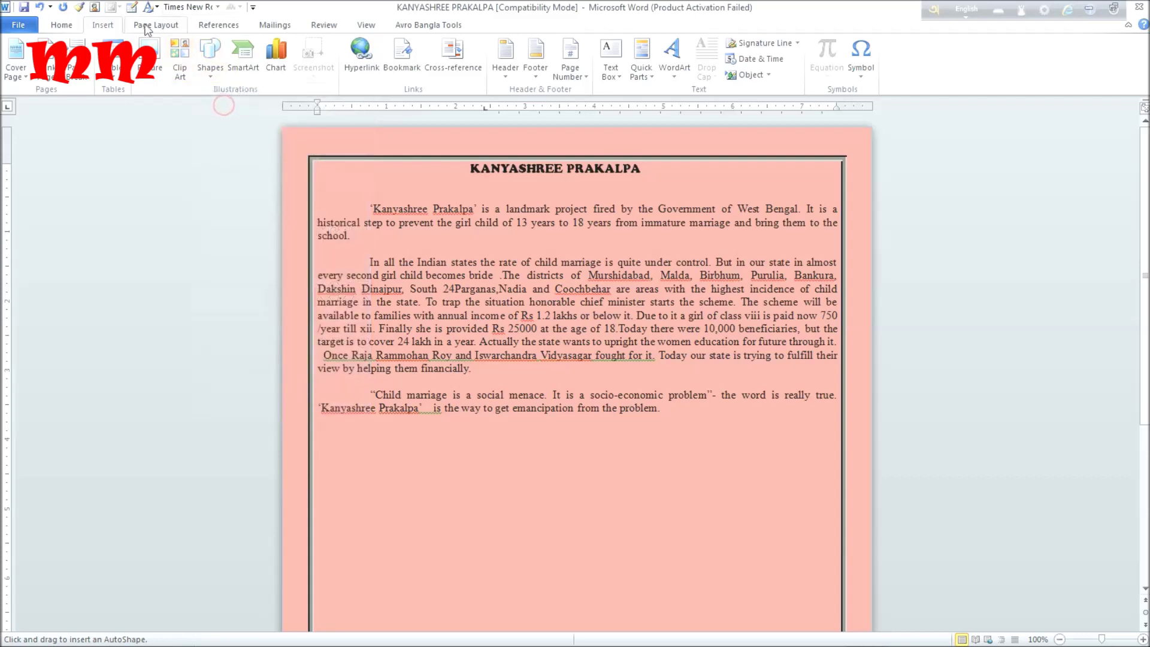
left_click(153, 27)
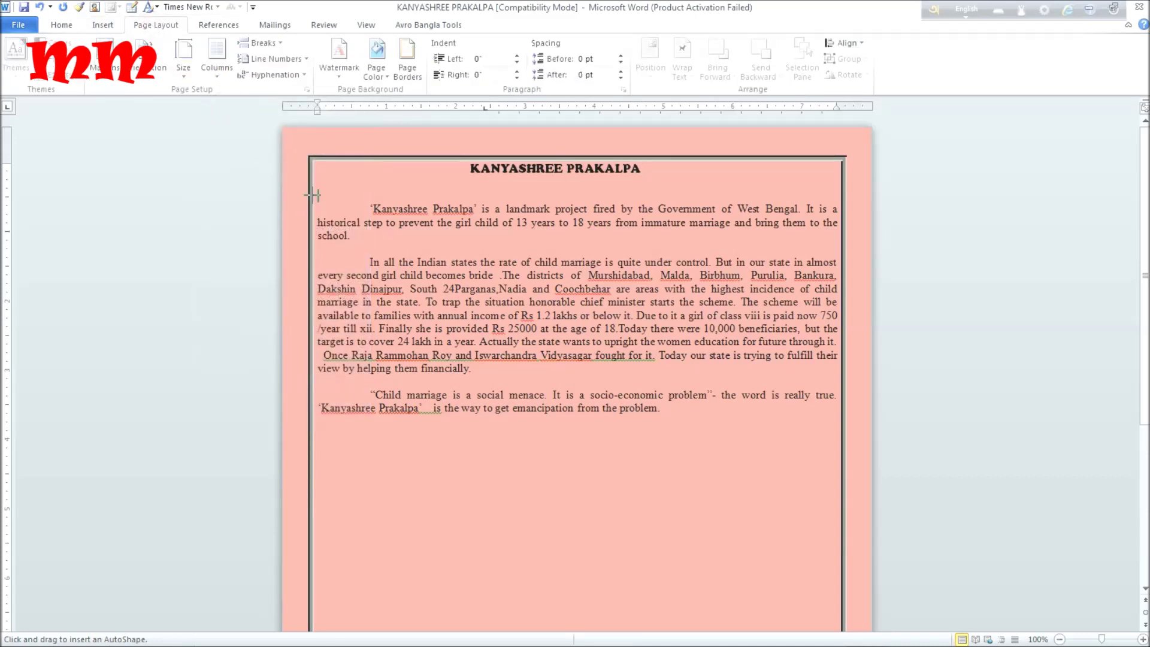
mouse_move(313, 192)
left_mouse_down()
mouse_move(608, 178)
mouse_move(765, 196)
mouse_move(843, 191)
left_mouse_up()
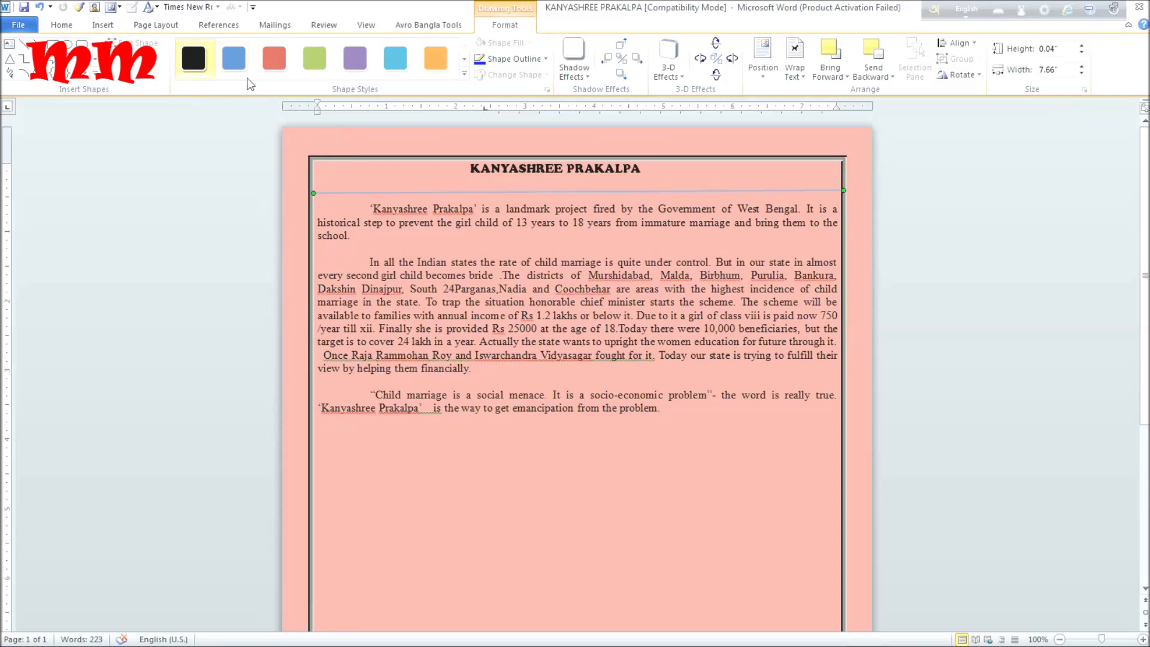
Step: Apply the Diagonal Gradient - Dark shape style to the line
left_click(194, 63)
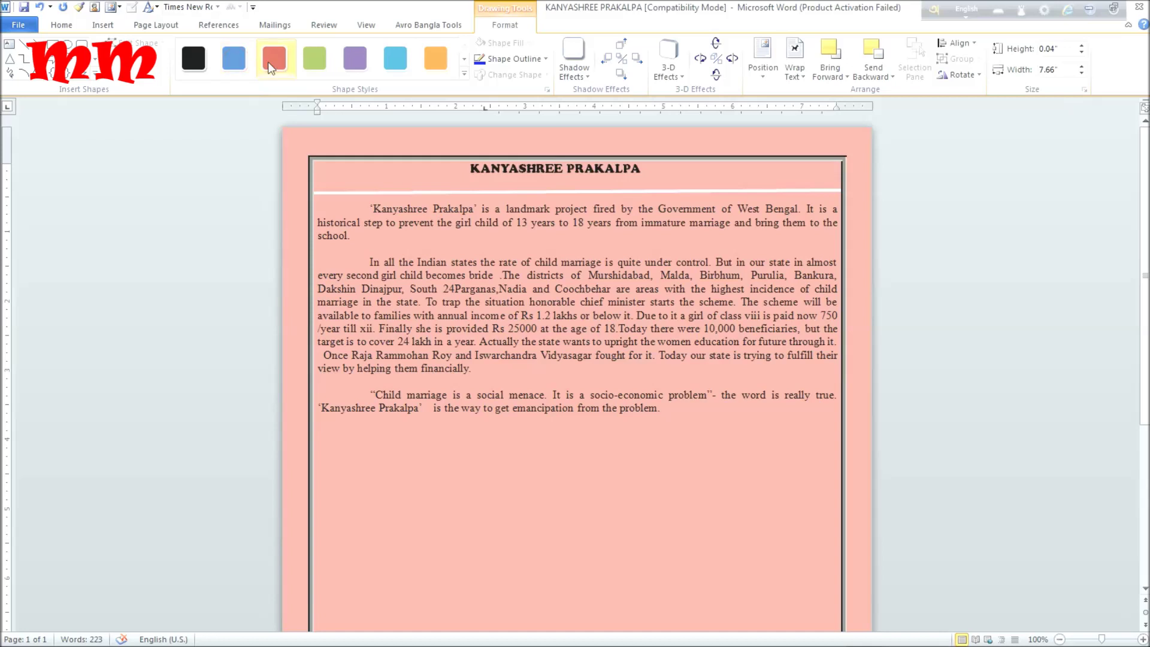
left_click(464, 73)
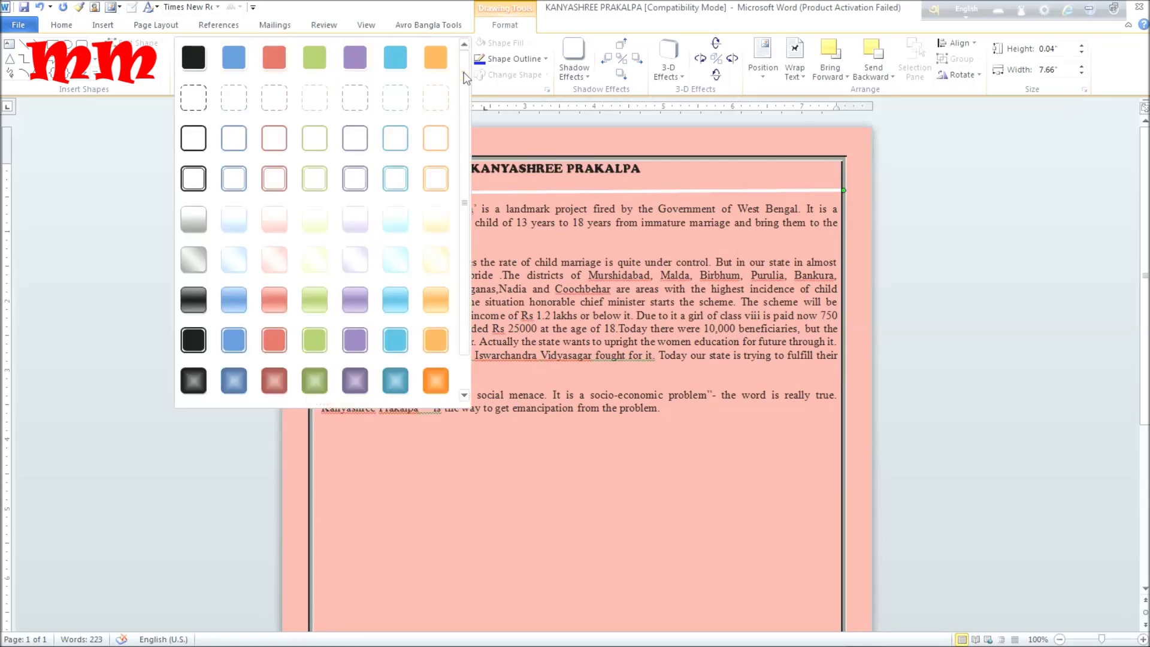
left_click(196, 261)
Step: Select the title line and bring up its Format AutoShape settings
right_click(402, 197)
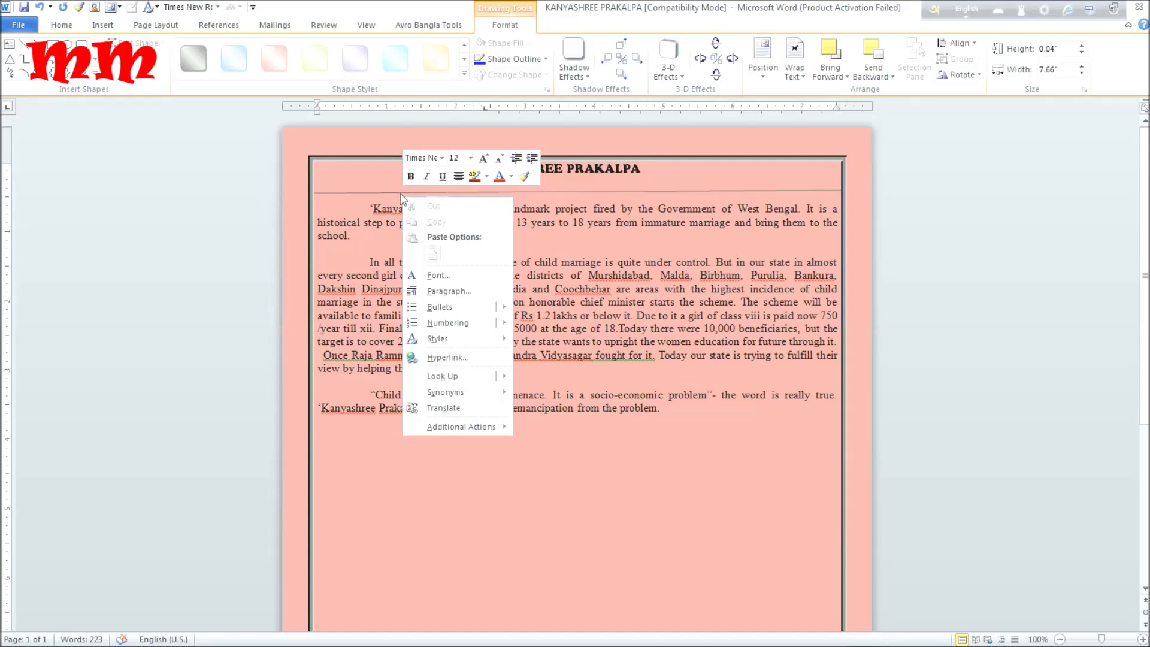
left_click(387, 192)
right_click(391, 198)
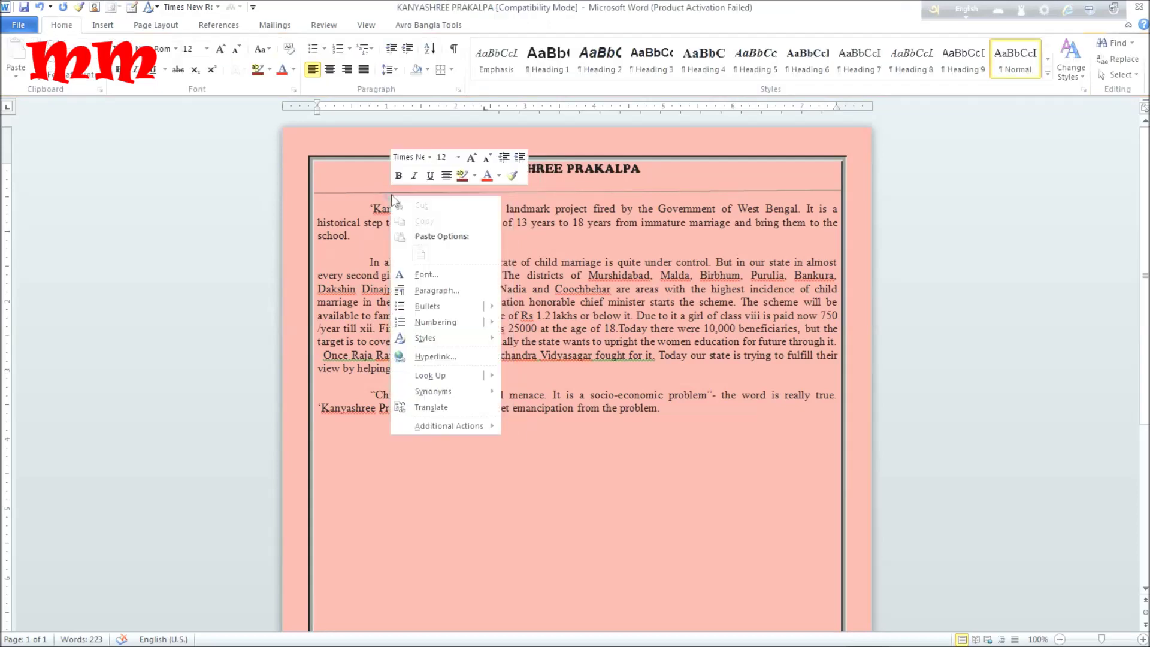
left_click(339, 194)
right_click(340, 193)
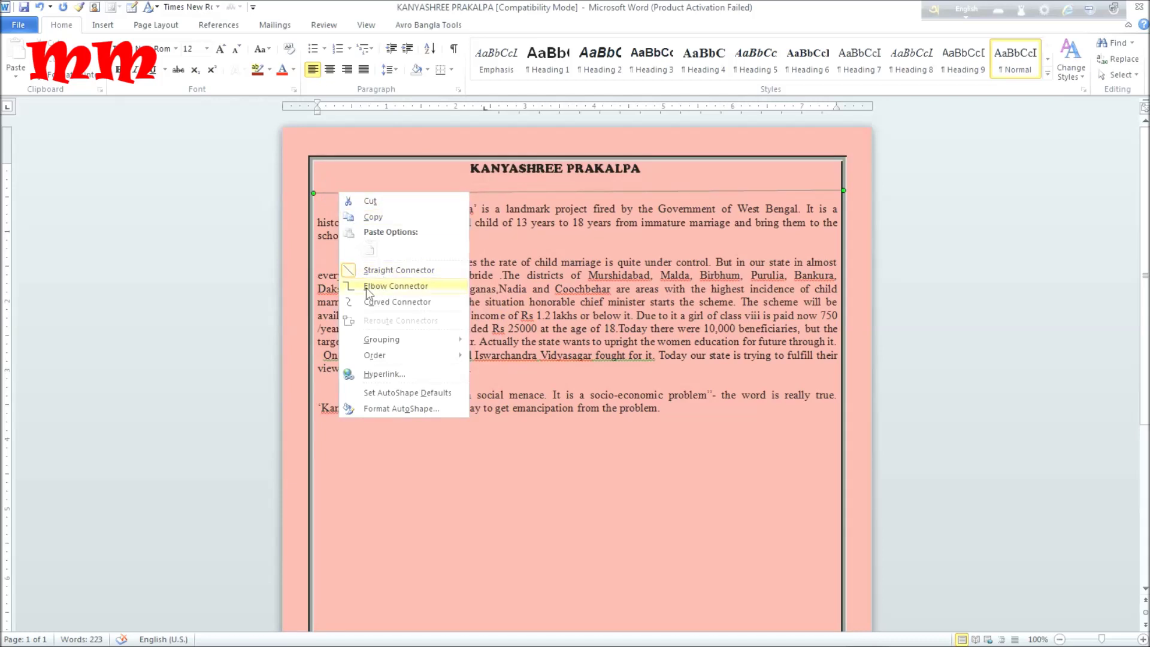
left_click(394, 407)
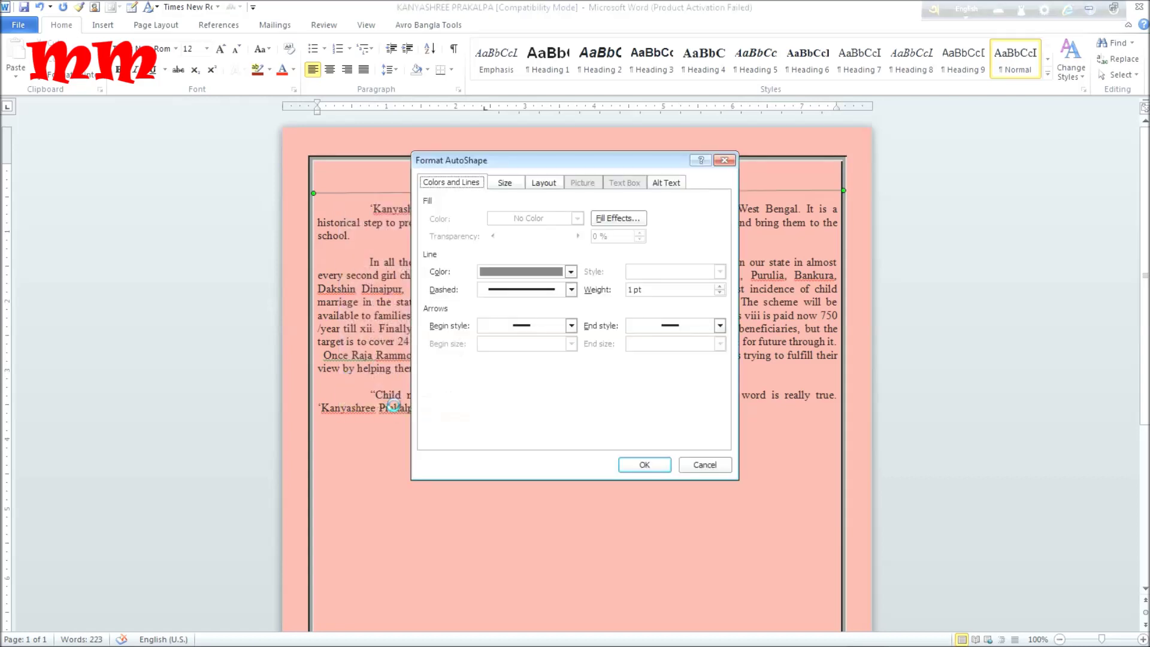
Step: Raise the line weight to 3.5 pt and apply it
left_click(572, 290)
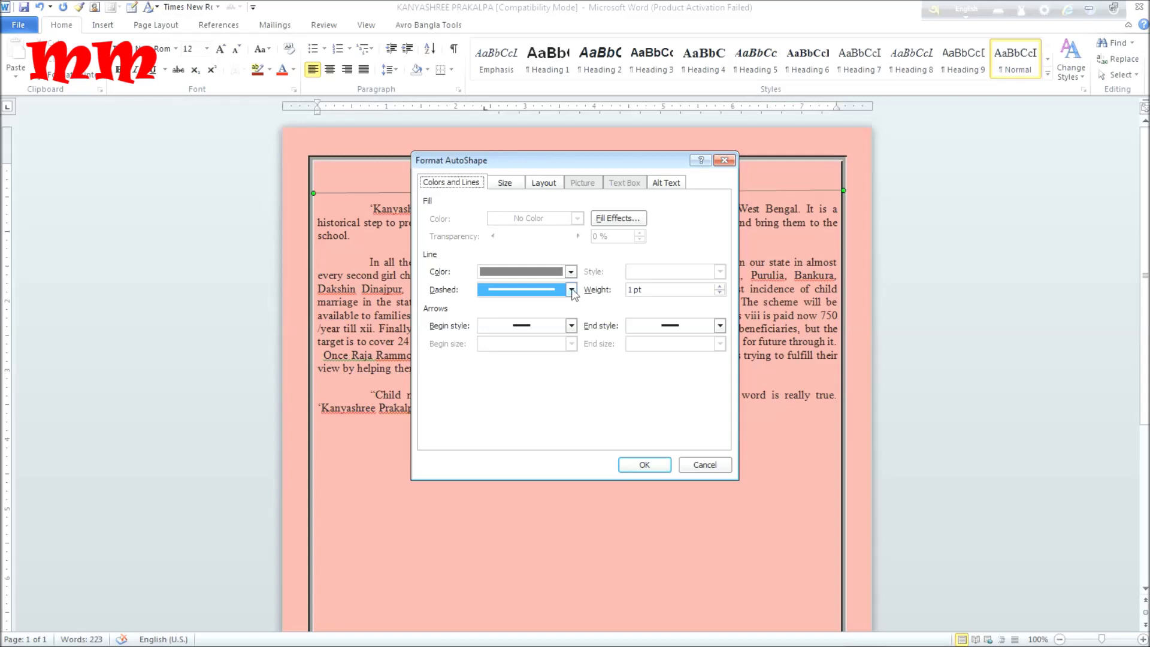
left_click(572, 290)
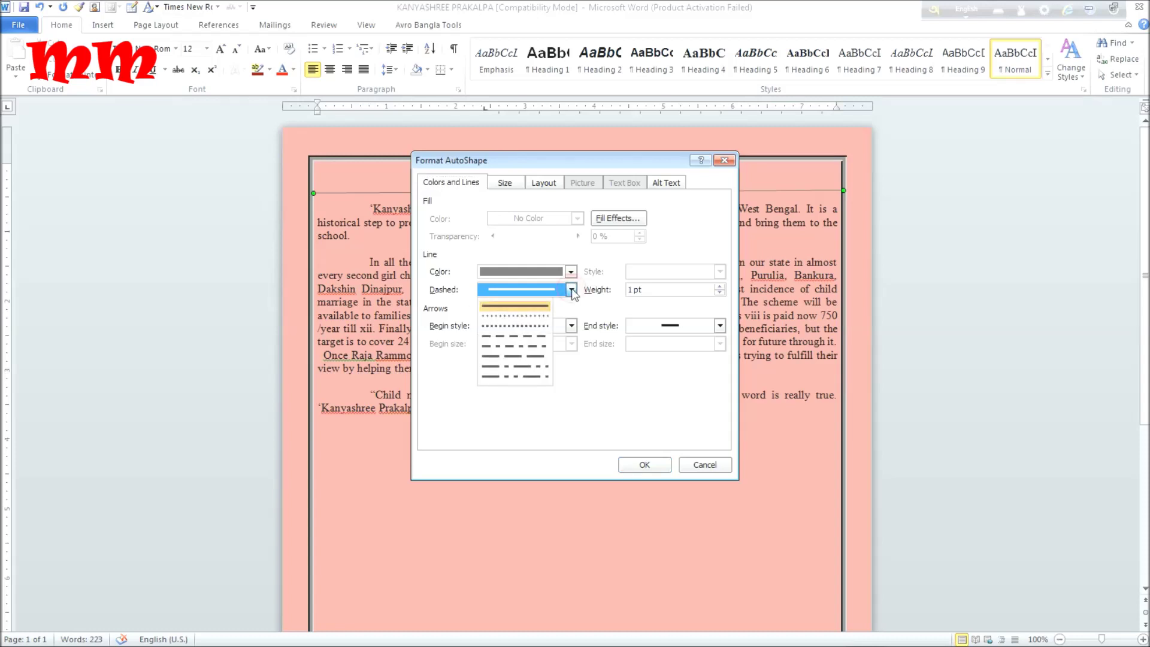
left_click(720, 287)
left_click(720, 287)
left_click(720, 287)
left_click(720, 287)
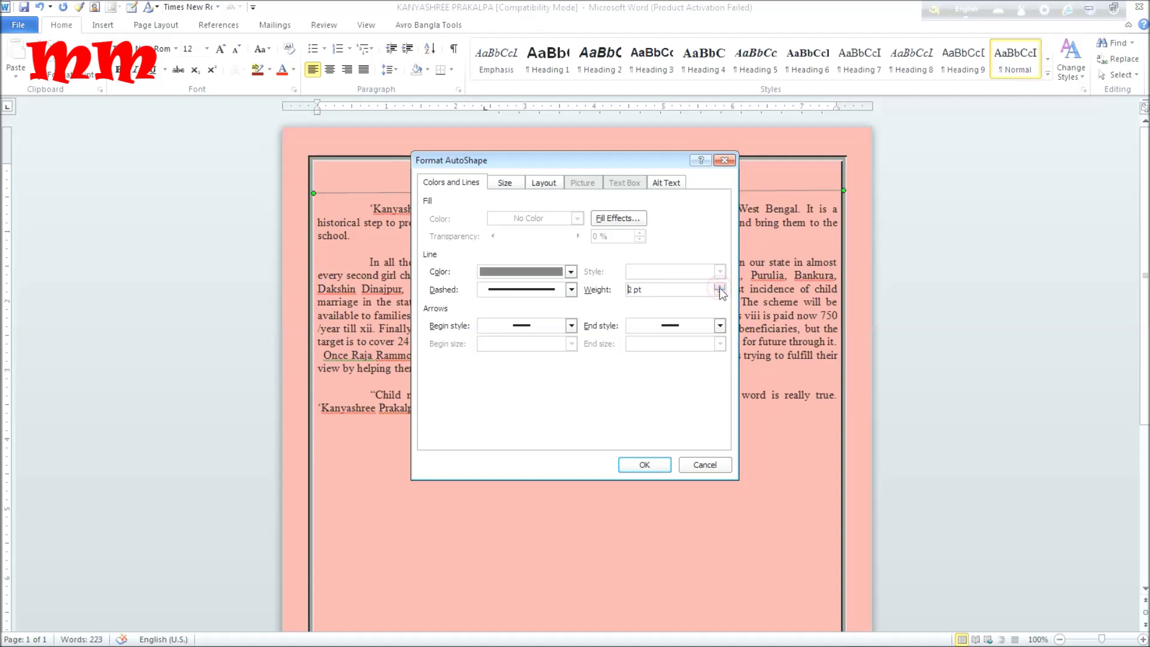
left_click(720, 287)
left_click(719, 288)
left_click(720, 288)
left_click(720, 287)
left_click(645, 465)
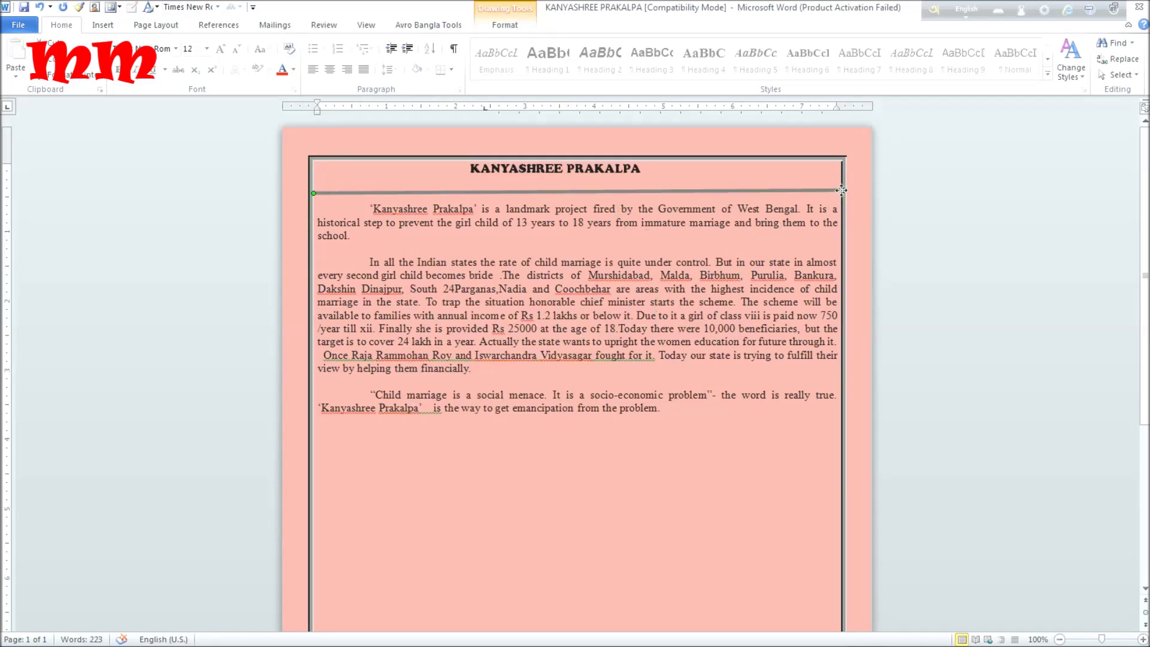
Step: Make the KANYASHREE PRAKALPA title 24 pt
left_click_drag(844, 190, 843, 192)
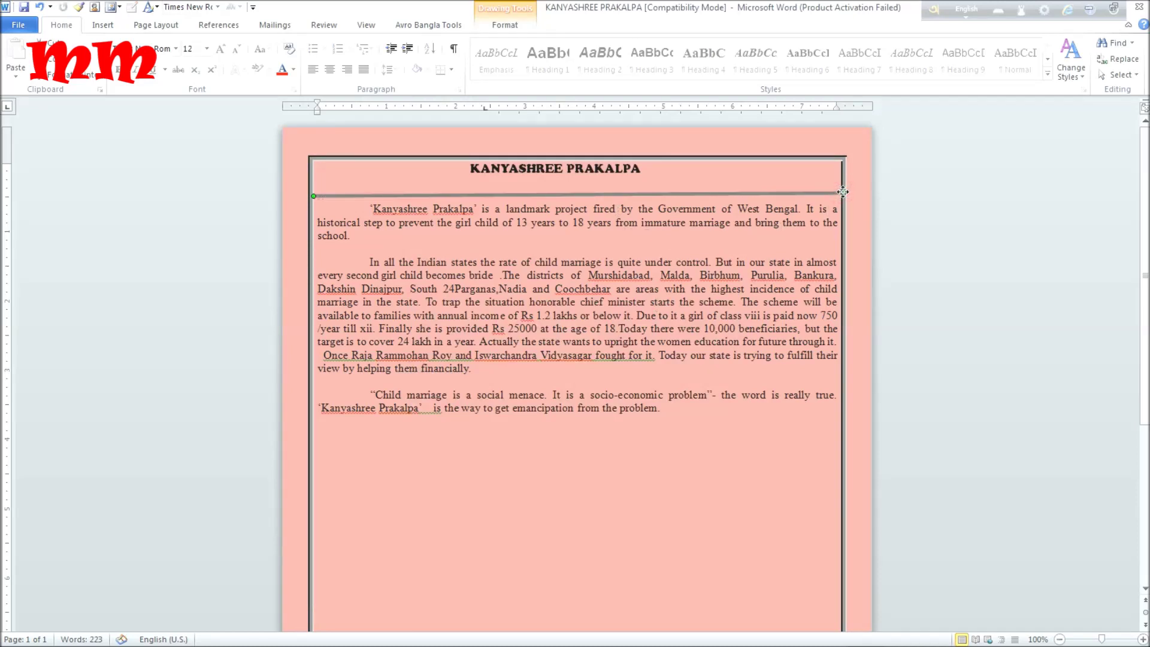
left_click(649, 175)
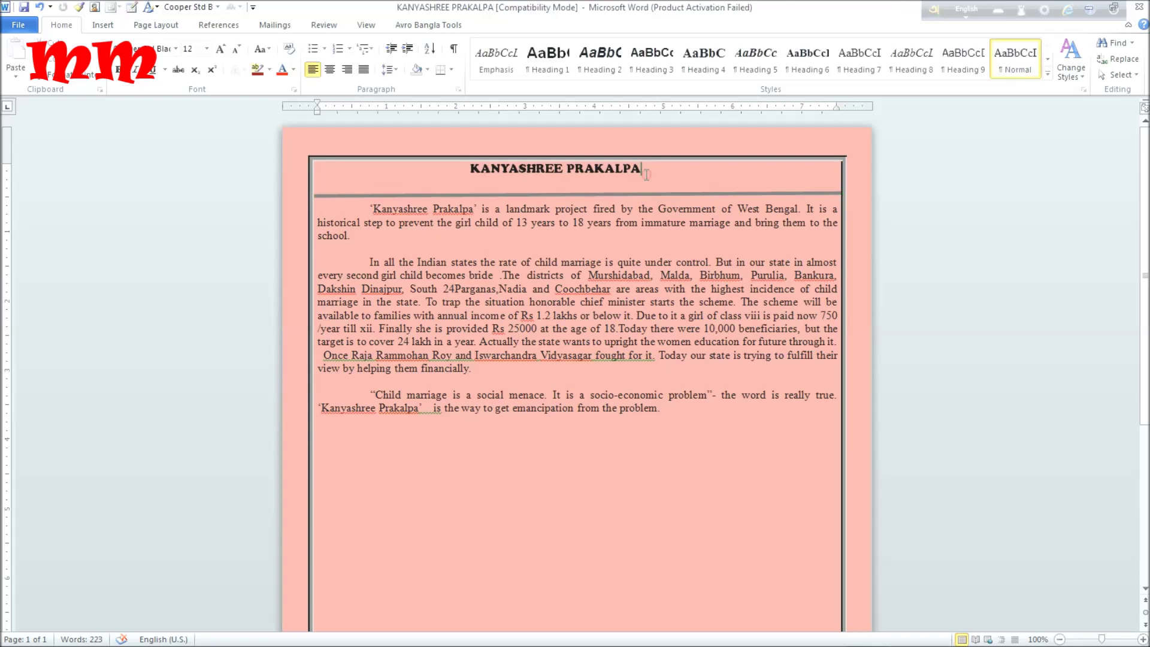
left_click_drag(647, 174, 318, 171)
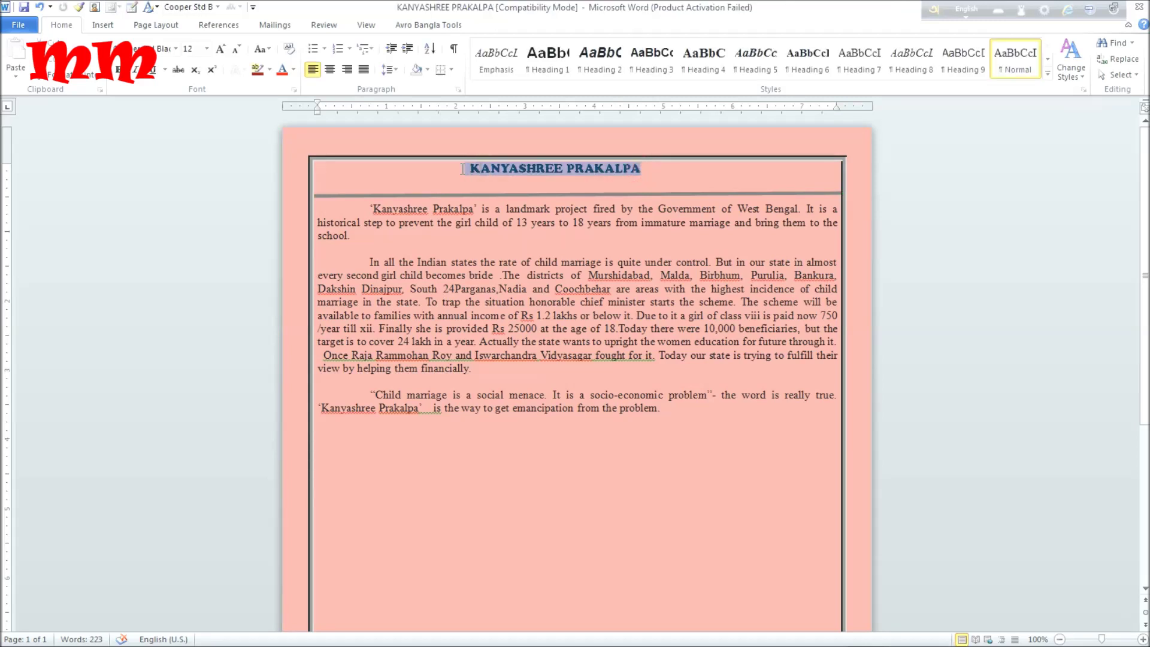
left_click(208, 51)
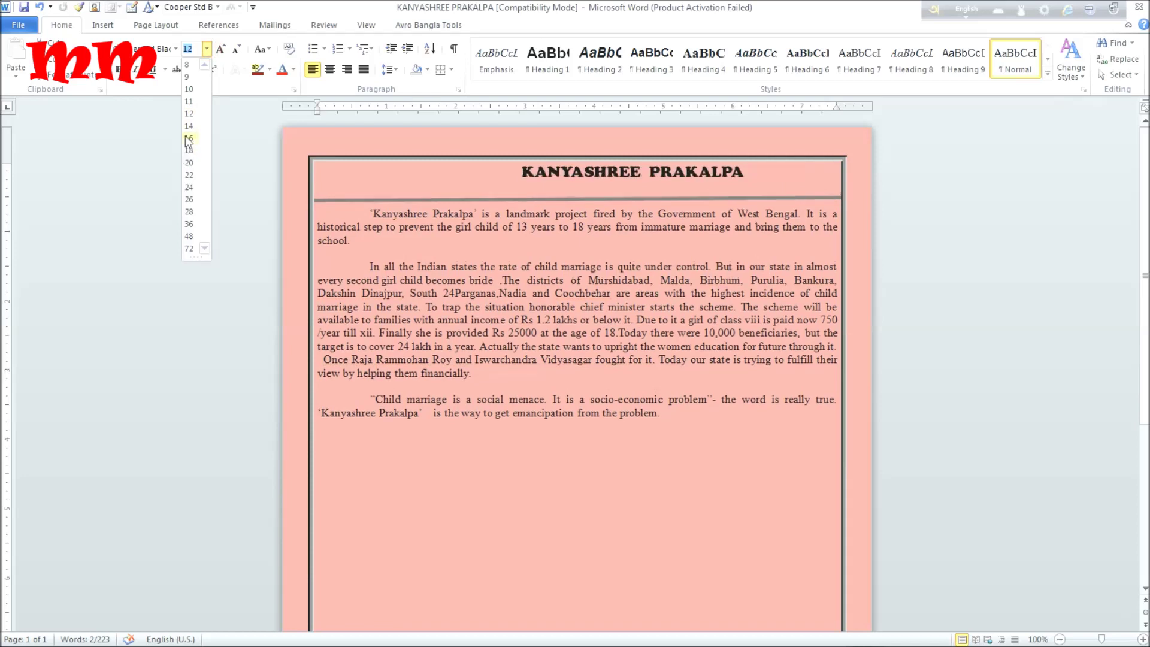
left_click(189, 187)
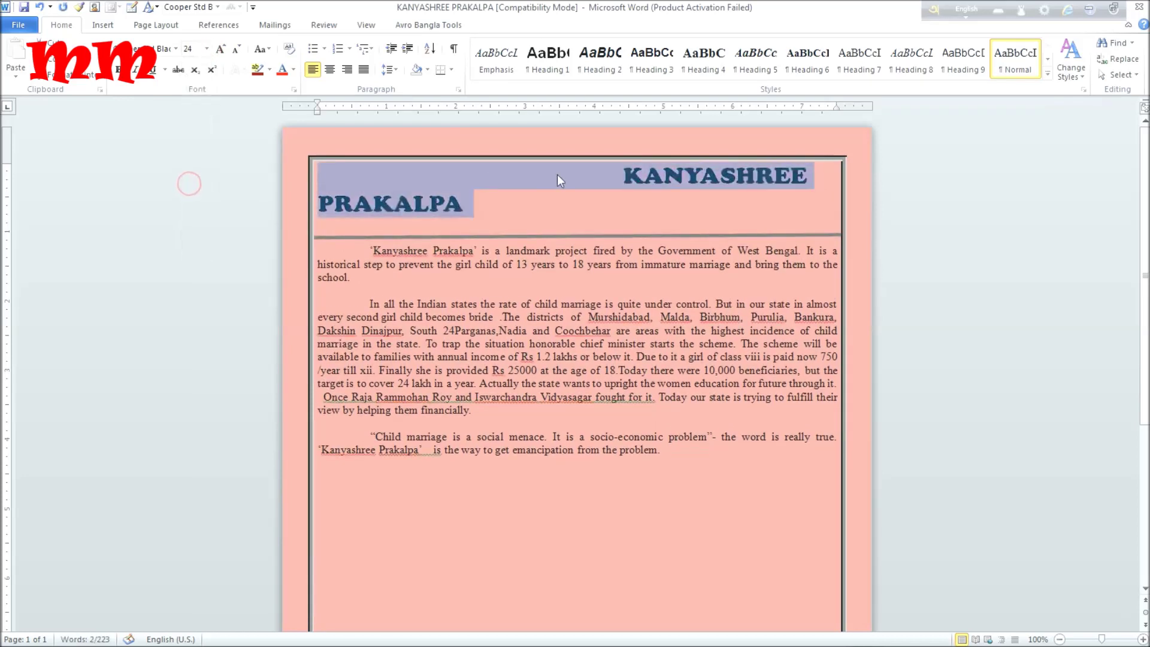
Step: Delete the spaces before the title so it sits on one line
left_click(587, 170)
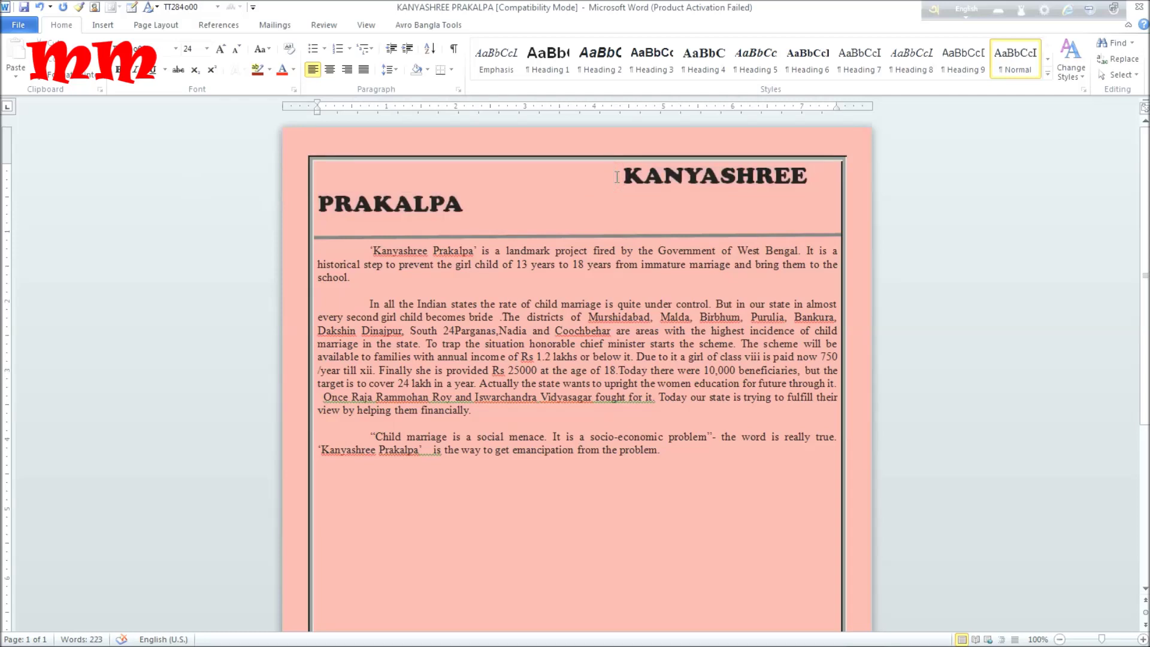
key("BackSpace")
key("BackSpace")
key("BackSpace")
key("BackSpace")
key("BackSpace")
key("BackSpace")
key("BackSpace")
key("BackSpace")
key("BackSpace")
key("BackSpace")
key("BackSpace")
key("BackSpace")
key("BackSpace")
key("BackSpace")
key("BackSpace")
key("BackSpace")
key("BackSpace")
key("BackSpace")
key("BackSpace")
key("BackSpace")
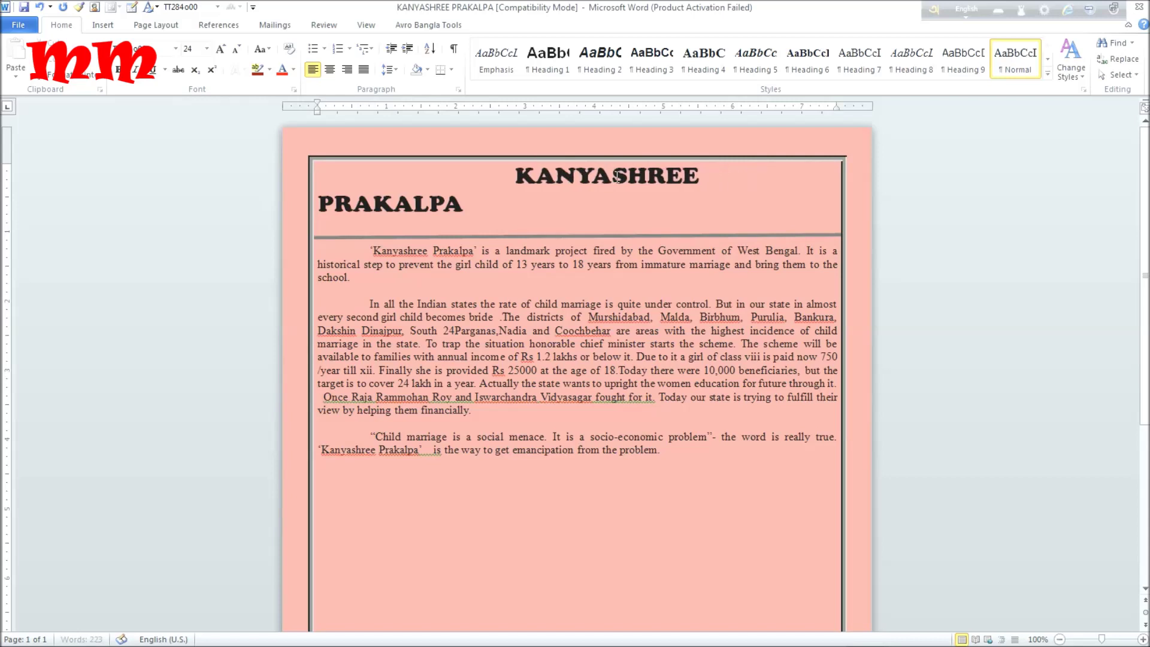
key("BackSpace")
key("BackSpace")
key("BackSpace")
key("BackSpace")
key("BackSpace")
key("BackSpace")
key("BackSpace")
key("BackSpace")
key("BackSpace")
key("BackSpace")
key("BackSpace")
key("BackSpace")
key("BackSpace")
key("BackSpace")
key("BackSpace")
key("BackSpace")
key("BackSpace")
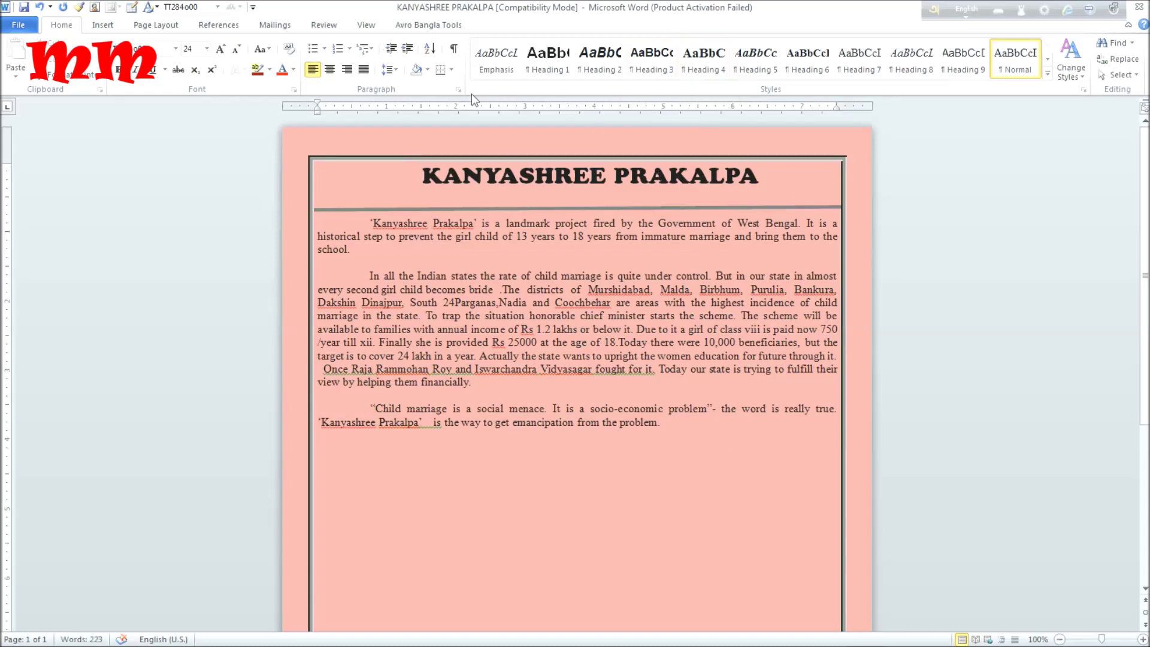
Step: Try text highlight colours on the title
left_click(270, 70)
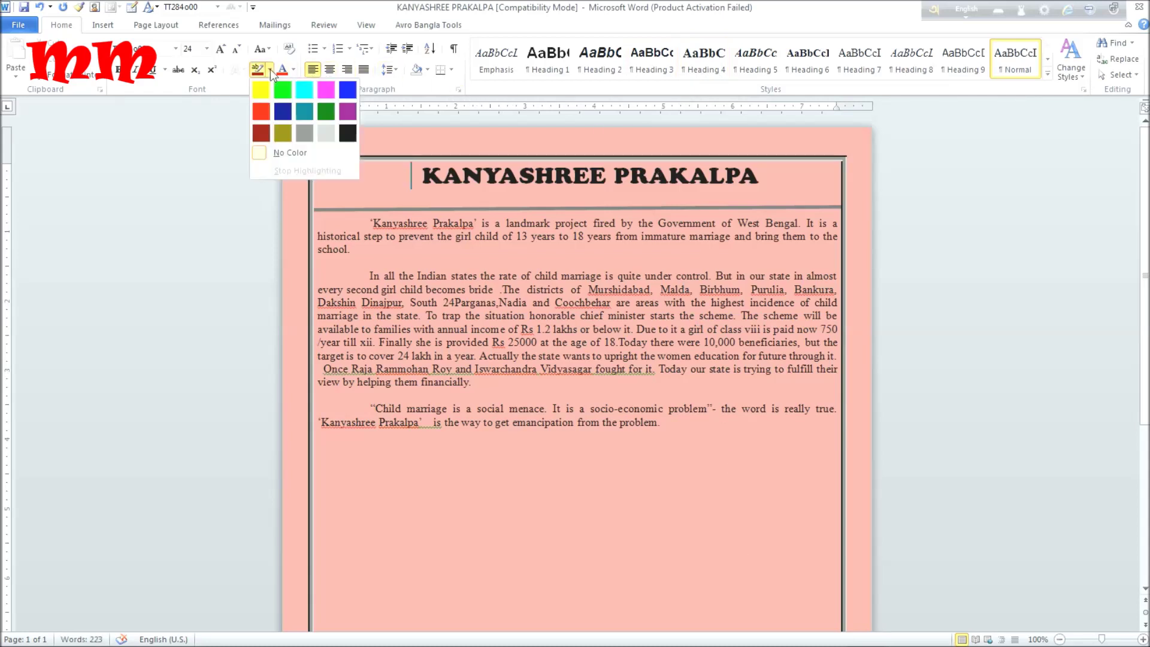
left_click(260, 109)
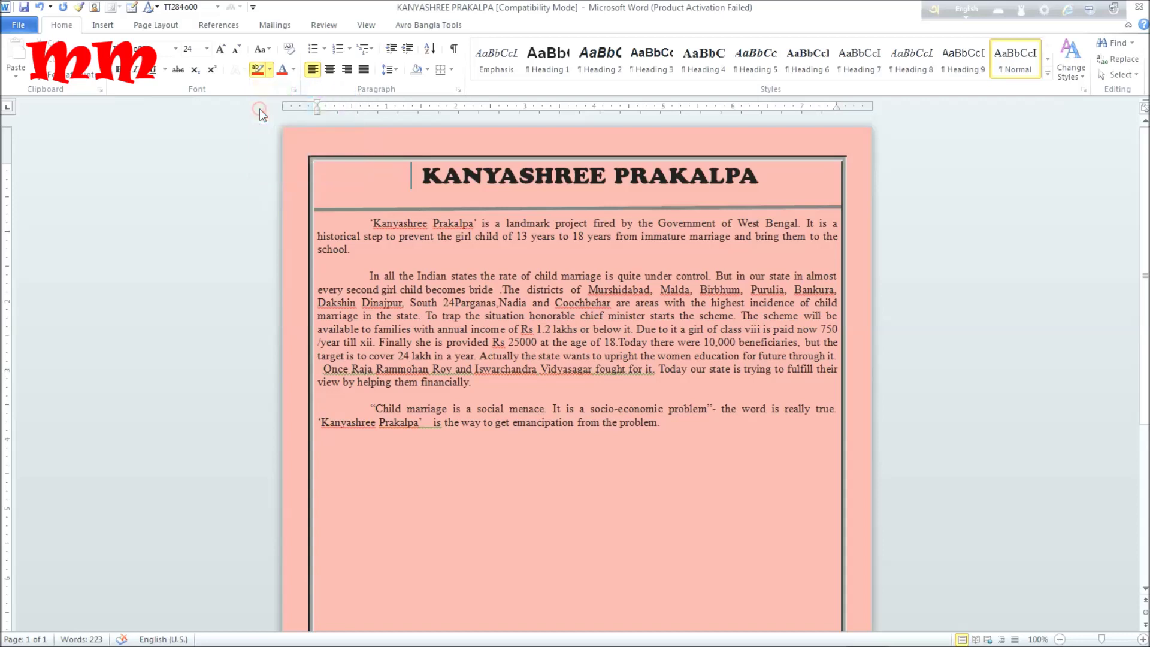
left_click(270, 70)
left_click(252, 189)
left_click(151, 26)
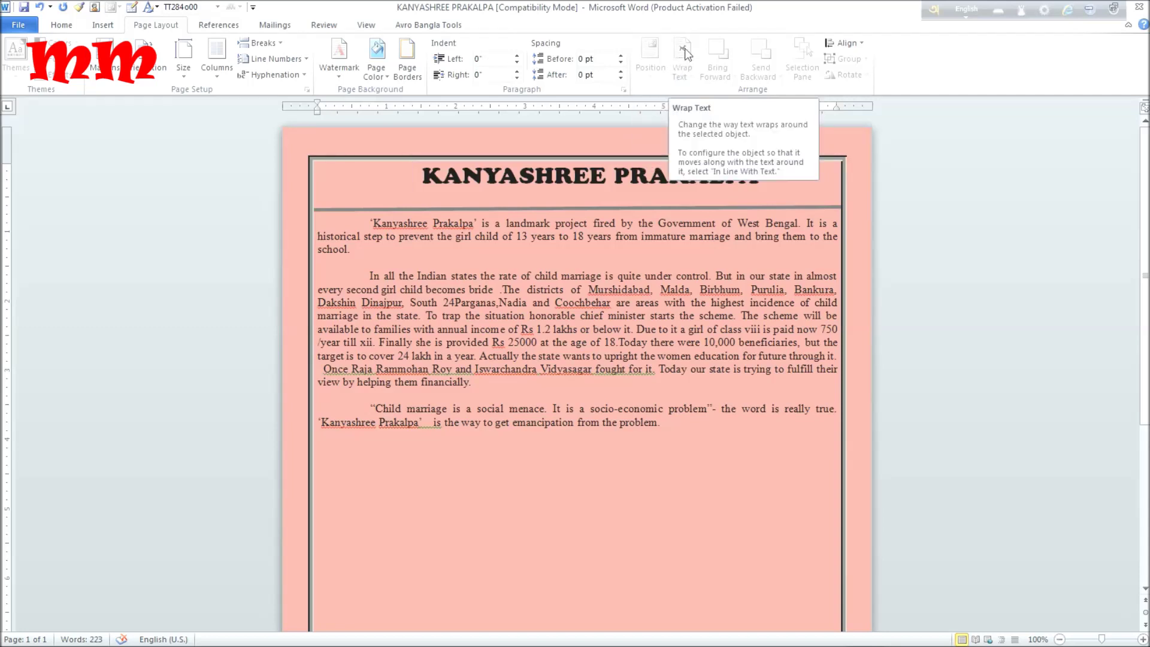
left_click(119, 24)
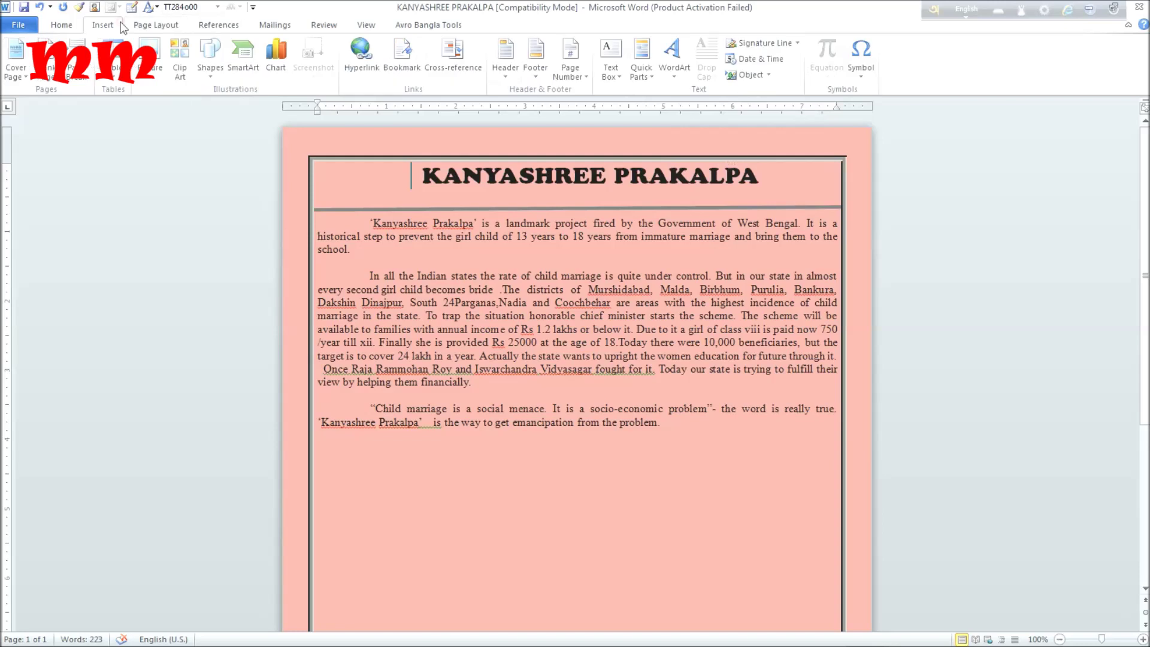
left_click(151, 56)
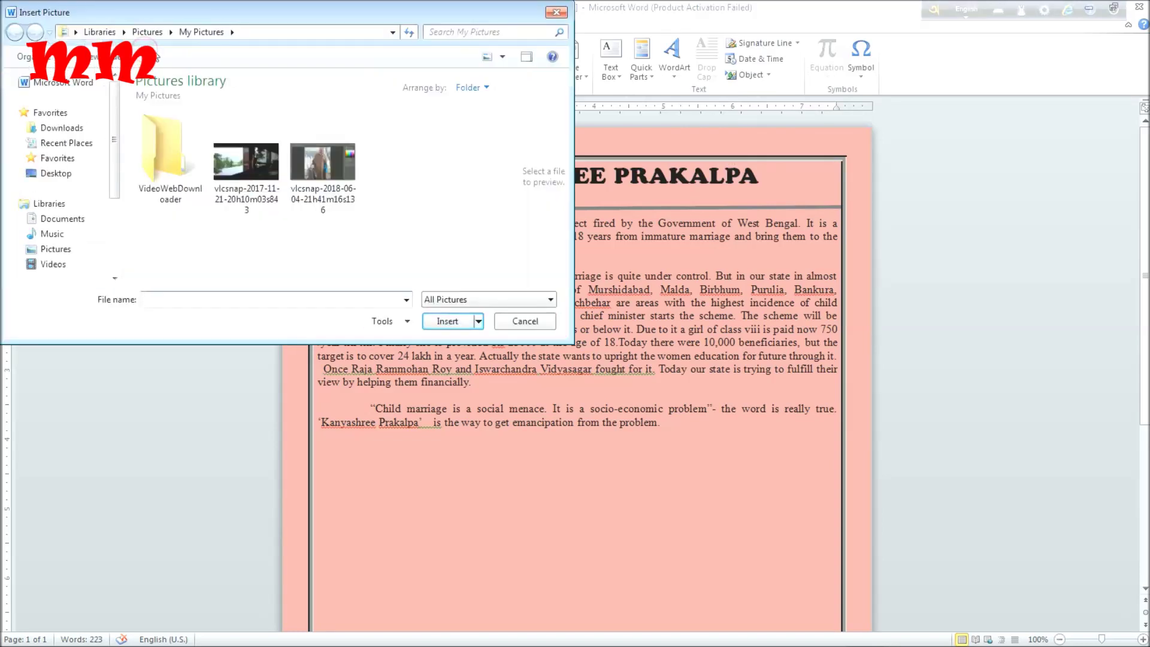
left_click(258, 173)
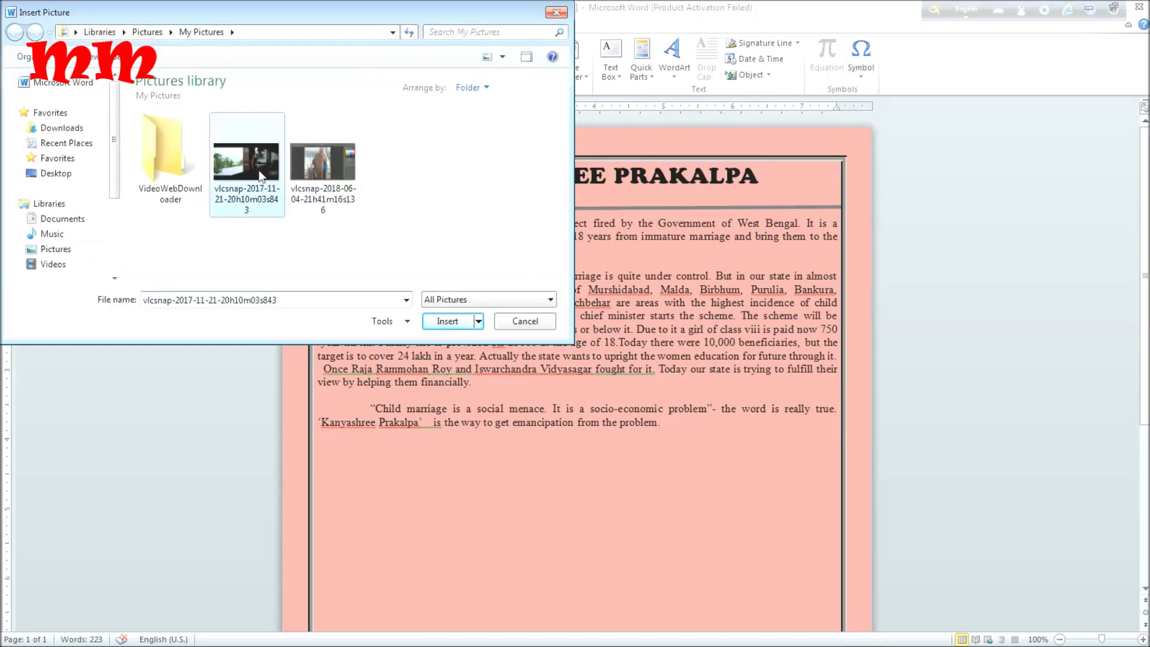
left_click(457, 321)
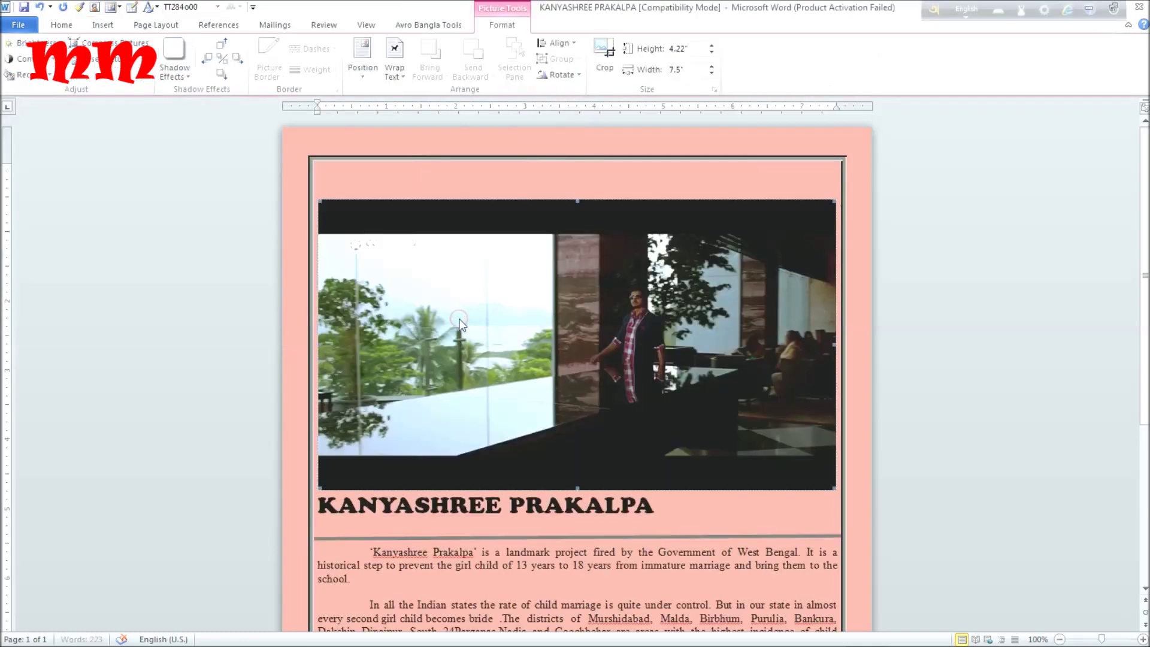
scroll(515, 324, "down", 5)
scroll(524, 320, "up", 5)
right_click(618, 264)
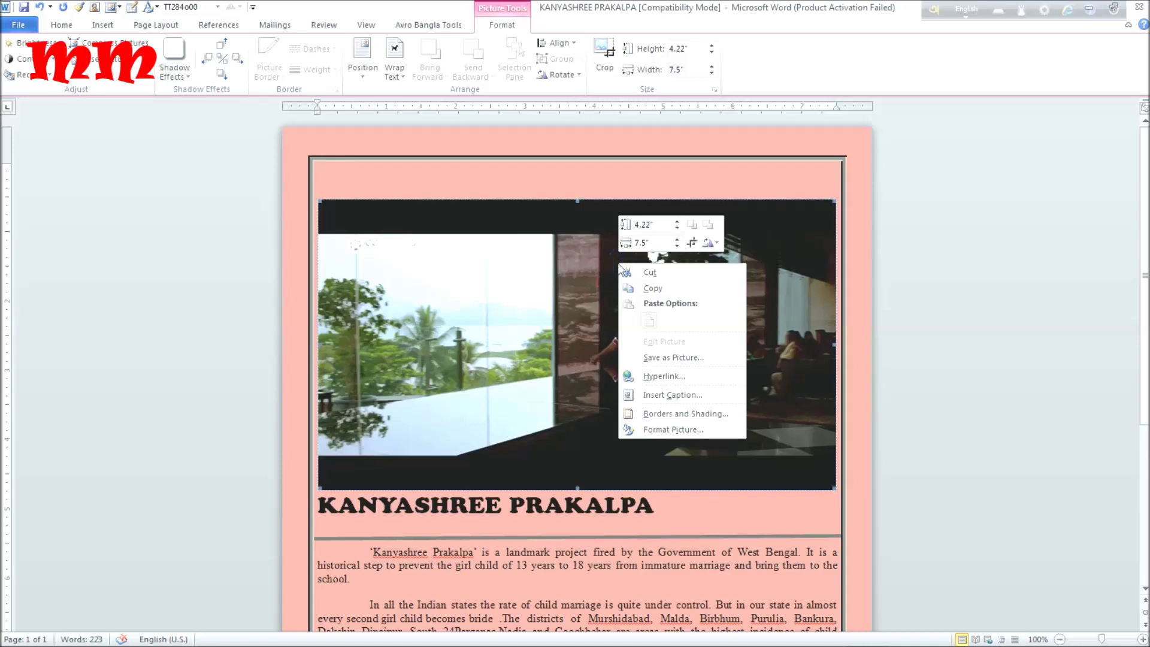
left_click(627, 174)
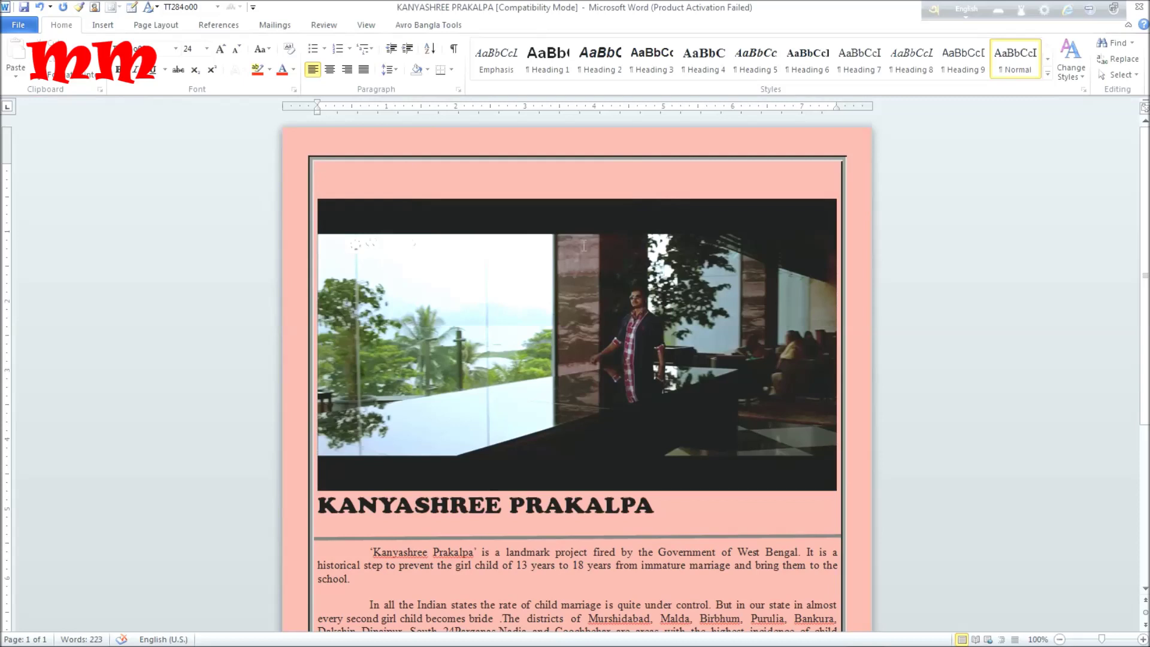
Step: Select the snapshot picture and set its text wrapping to Behind Text
left_click(156, 24)
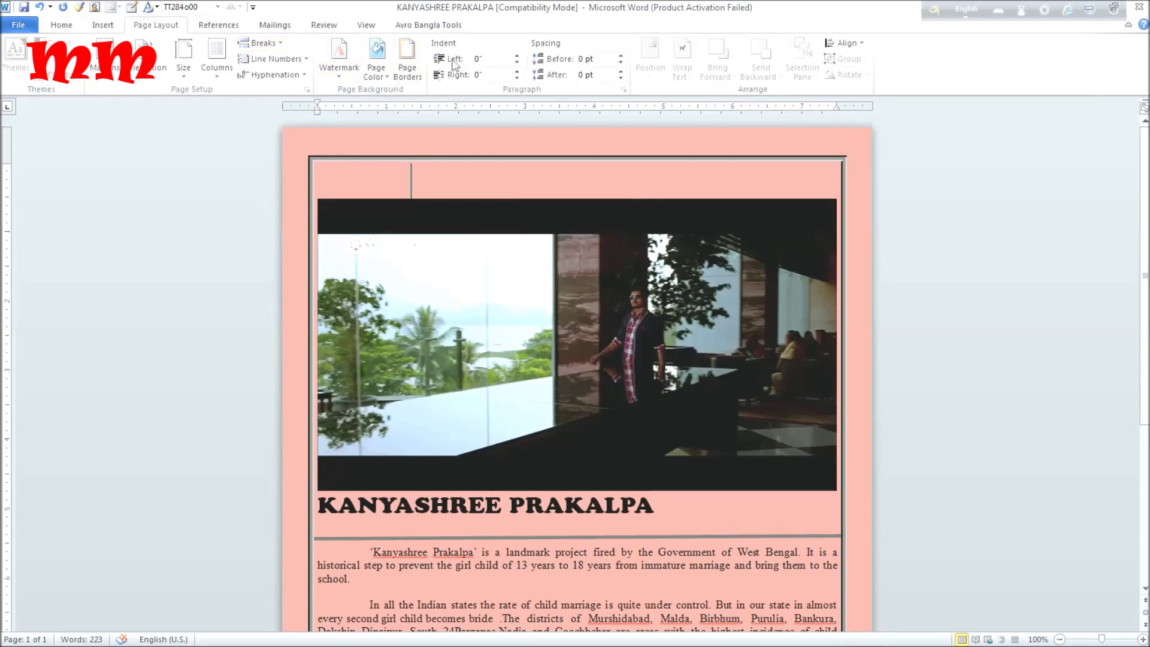
left_click(556, 232)
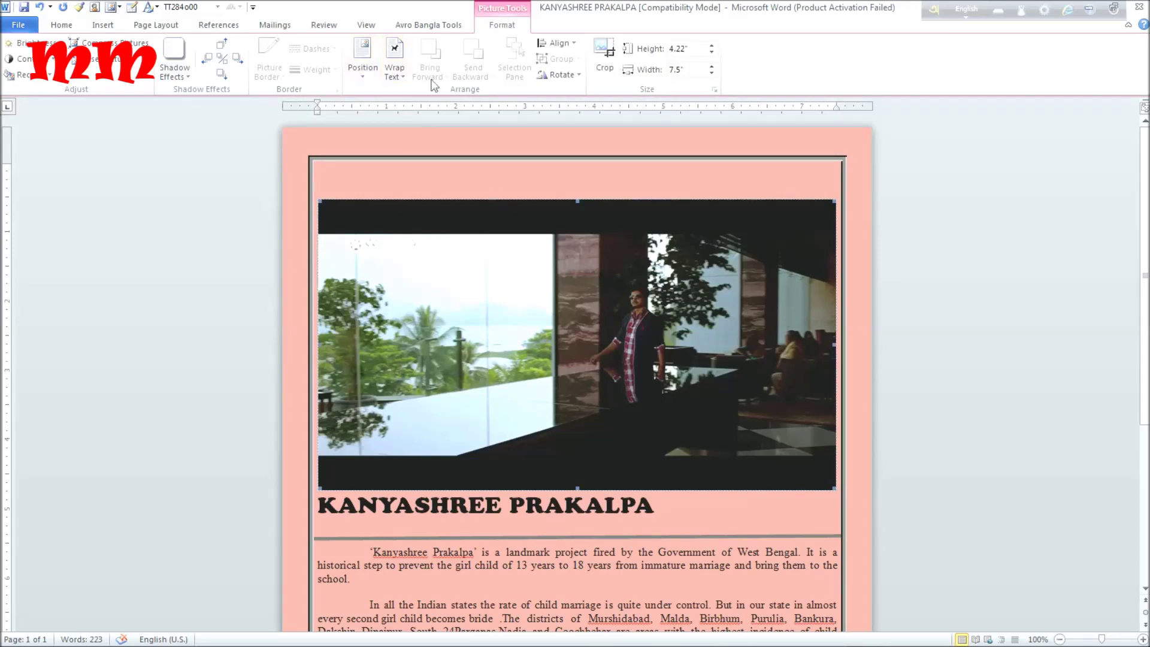
left_click(394, 72)
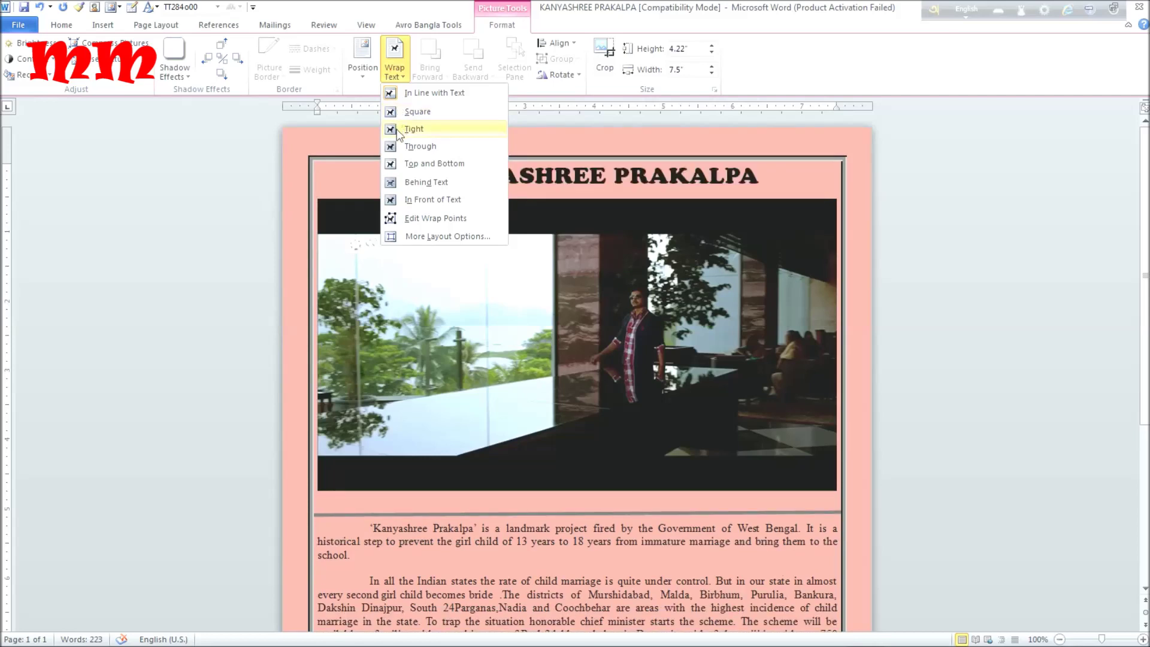
left_click(398, 183)
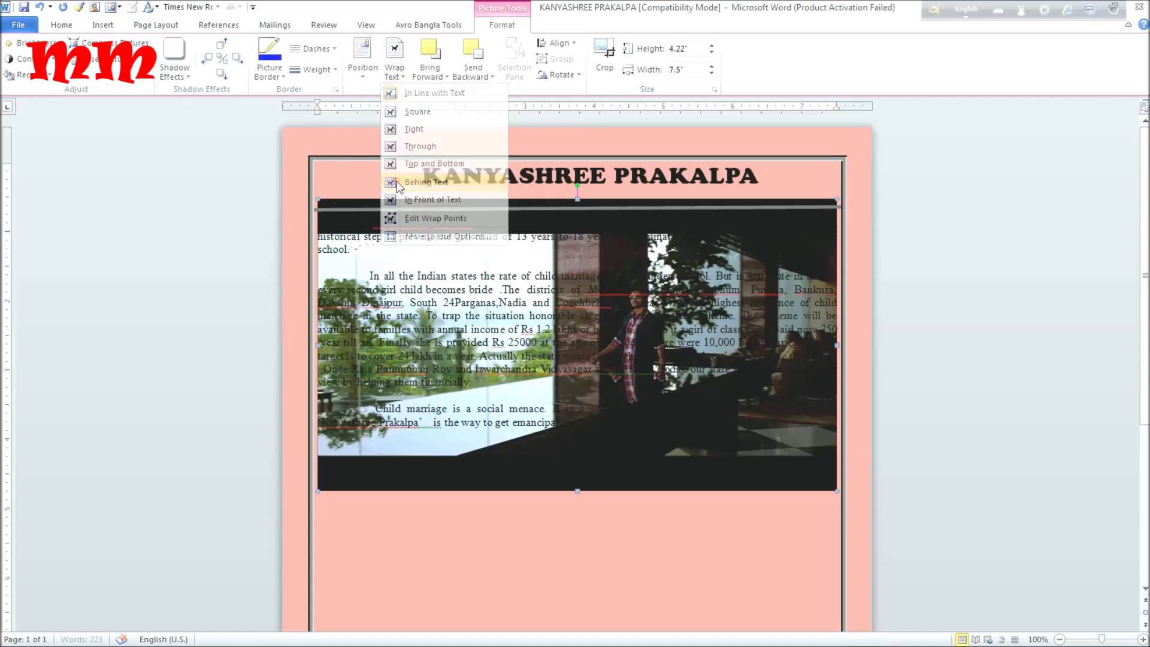
right_click(601, 307)
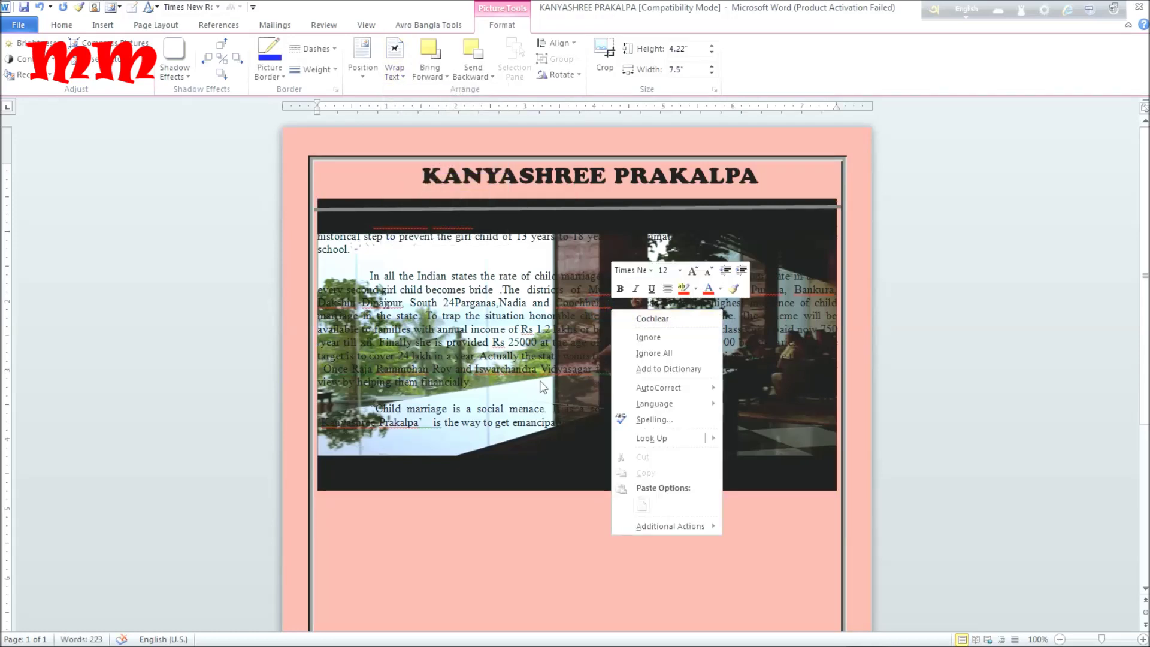
left_click(511, 377)
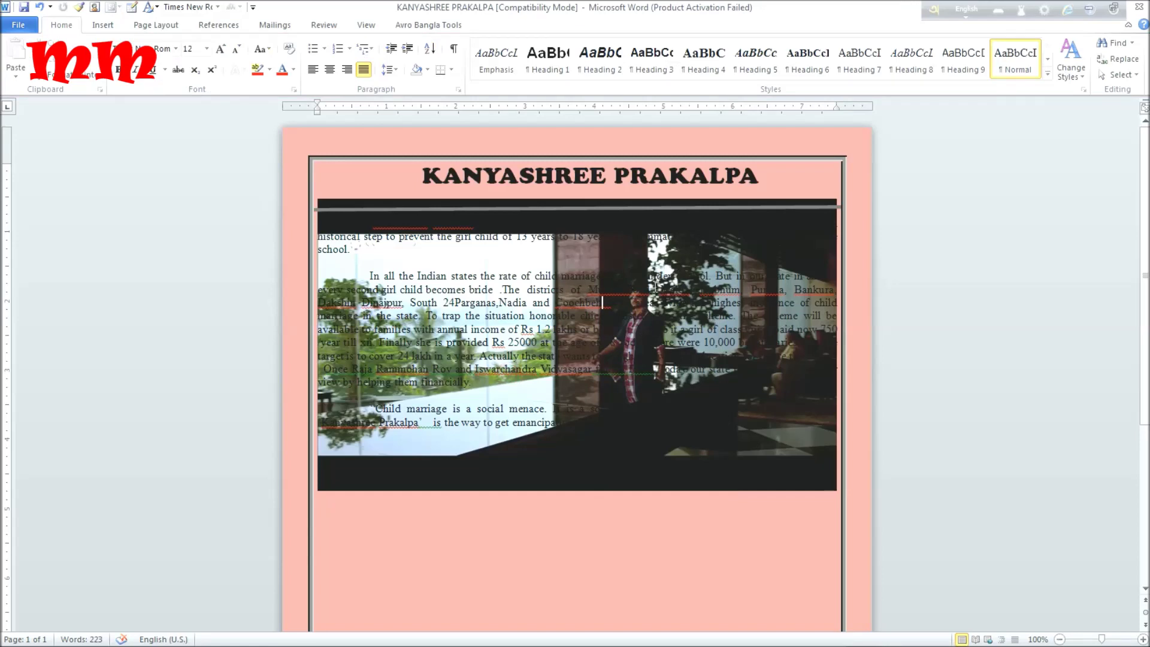
left_click_drag(647, 290, 624, 499)
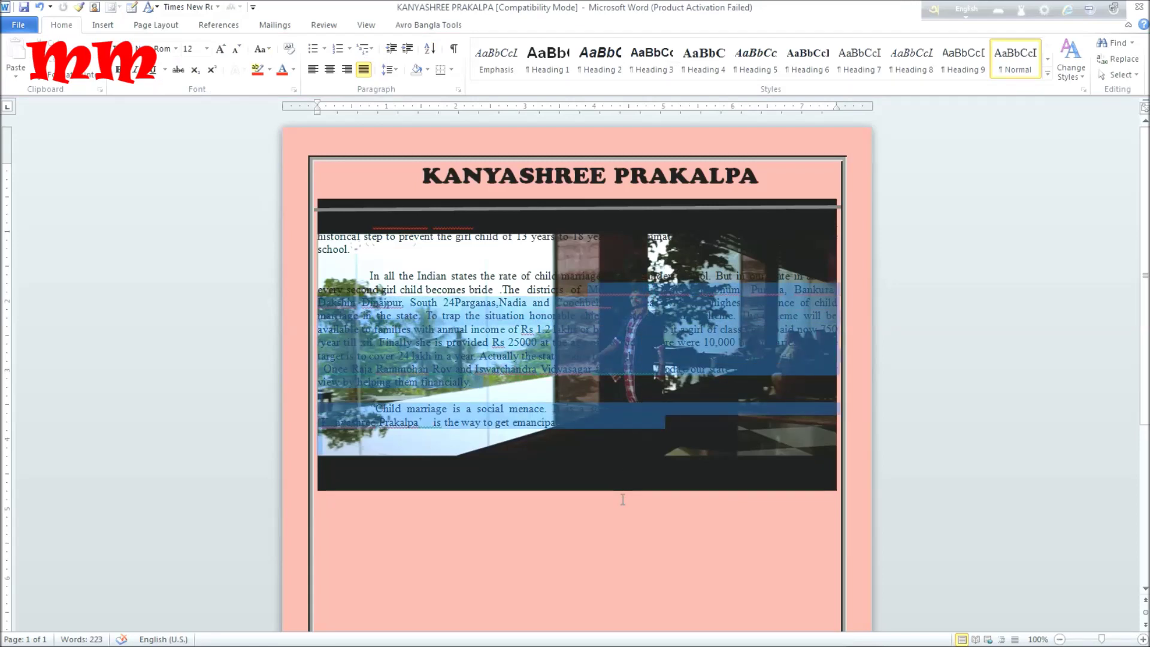
left_click(409, 224)
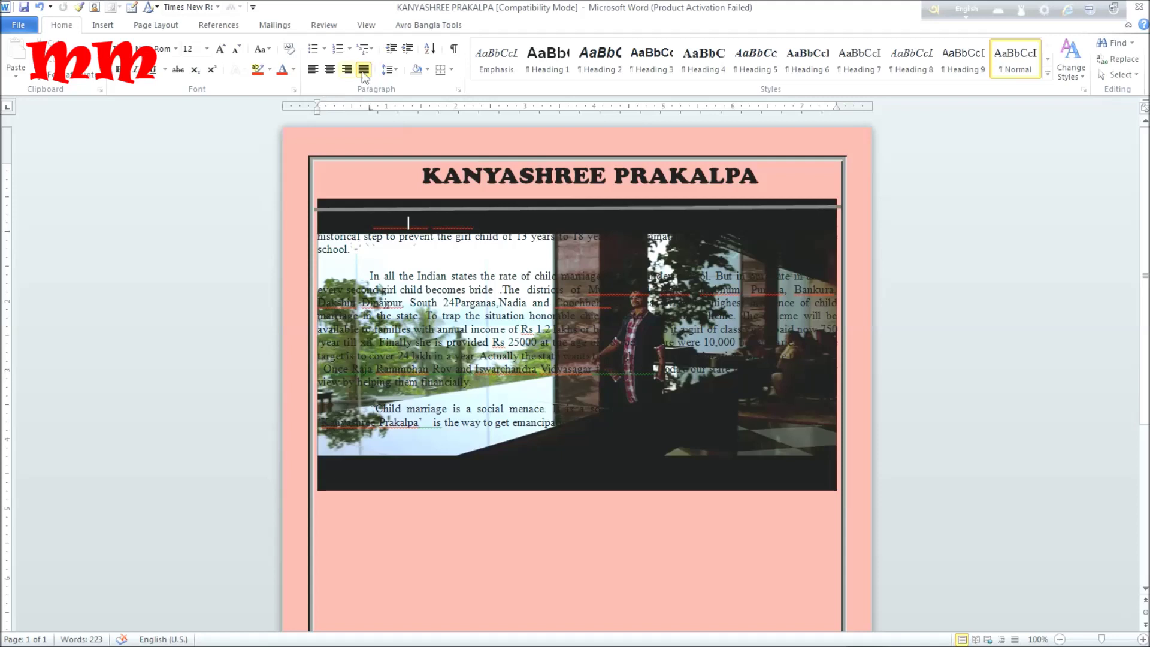
Step: Reselect the photo and apply Behind Text wrapping to it again
left_click(451, 255)
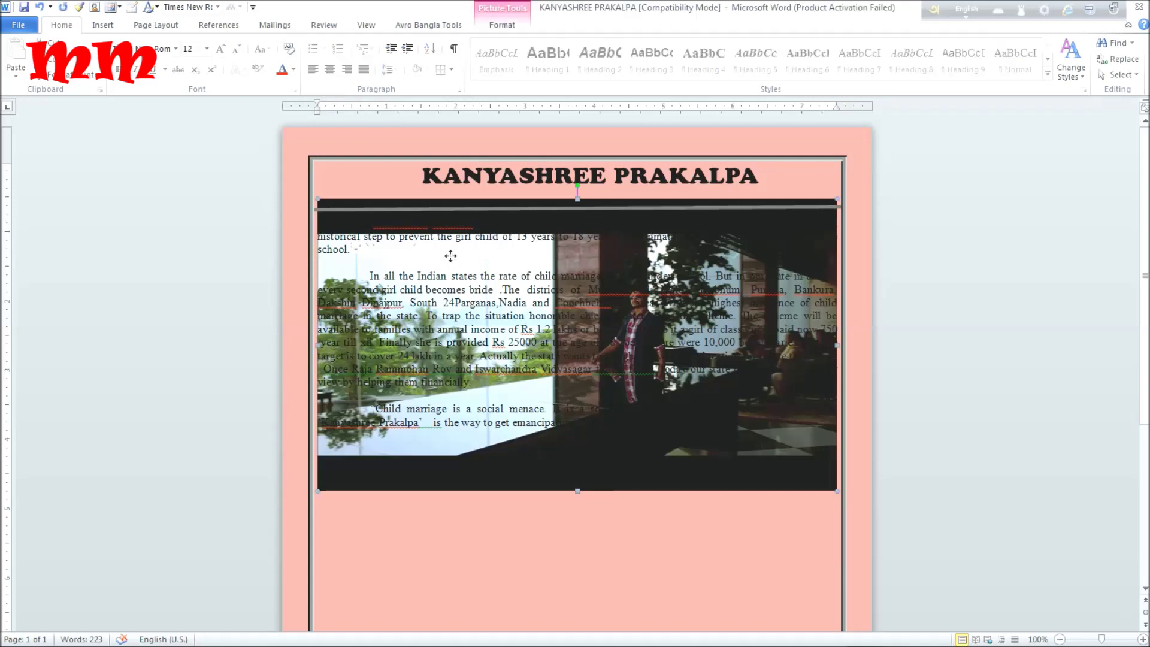
right_click(451, 256)
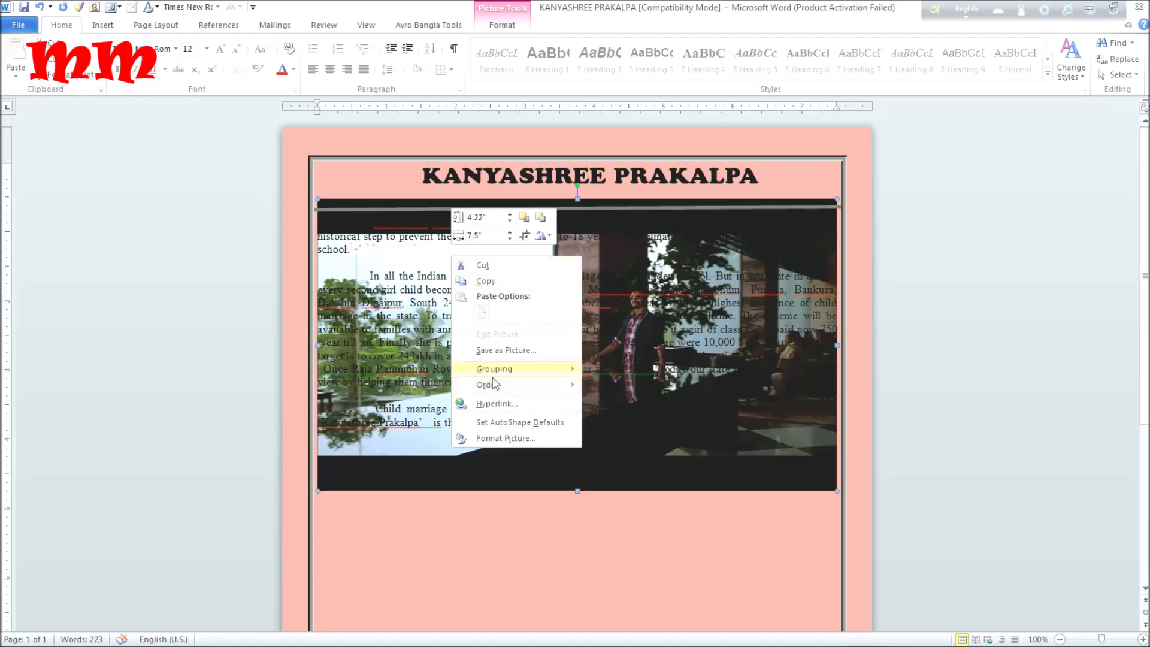
left_click(508, 26)
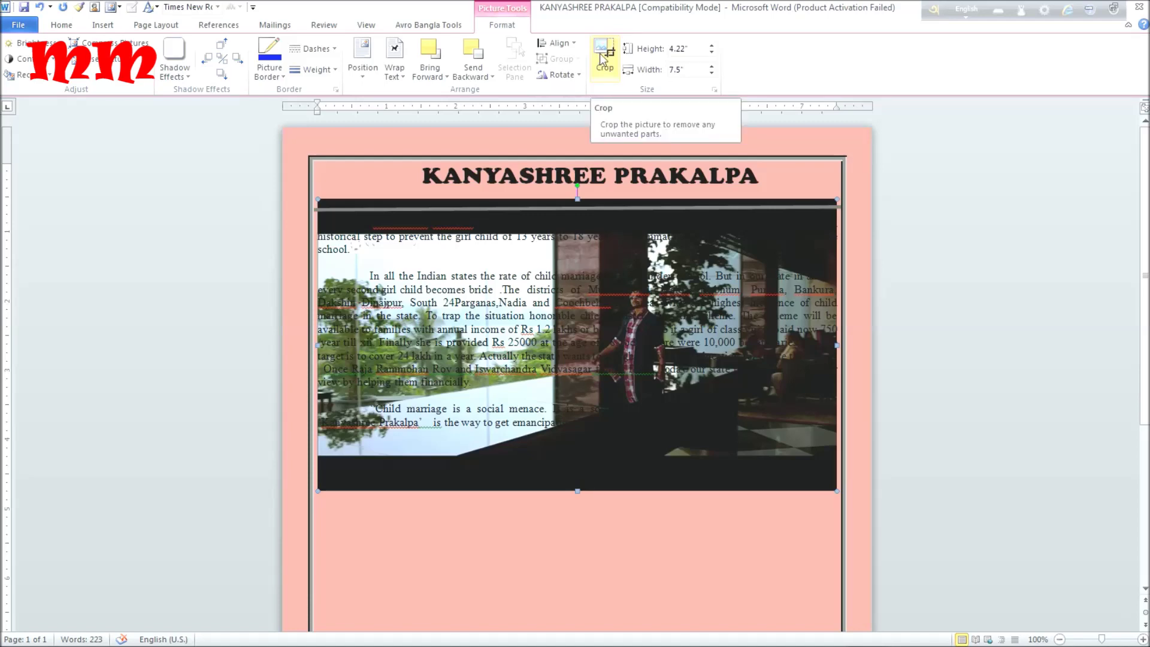
left_click(405, 75)
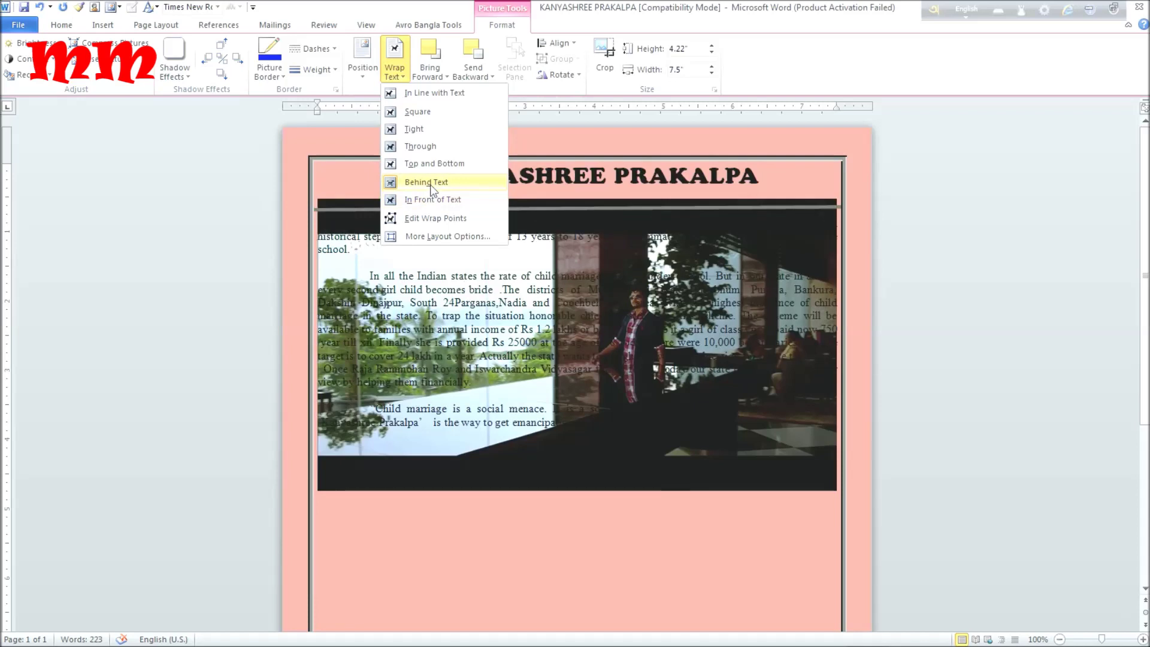
right_click(432, 187)
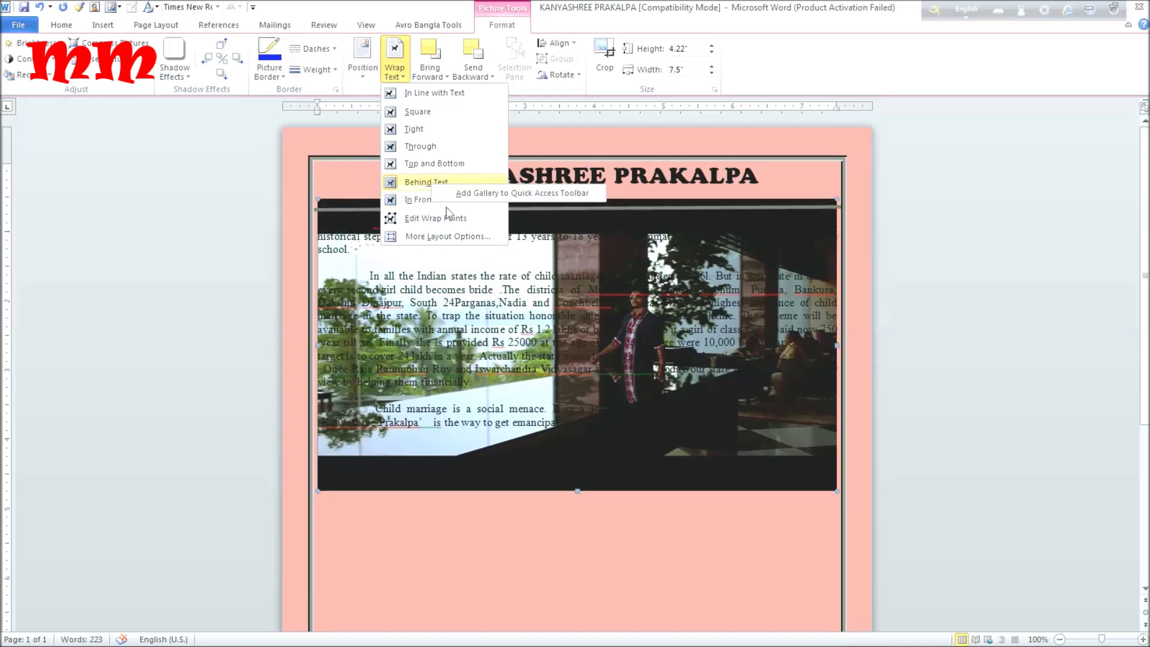
left_click(492, 311)
Step: Choose Format Picture from the photo's shortcut menu
right_click(493, 303)
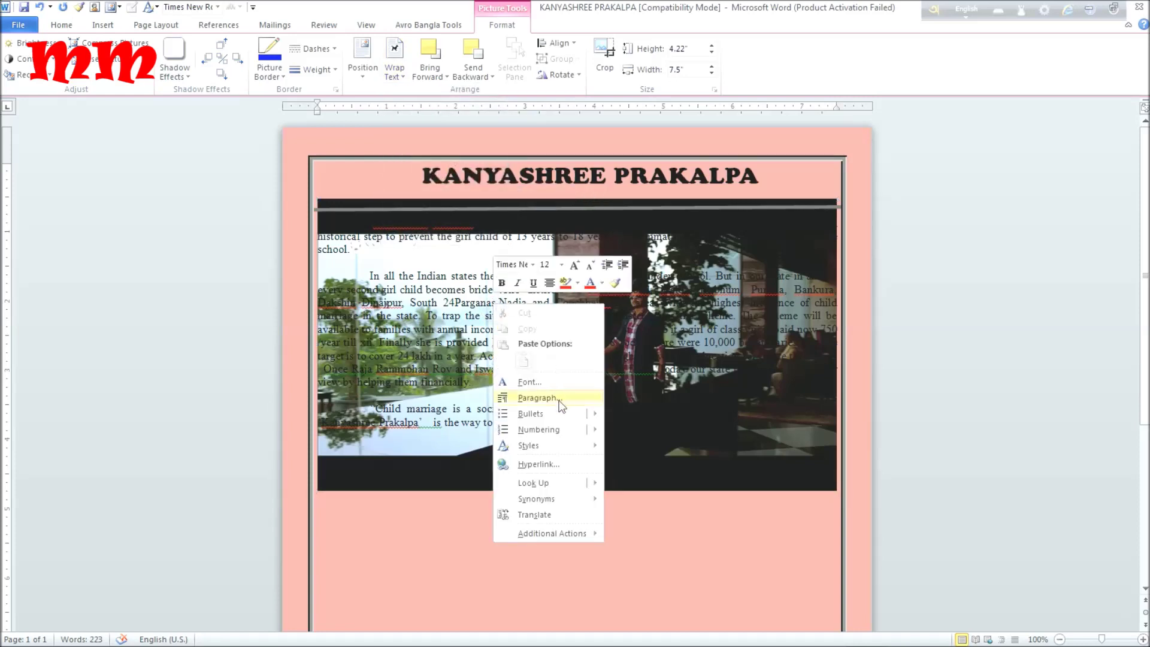
left_click(616, 371)
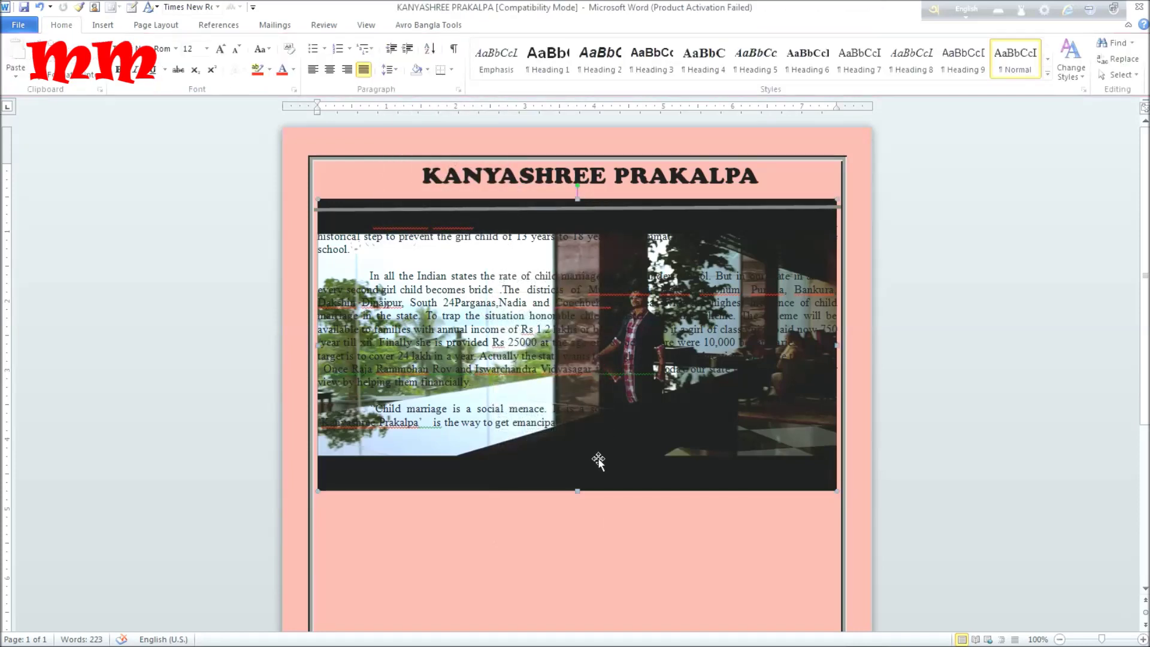
right_click(598, 465)
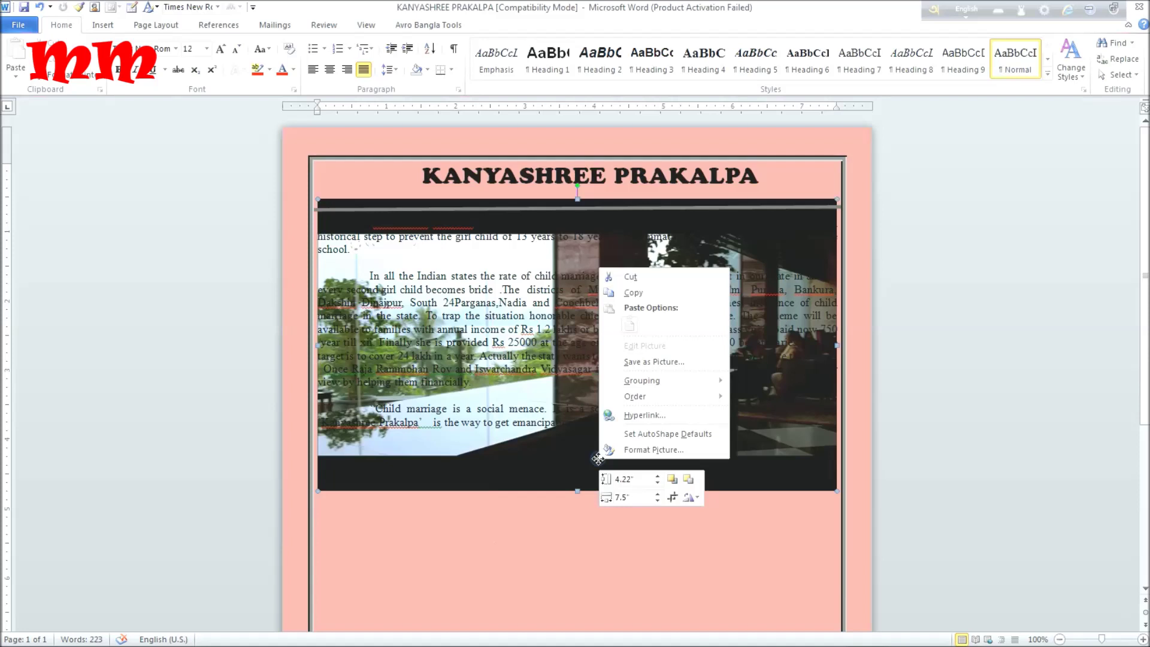
left_click(628, 450)
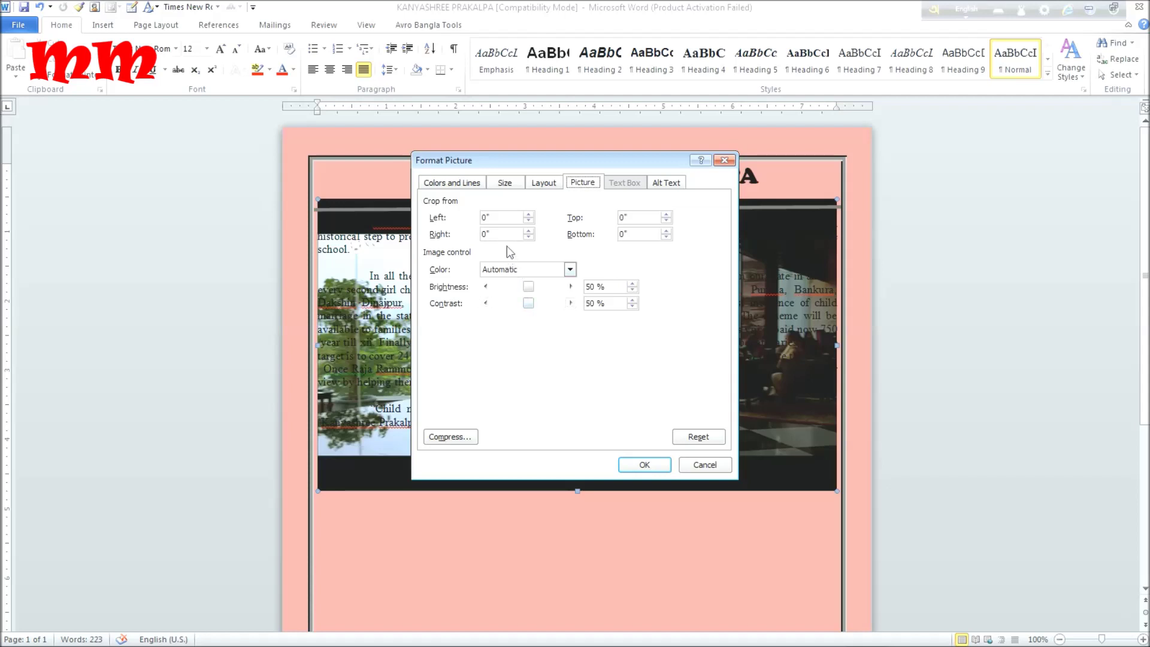
Step: Review the Colors and Lines, Size and Layout tabs, then open Fill Effects for the photo
left_click(449, 186)
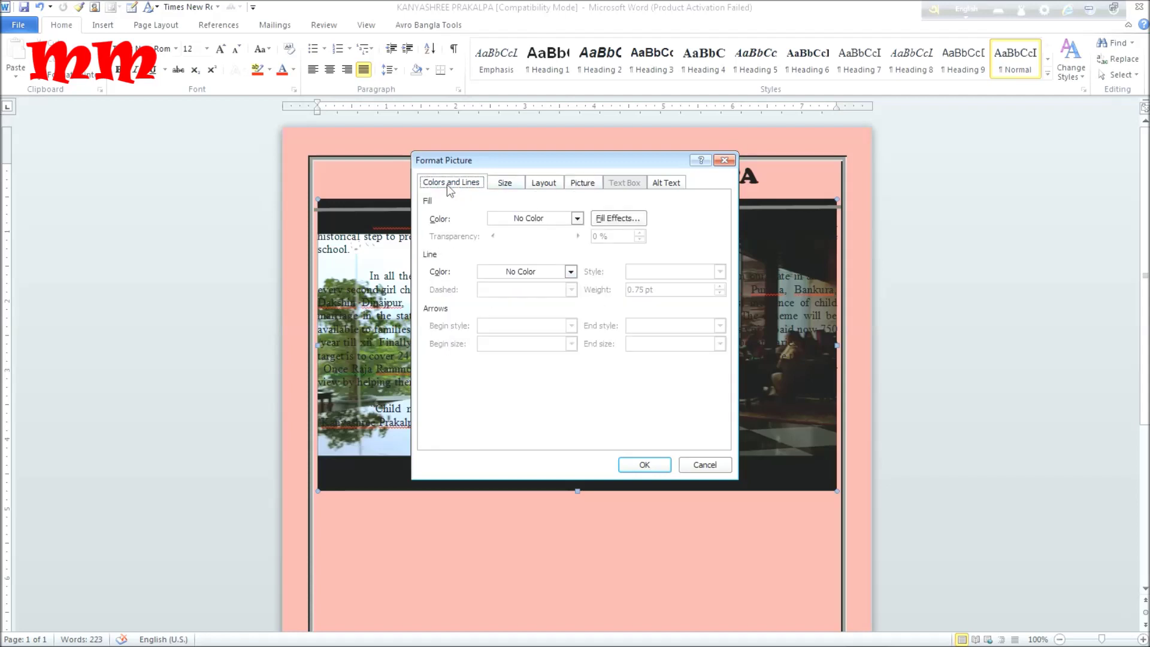
left_click(519, 187)
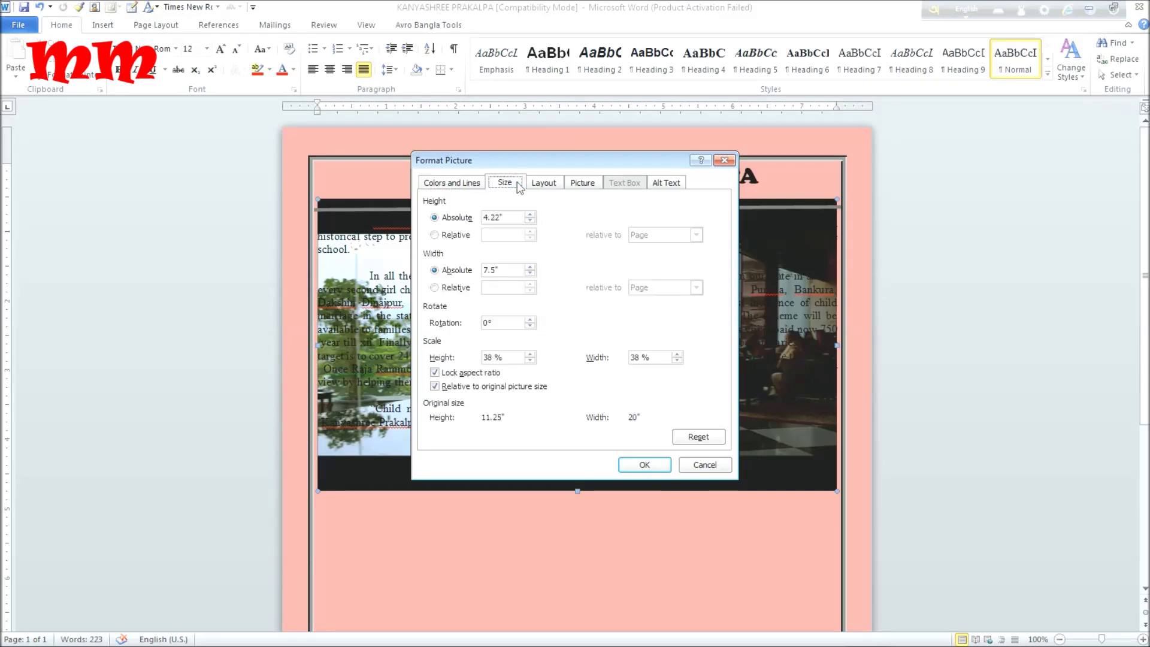
left_click(541, 184)
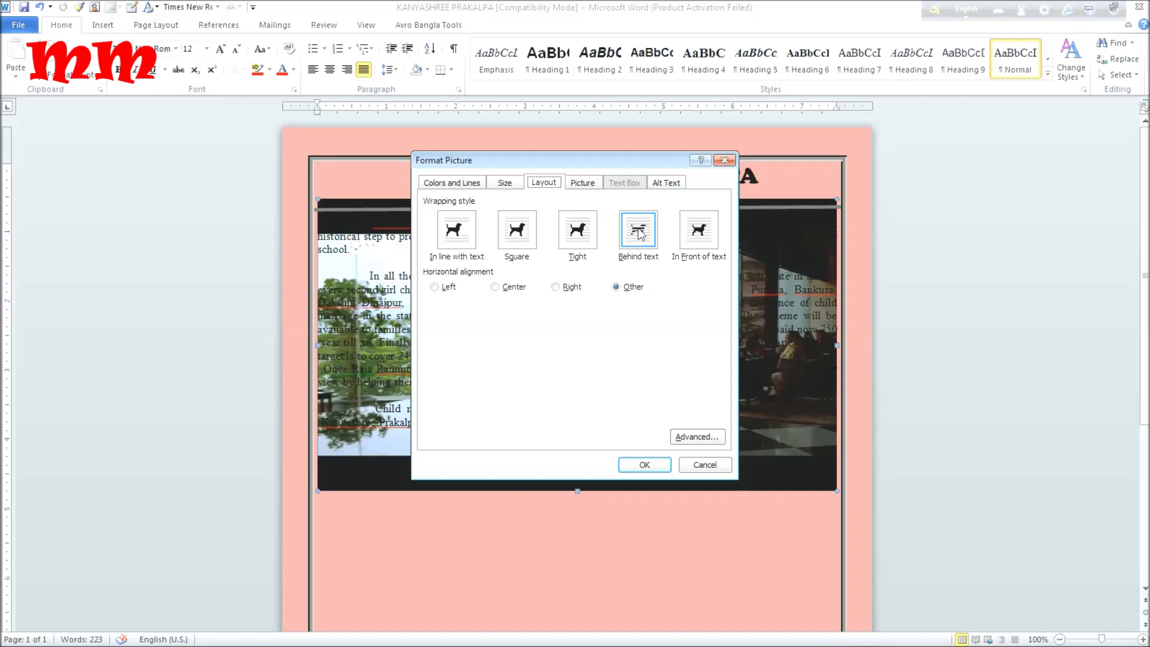
left_click(471, 187)
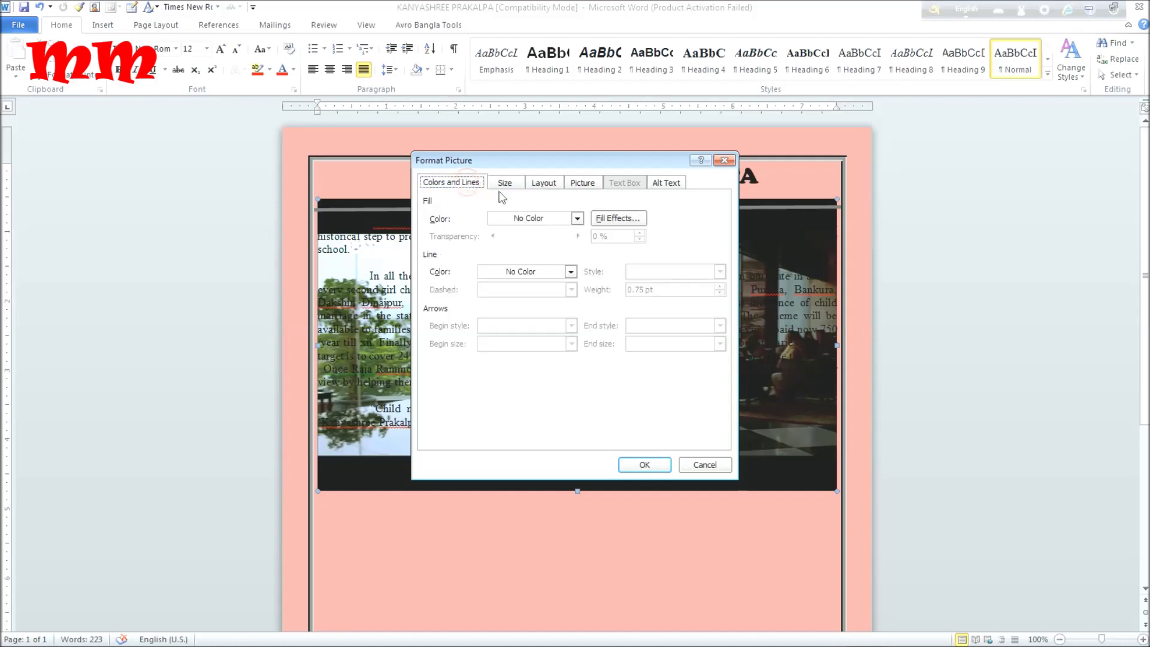
left_click(602, 222)
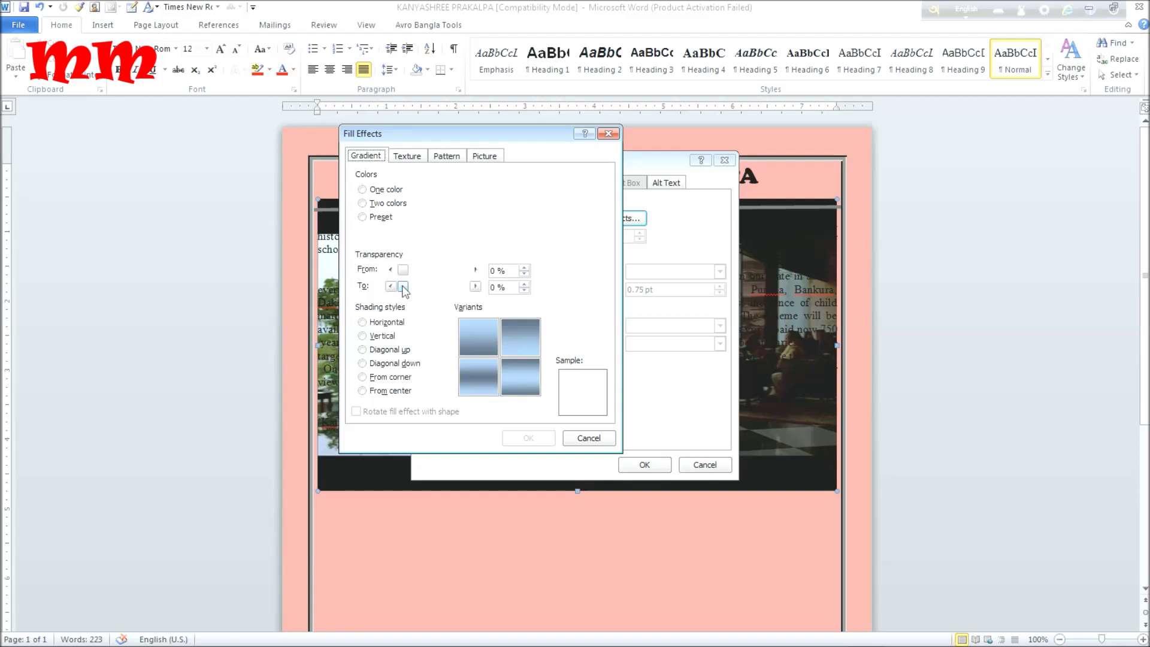
Step: Choose a one-colour horizontal light blue gradient at 76% transparency and confirm both dialogs
left_click(451, 289)
left_click_drag(448, 289, 440, 289)
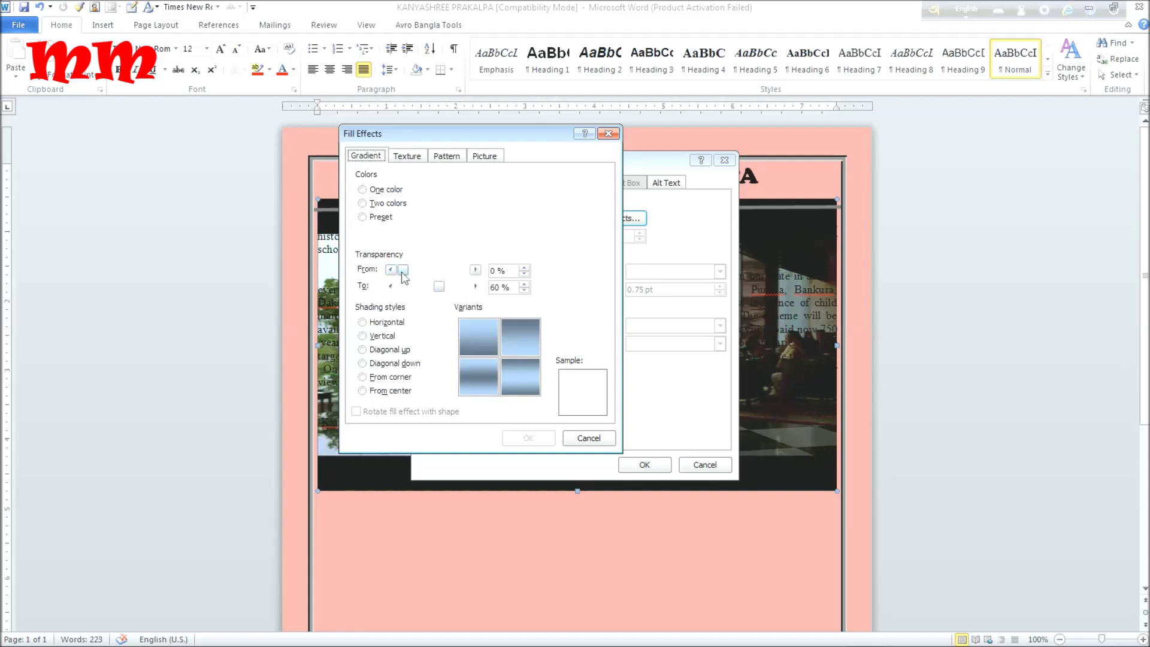
left_click_drag(402, 273, 447, 269)
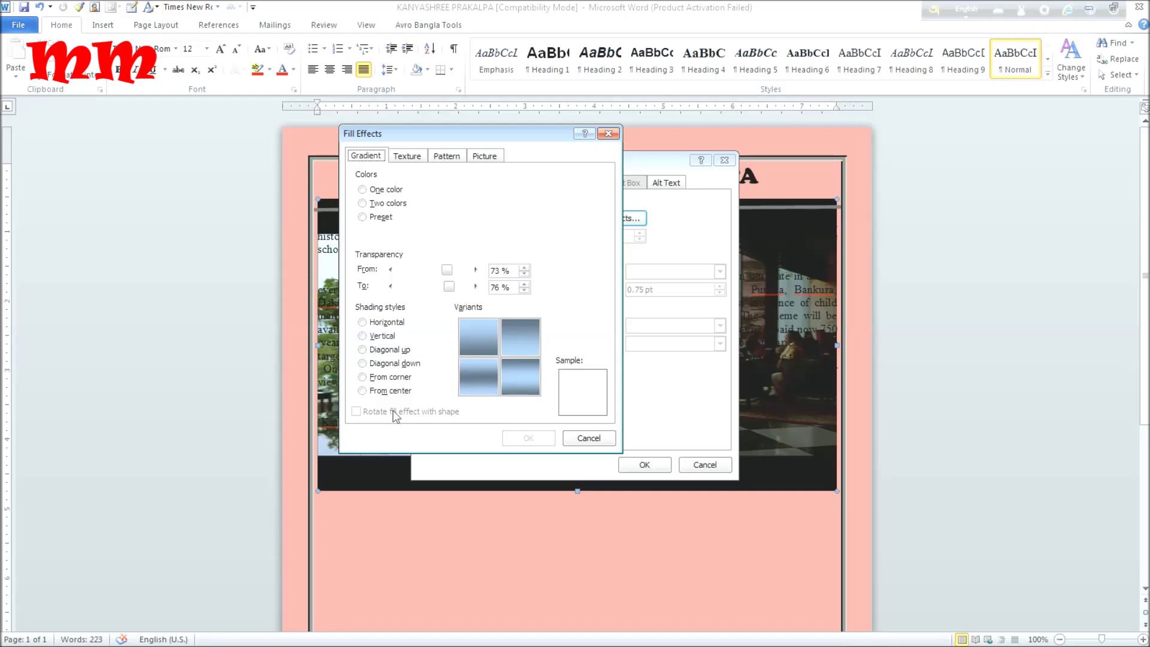
left_click(362, 323)
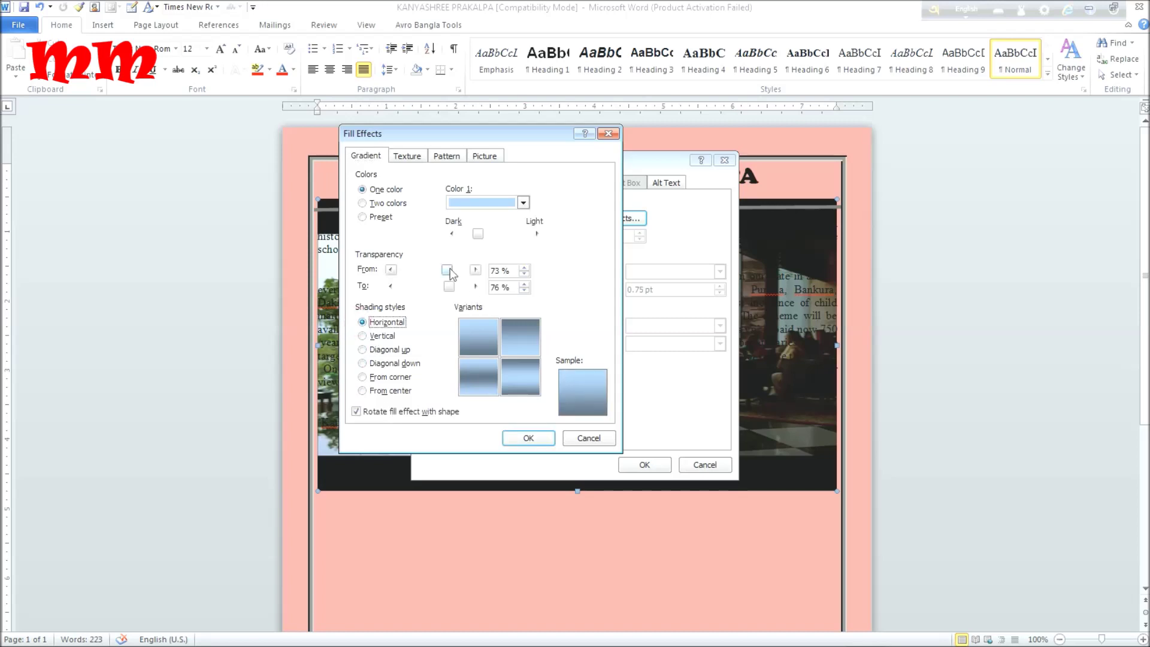
left_click_drag(445, 269, 450, 274)
left_click(529, 438)
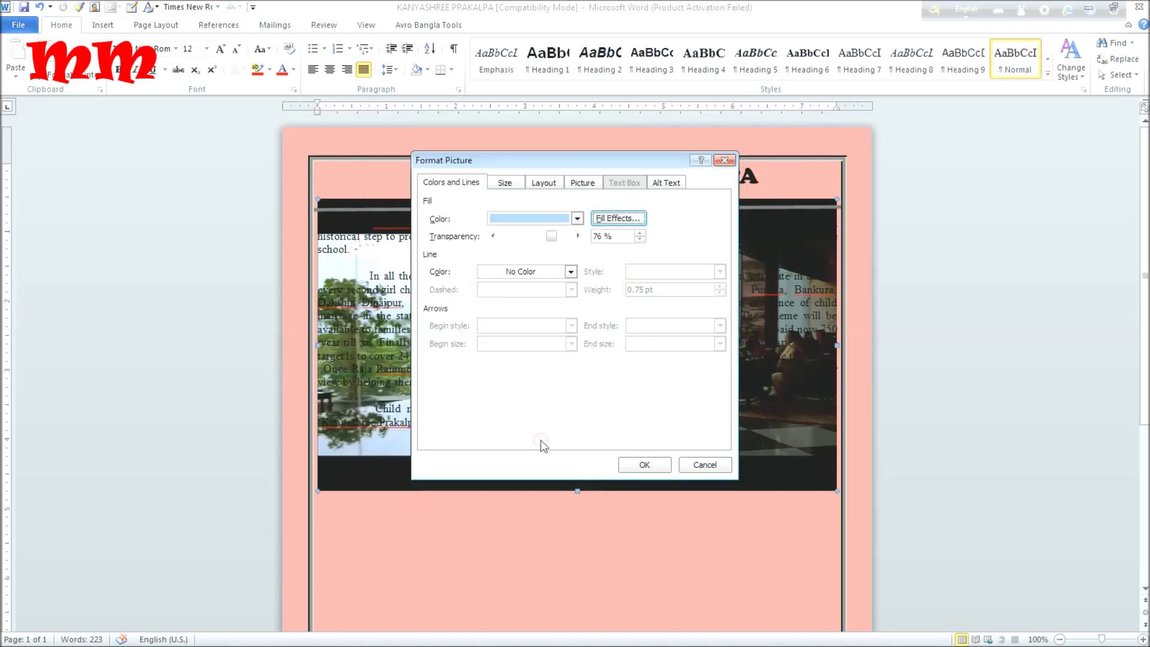
left_click(647, 466)
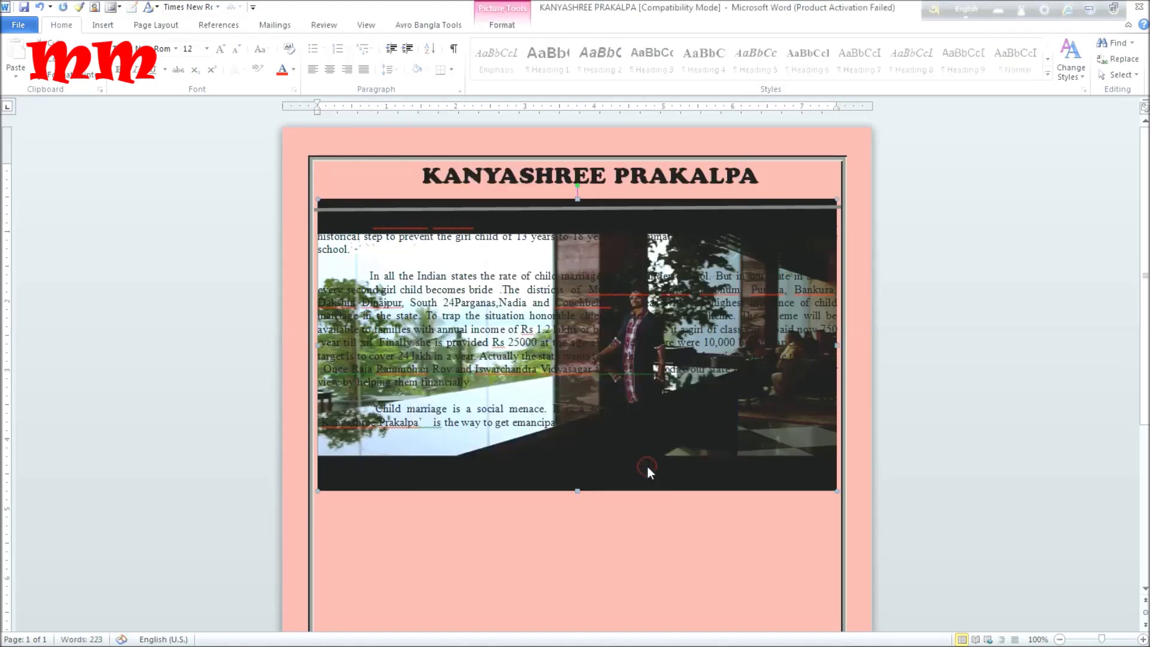
Step: Drag the photo down beneath the essay's final paragraph so the text is uncovered
right_click(528, 265)
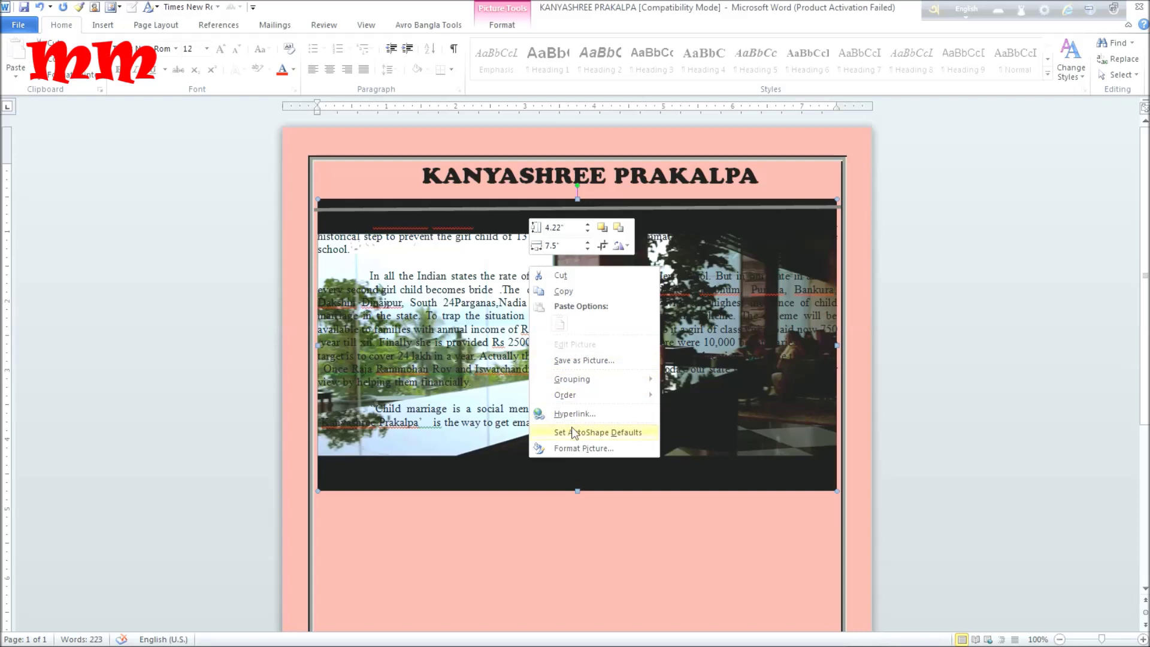
left_click(563, 463)
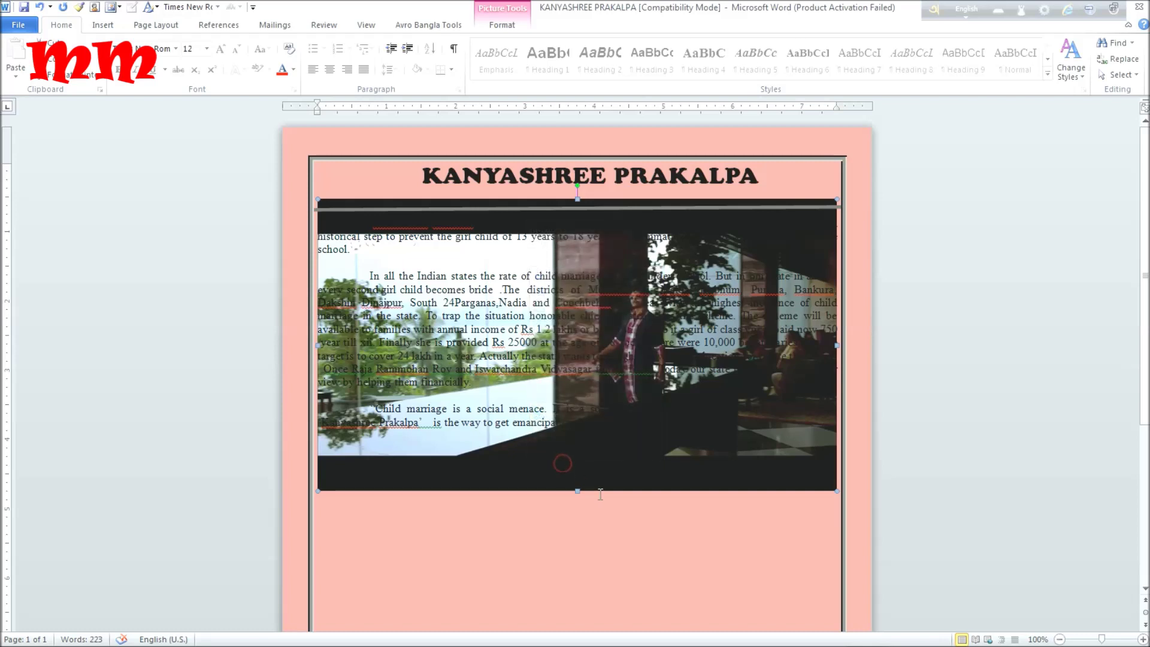
right_click(563, 398)
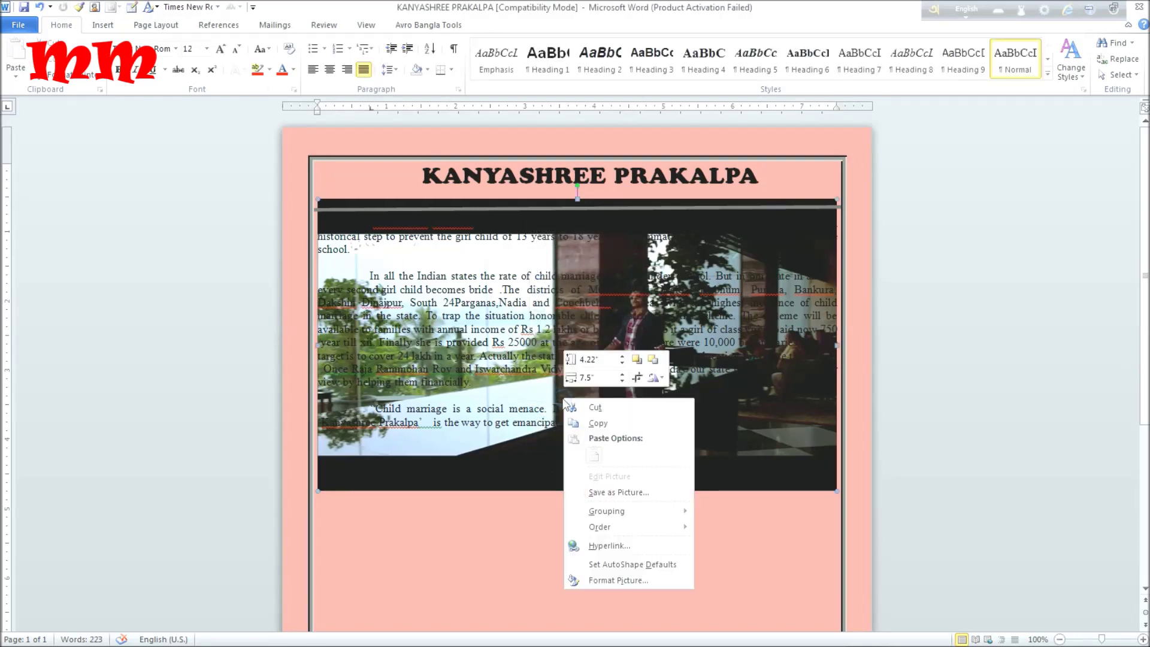
left_click(661, 379)
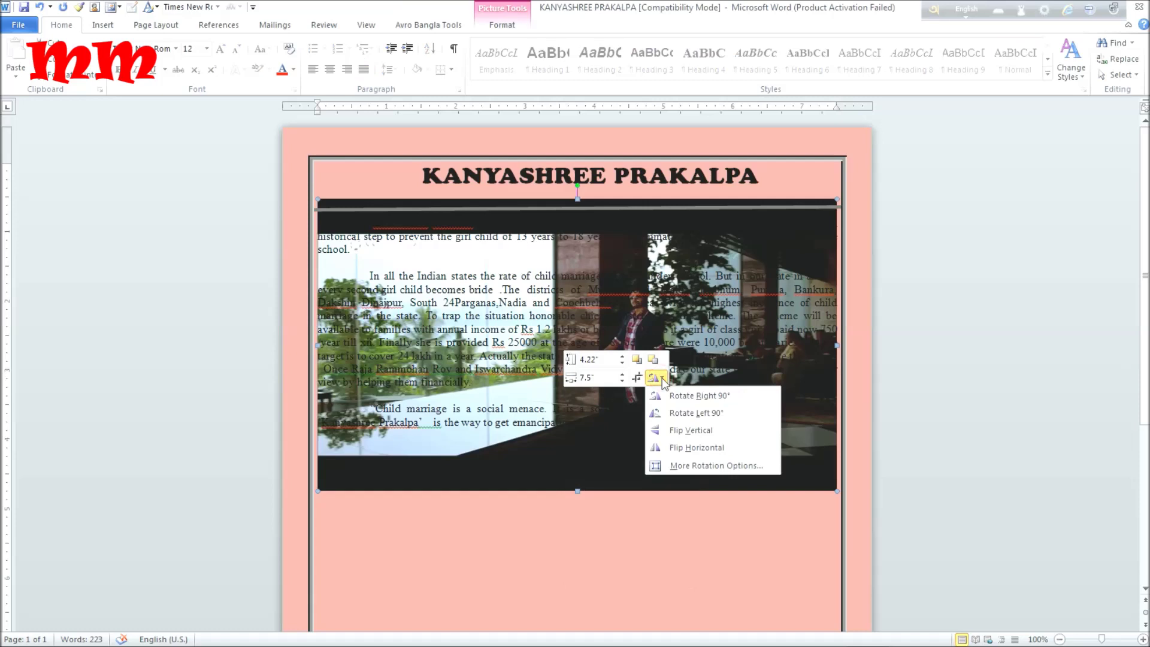
left_click(564, 420)
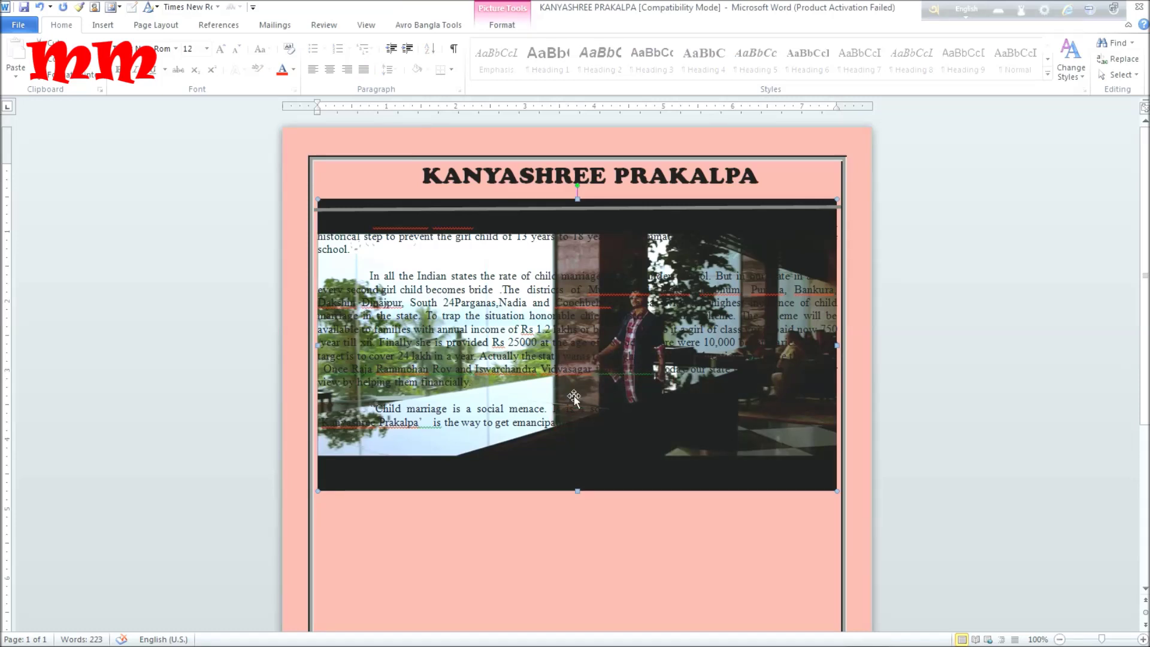
left_click_drag(546, 383, 556, 419)
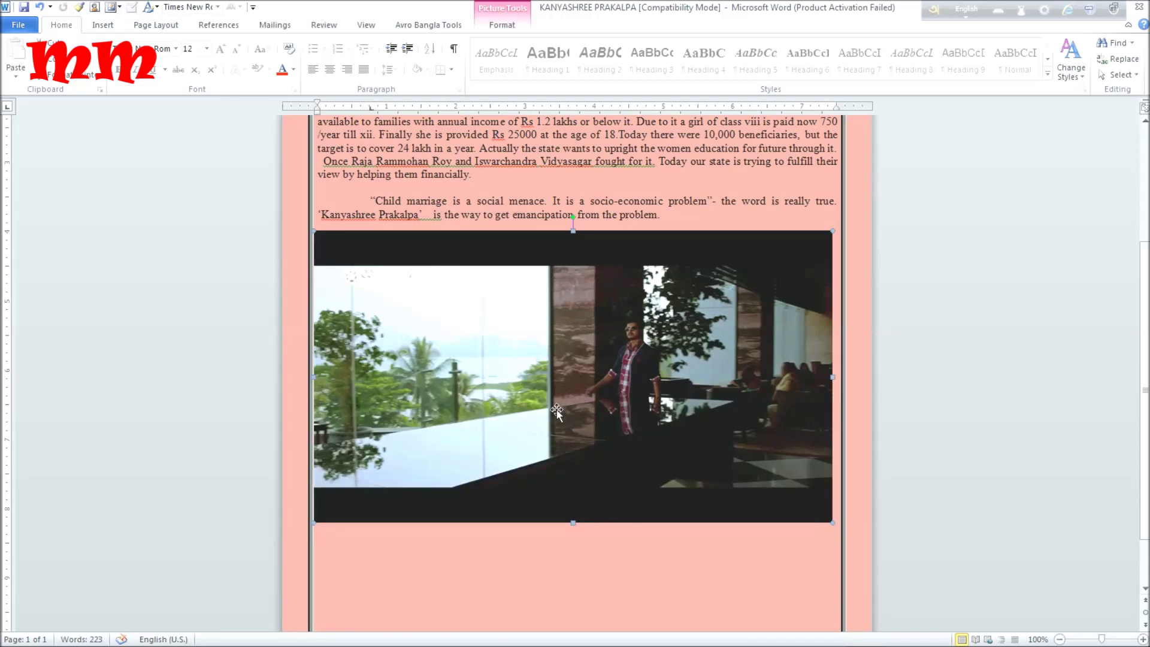
Step: Lower the photo's contrast to -40% with the Picture Tools Corrections options
left_click(563, 556)
right_click(519, 373)
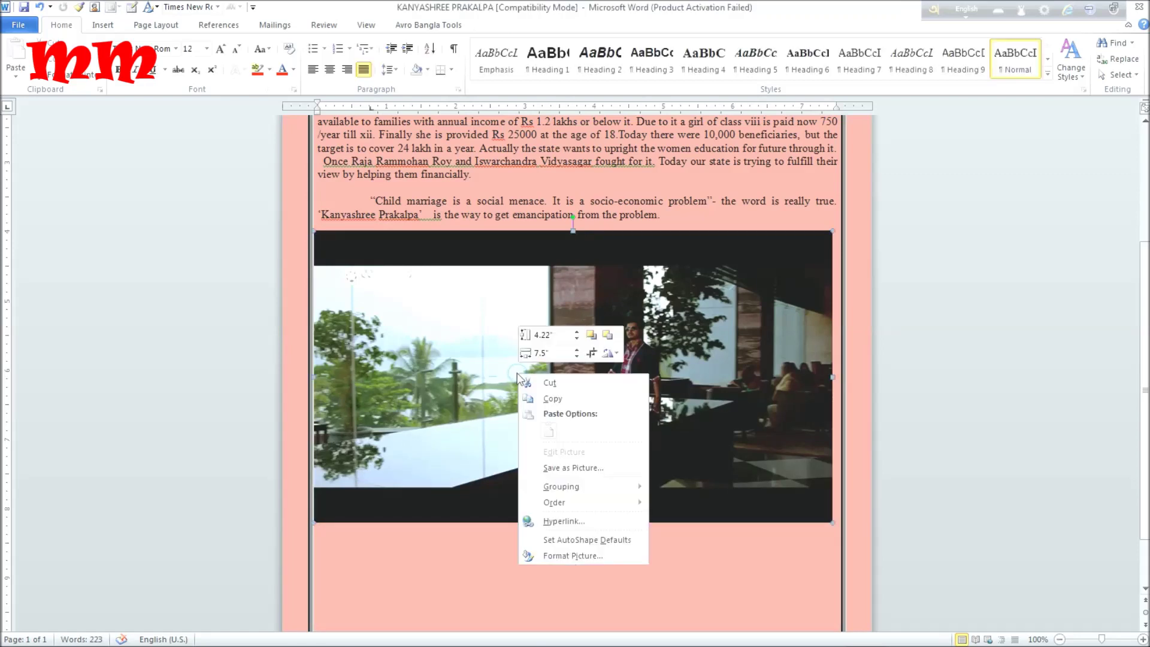
left_click(510, 341)
left_click(507, 26)
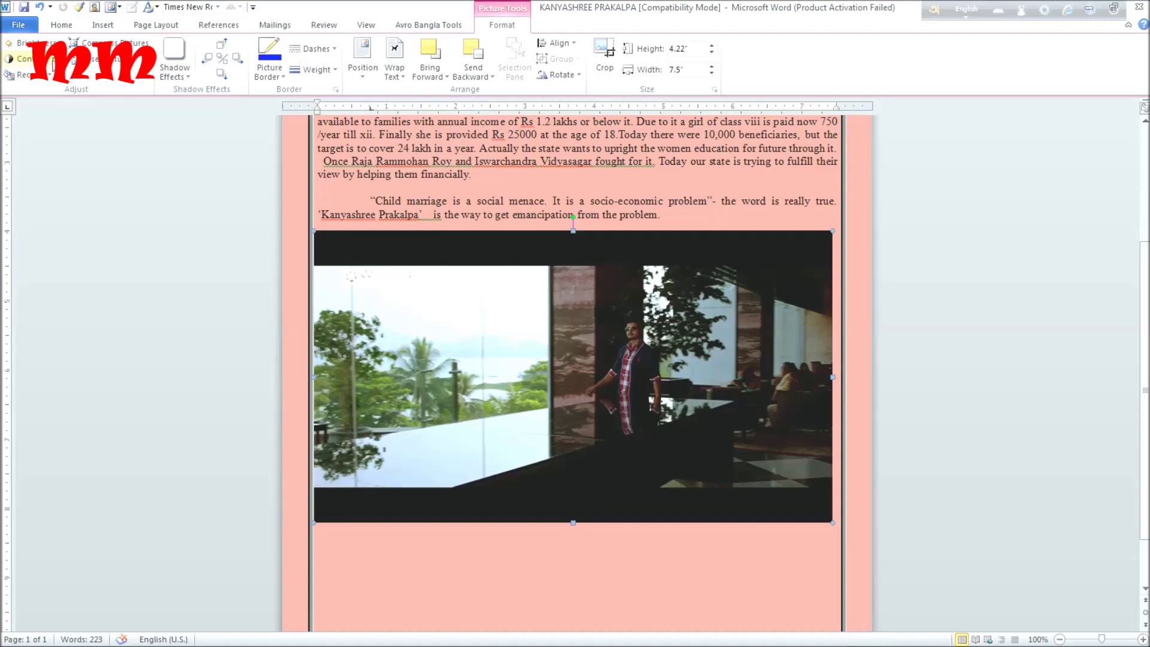
left_click(52, 64)
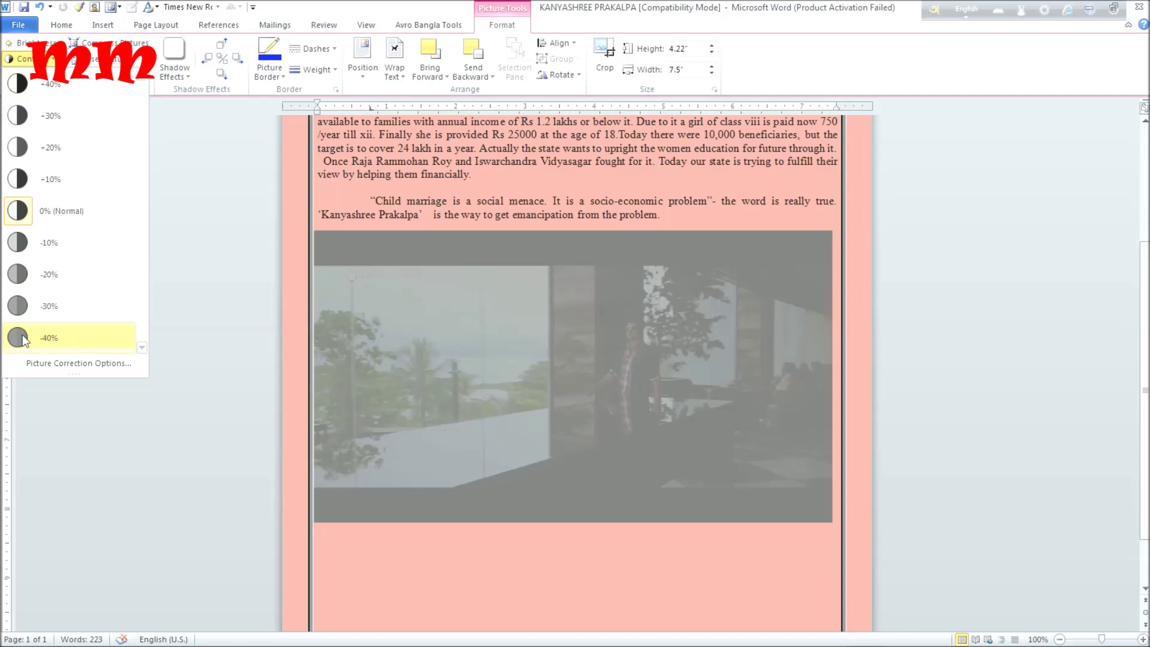
left_click(23, 335)
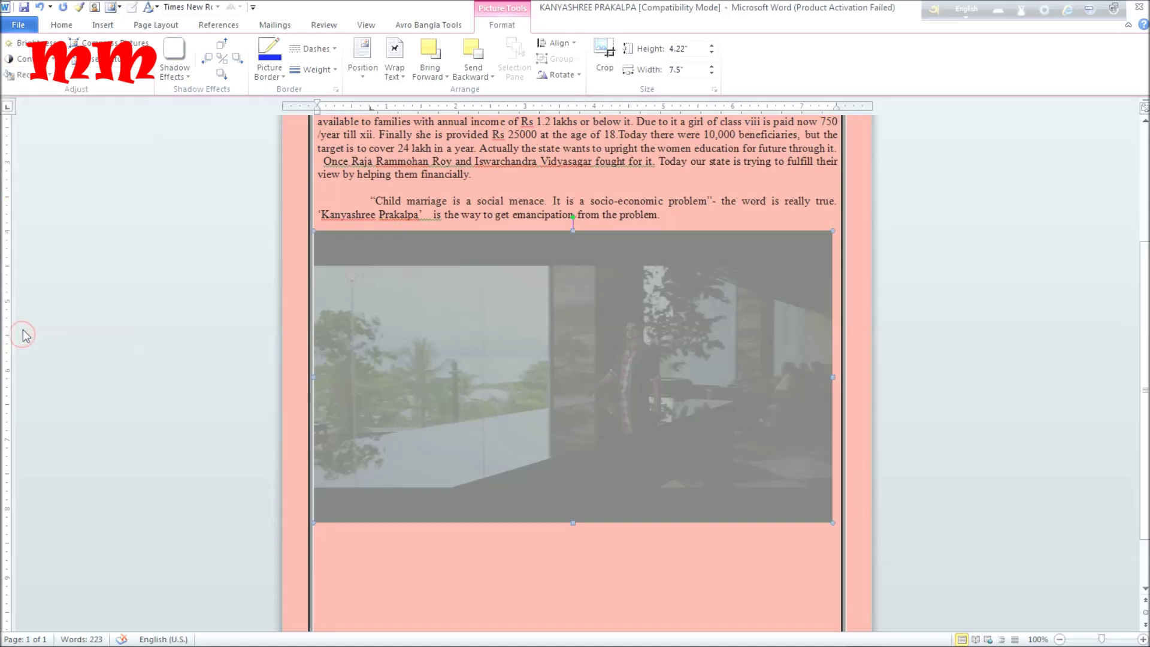
Step: Move the faded photo up toward the essay text
scroll(23, 335, "up", 2)
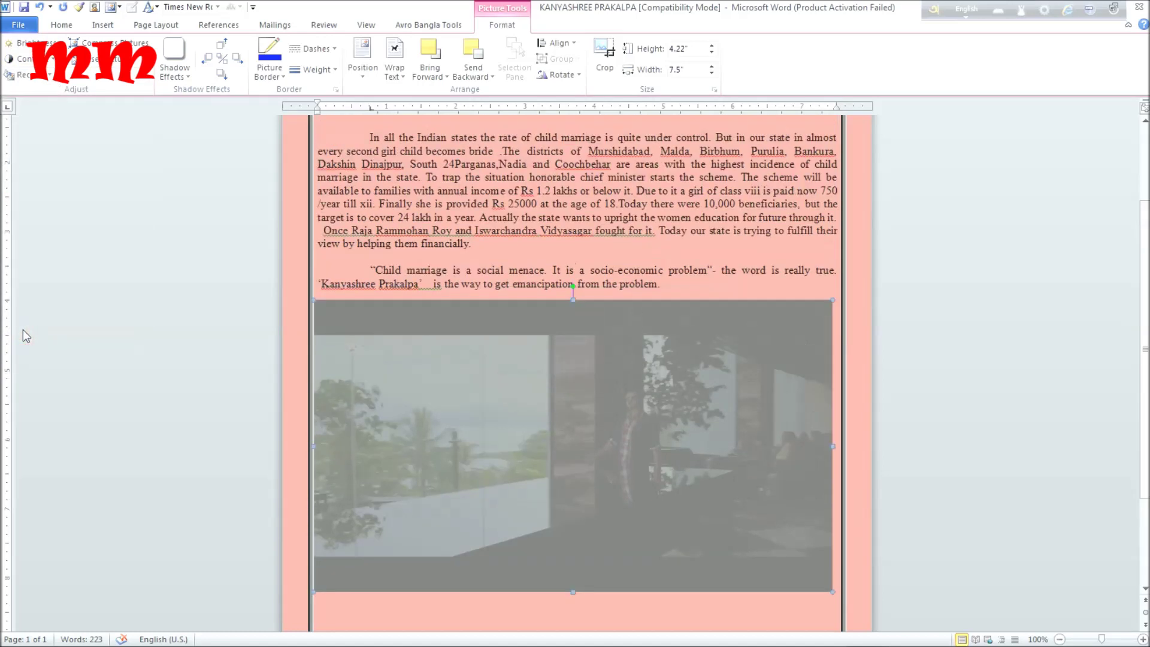
left_click(448, 617)
left_click_drag(552, 473, 542, 308)
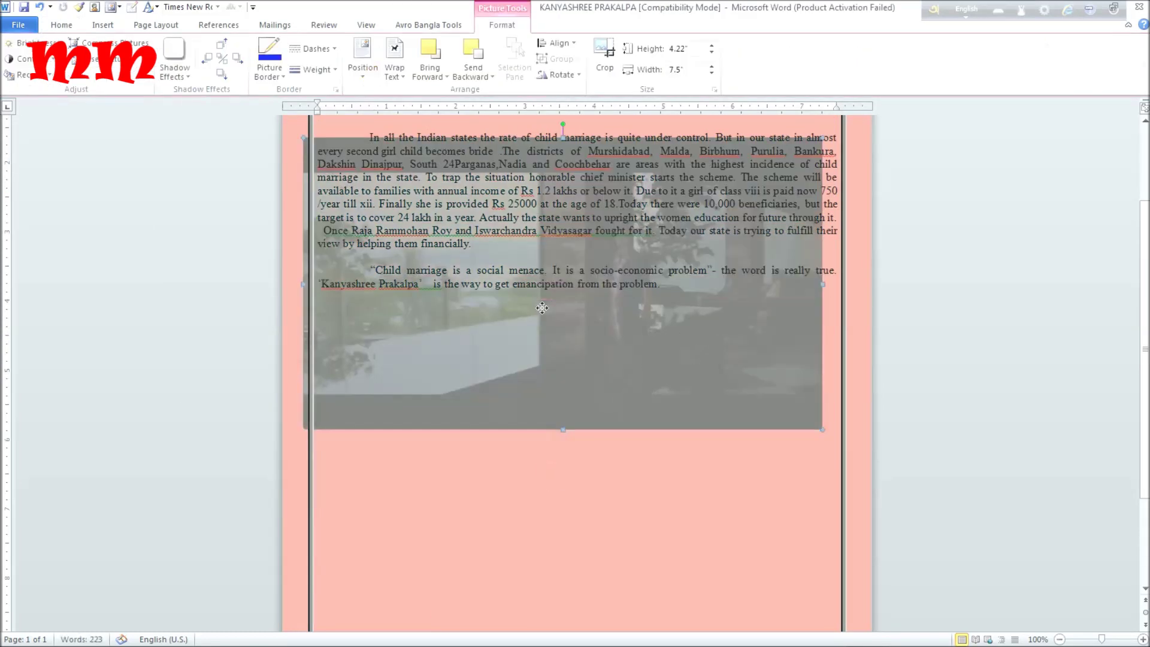
left_click_drag(576, 366, 578, 301)
scroll(598, 371, "up", 4)
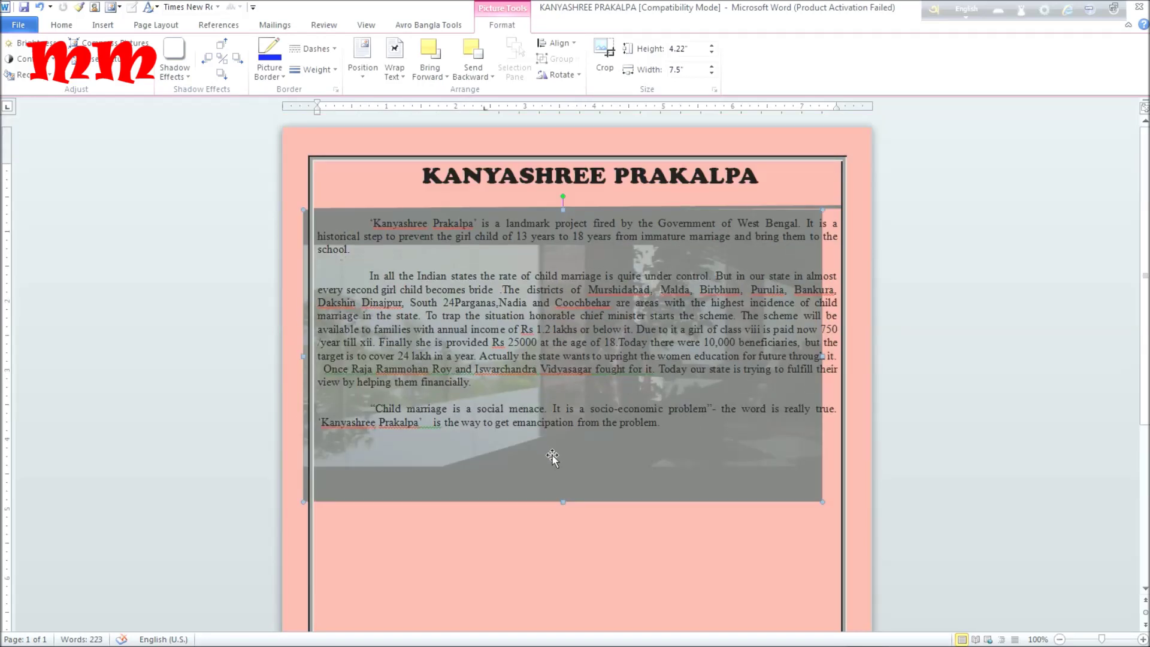
mouse_move(551, 457)
left_mouse_down()
mouse_move(562, 435)
mouse_move(564, 459)
left_mouse_up()
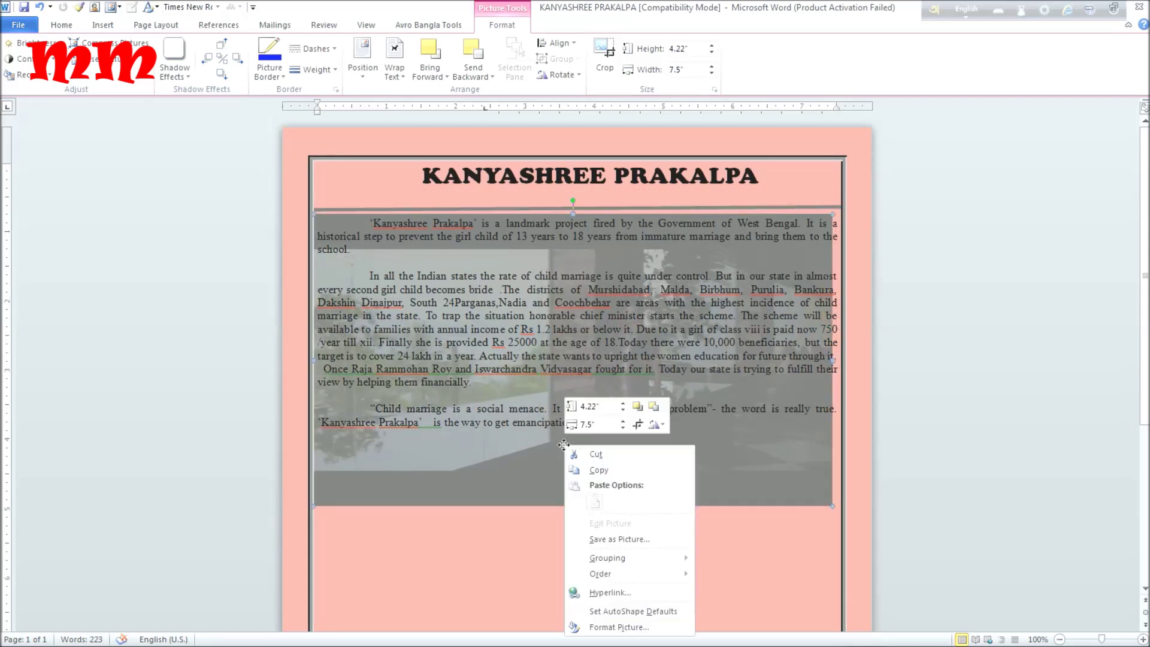
Step: Set the photo to Tight wrapping and move it to the bottom of the page
right_click(564, 444)
left_click(401, 77)
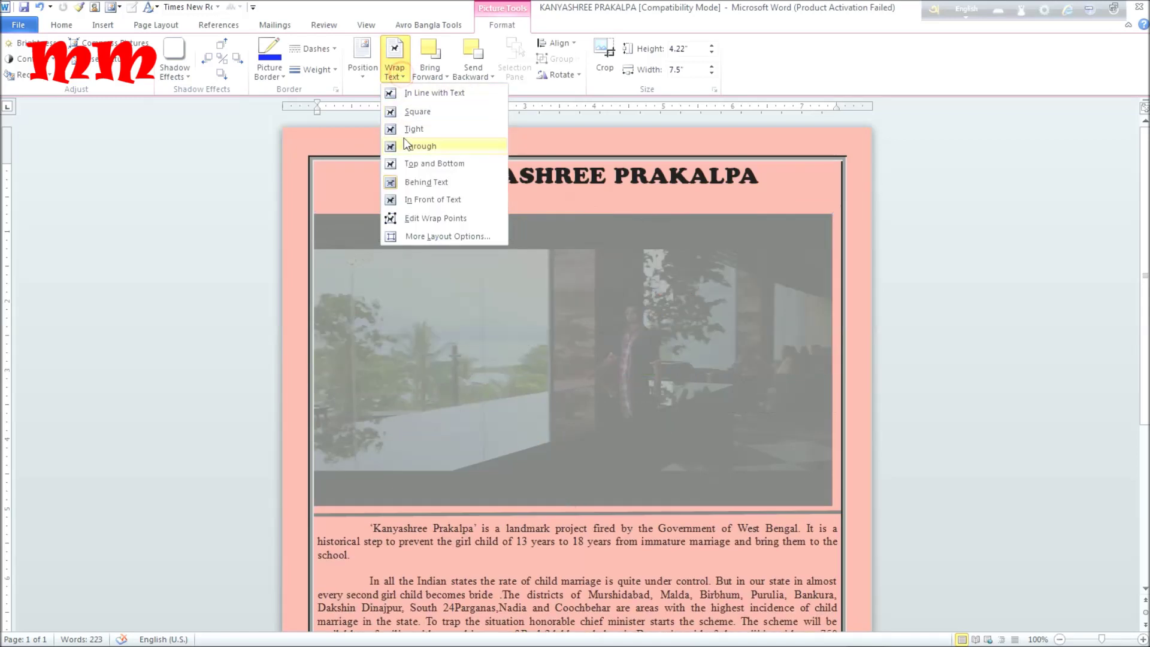
left_click(410, 130)
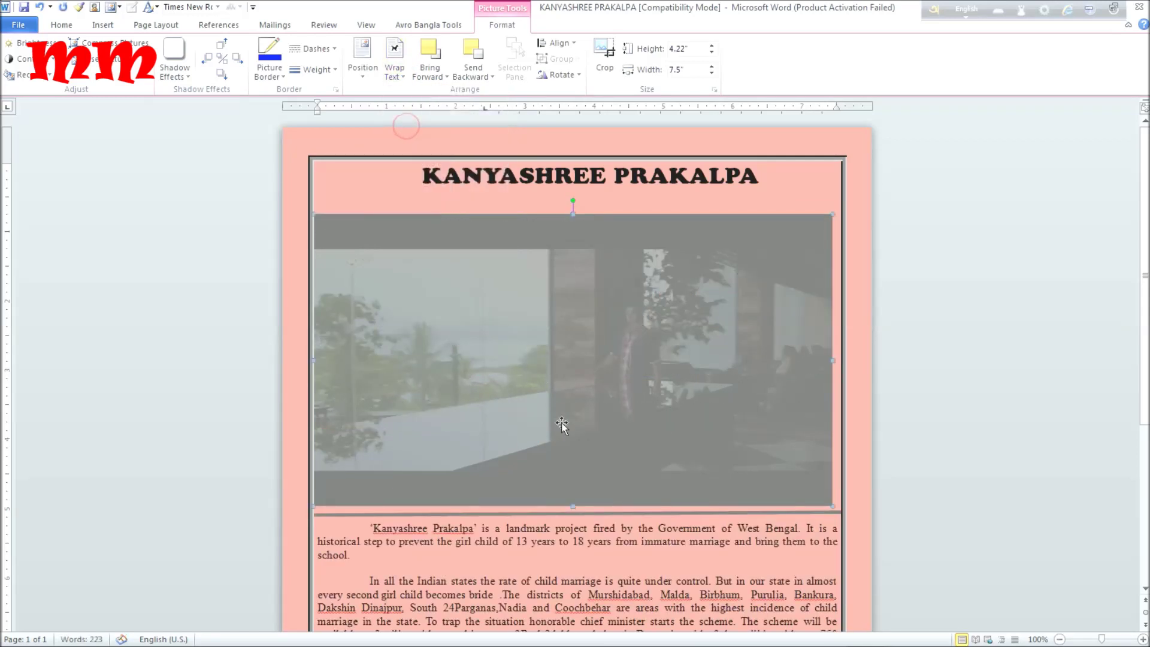
scroll(560, 383, "down", 4)
scroll(559, 383, "down", 4)
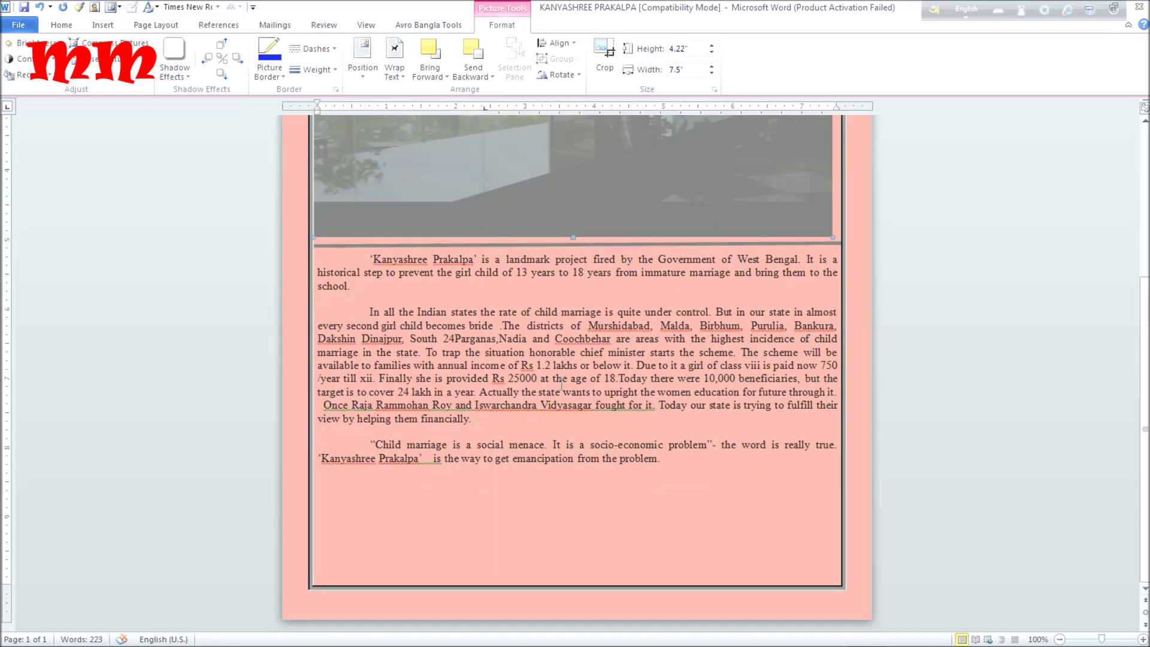
left_click_drag(566, 178, 549, 416)
scroll(569, 491, "up", 6)
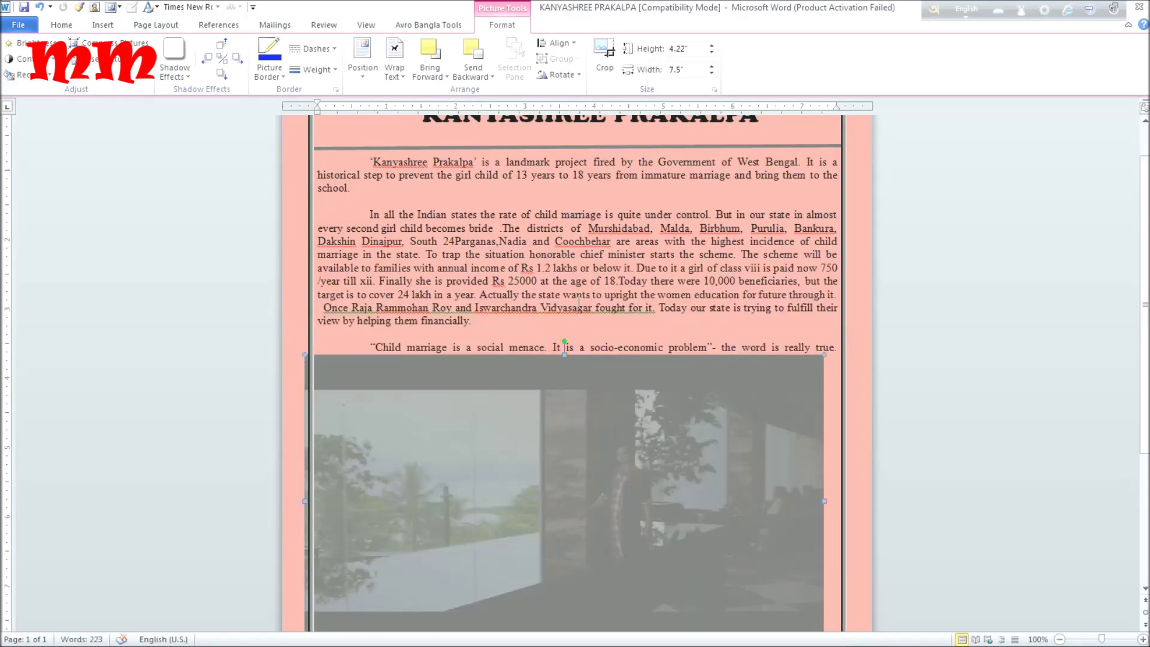
Step: Switch the photo to Behind Text and place it behind the essay paragraphs
left_click(408, 80)
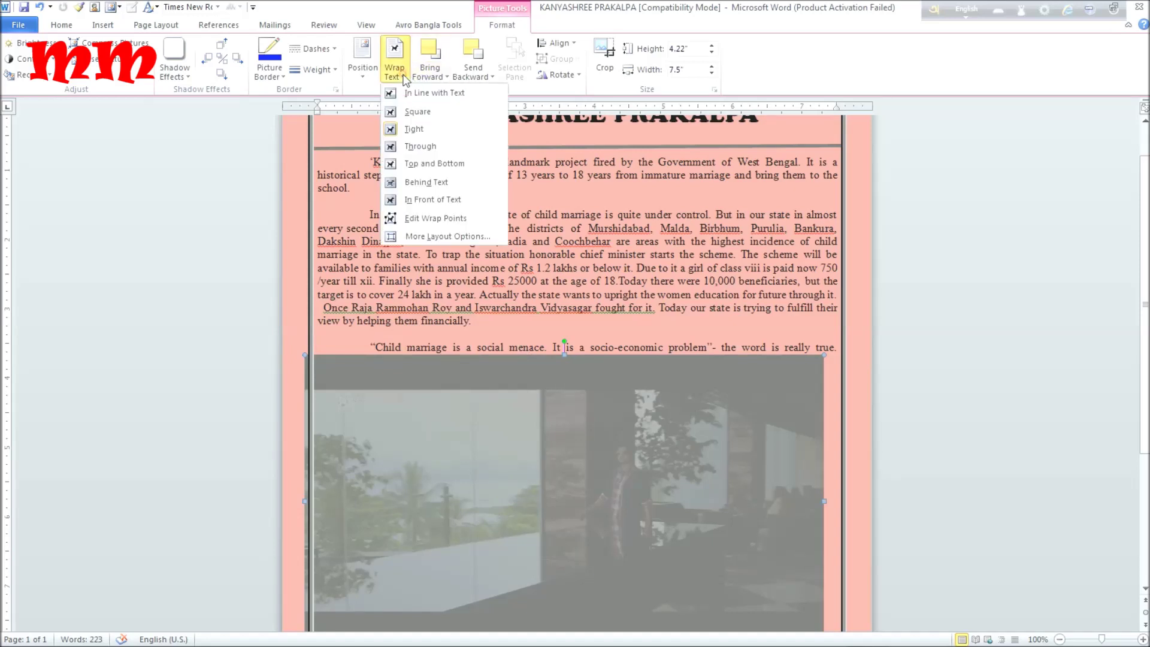
left_click(405, 187)
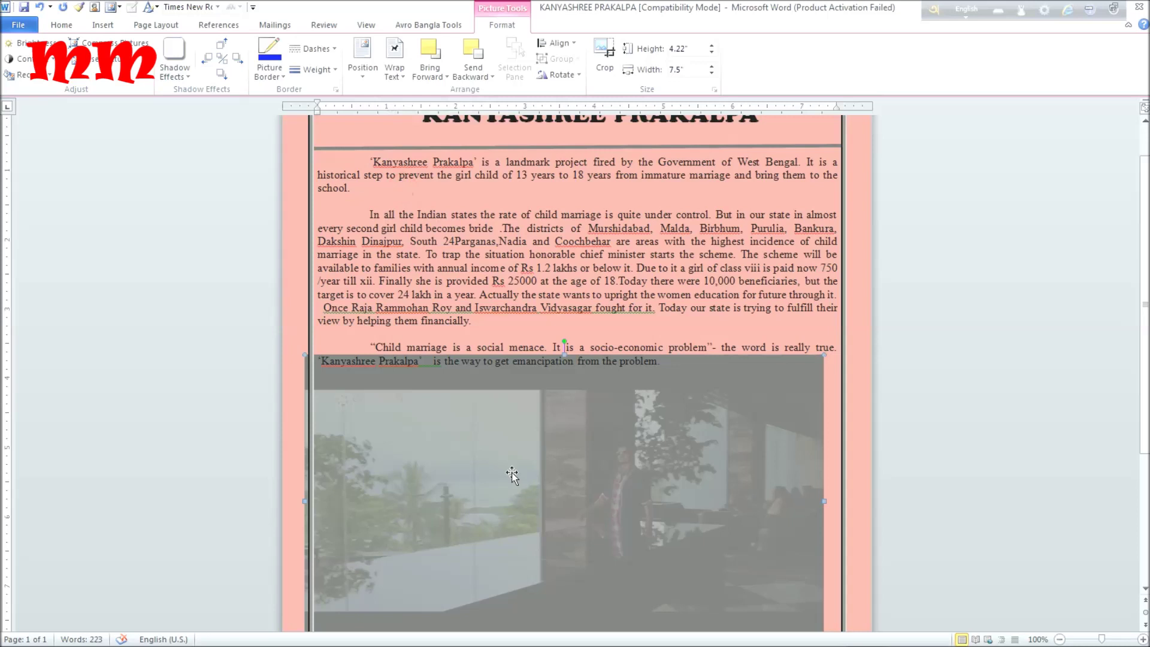
left_click_drag(537, 446, 553, 339)
scroll(558, 263, "up", 2)
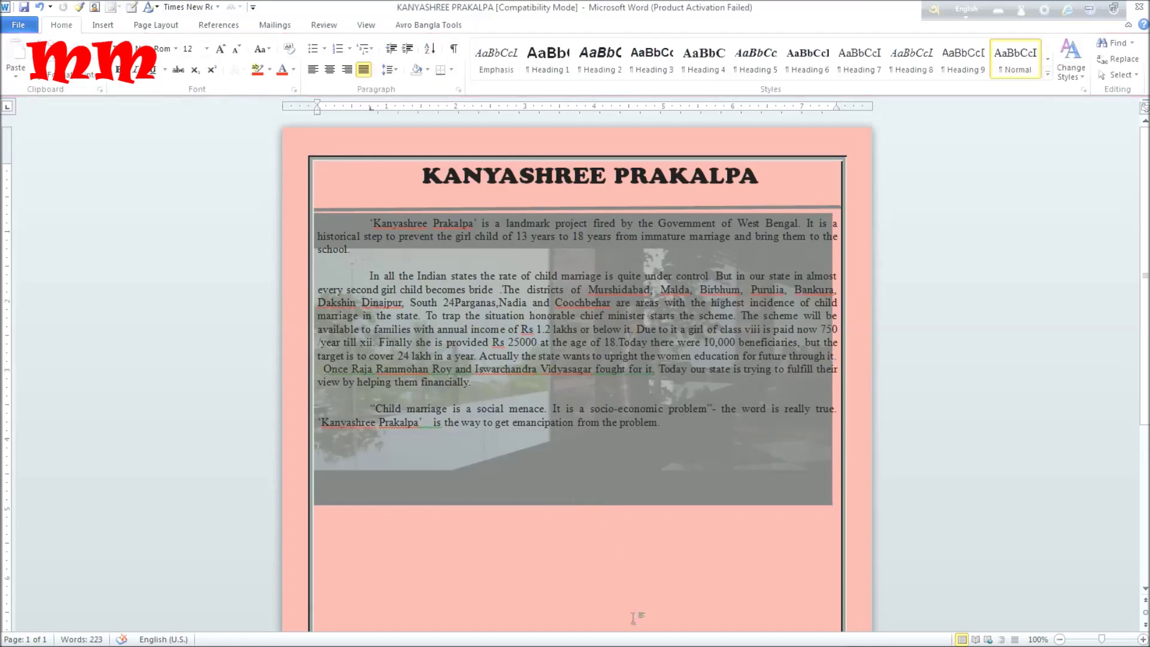
left_click_drag(556, 430, 557, 429)
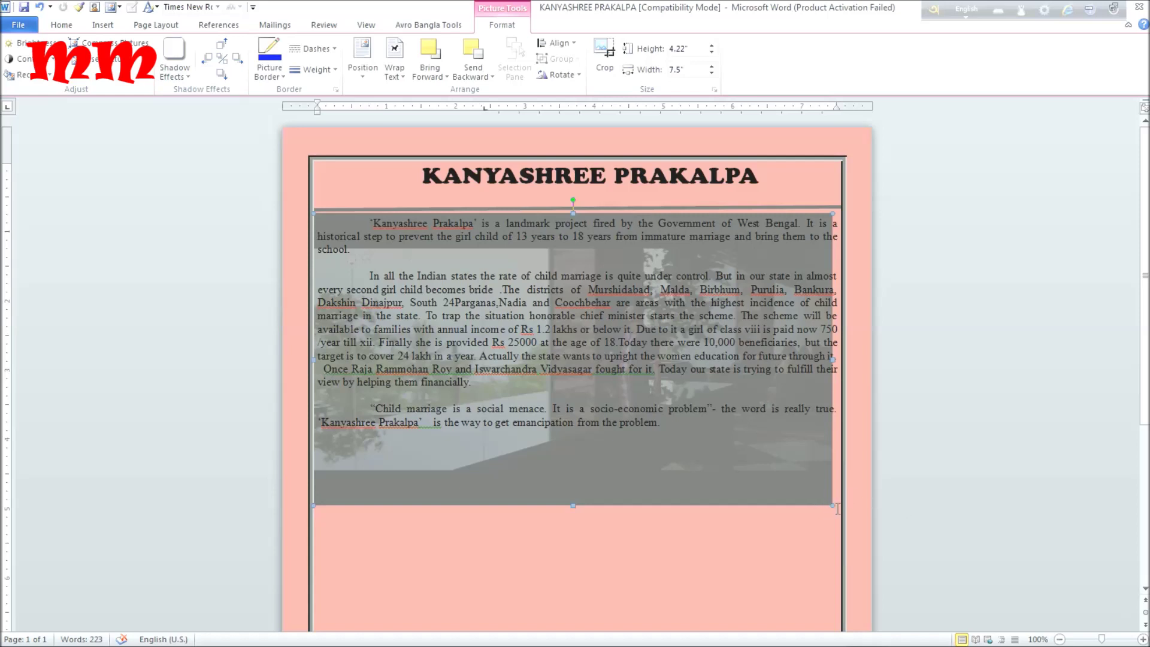
Step: Enlarge the photo to 4.31" by 7.66" across the border and nudge it into place
mouse_move(831, 502)
left_mouse_down()
mouse_move(847, 501)
mouse_move(839, 506)
left_mouse_up()
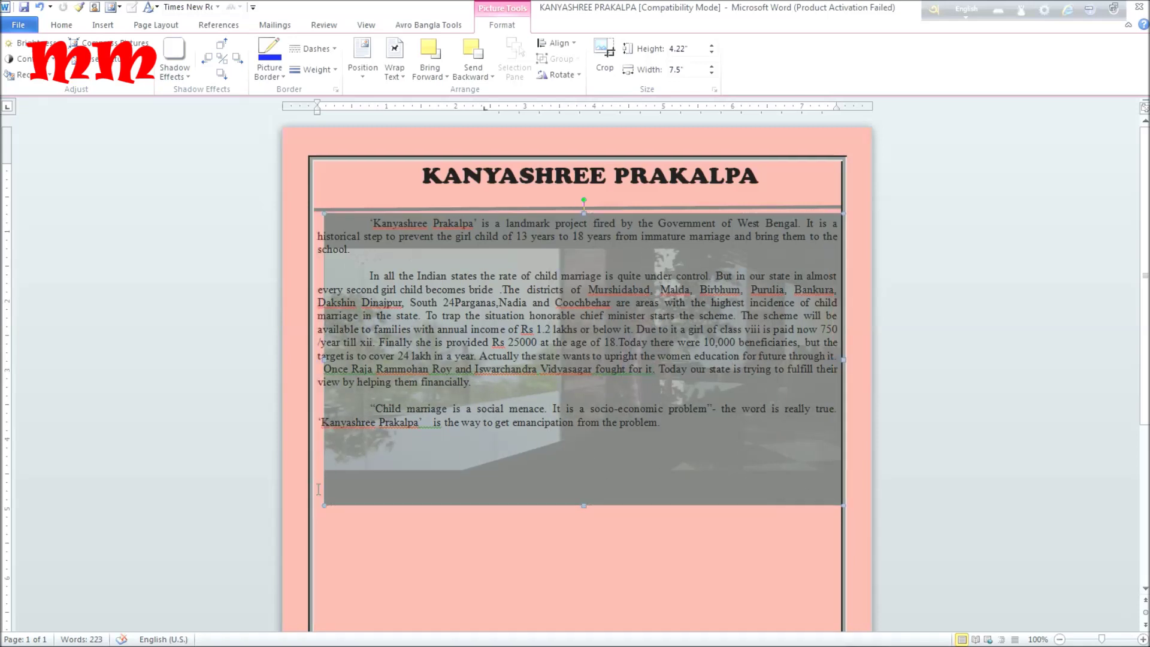
left_click_drag(324, 505, 312, 503)
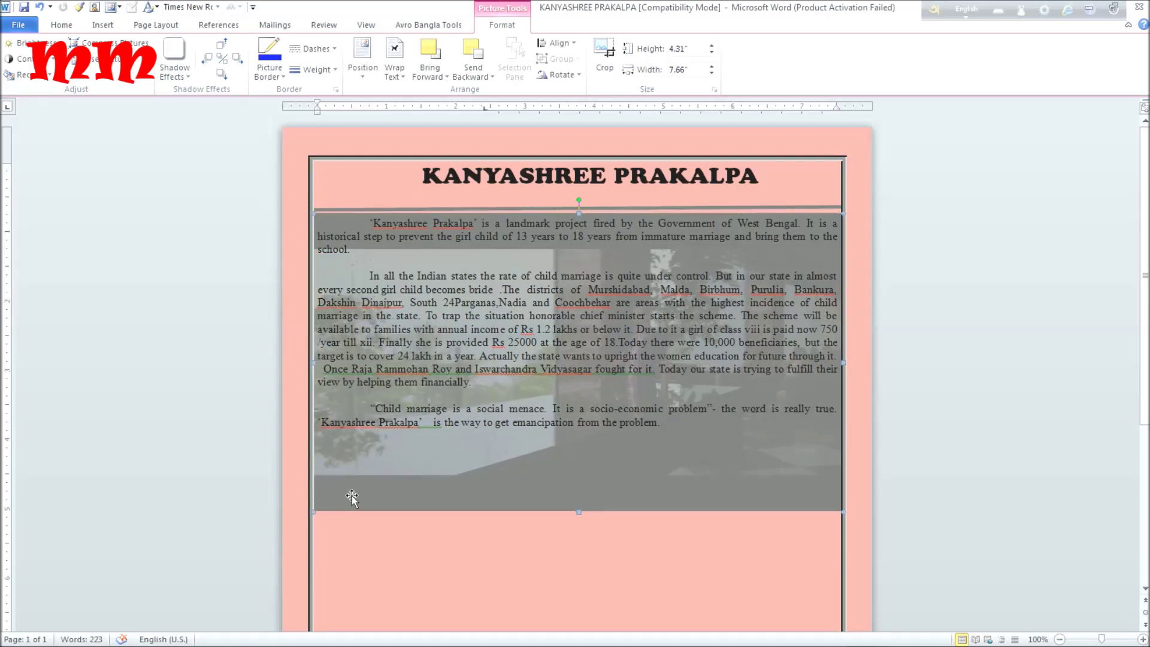
left_click(505, 449)
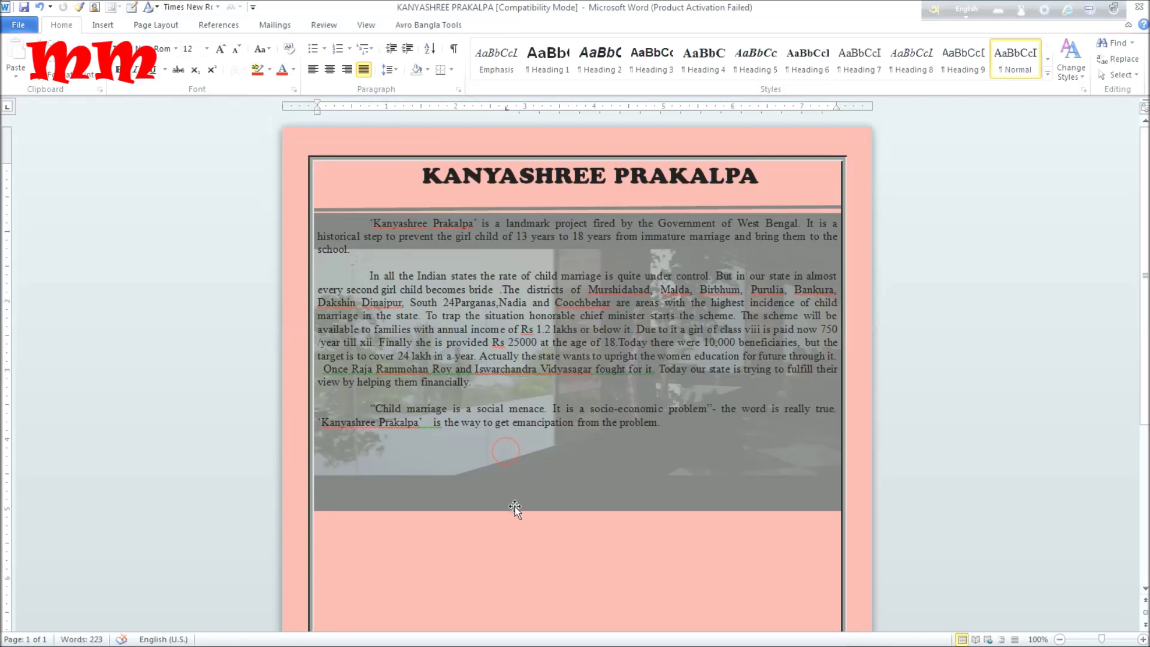
left_click(536, 465)
left_click_drag(535, 463, 532, 460)
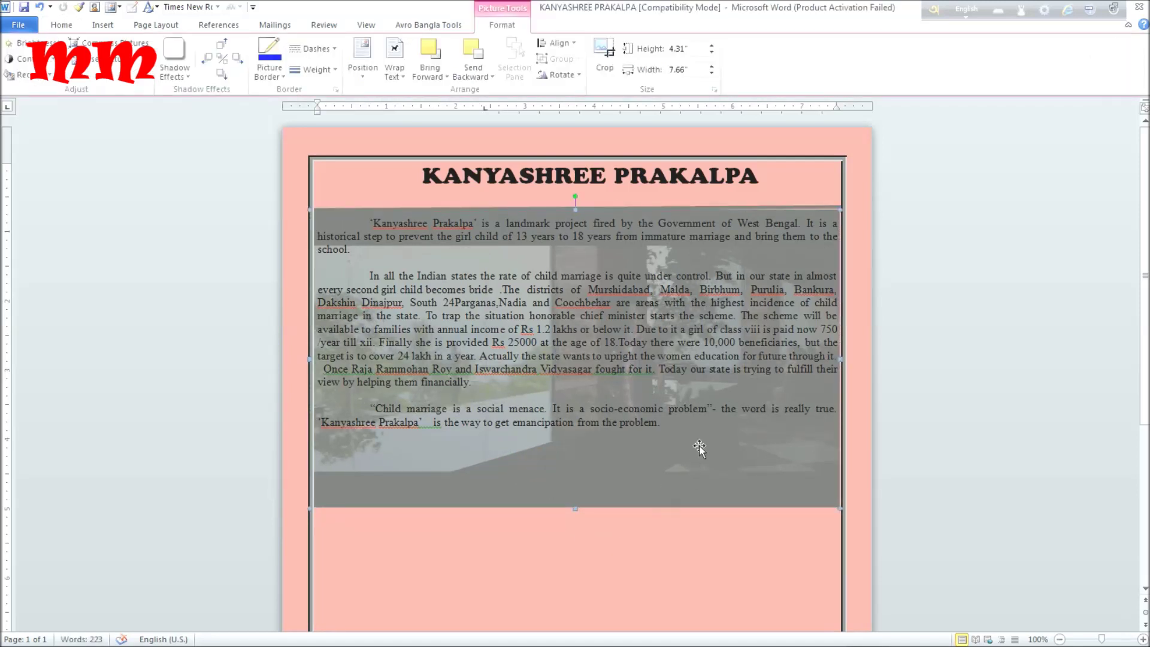
key("ctrl+z")
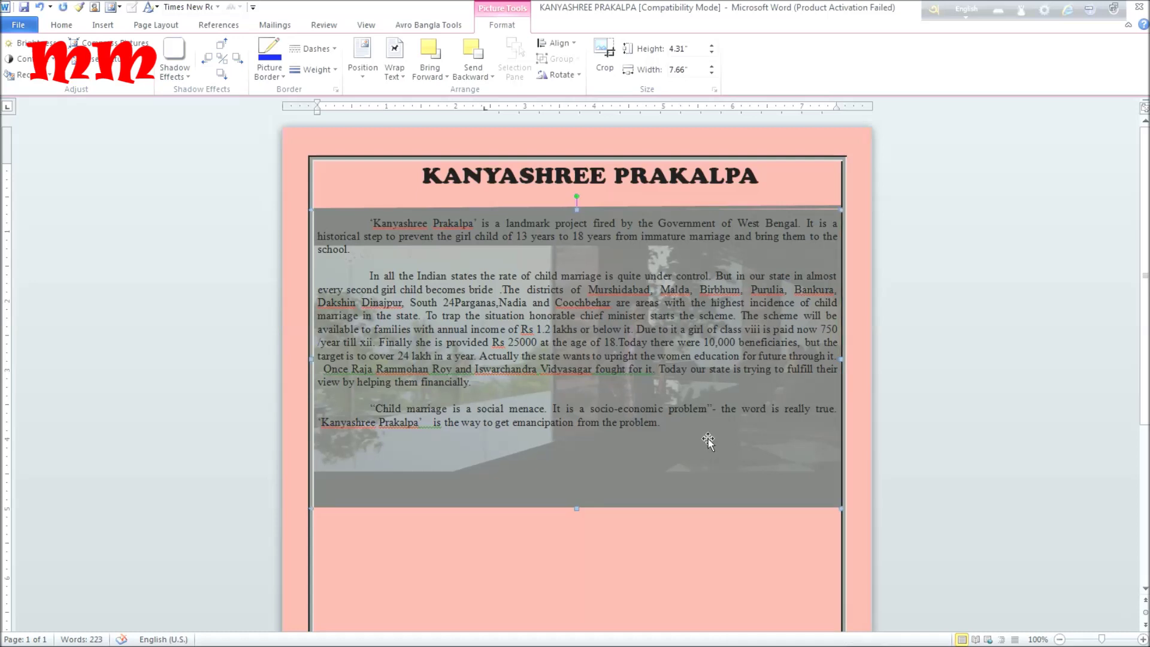
key("ctrl+Up")
key("ctrl+Up")
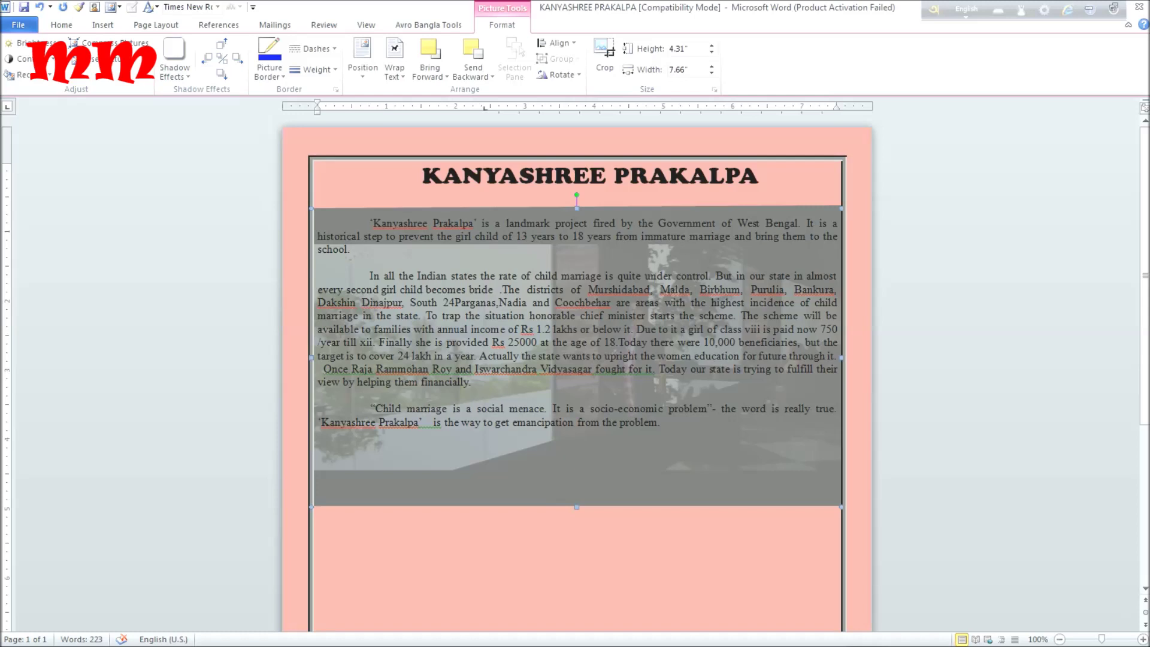
key("ctrl+Left")
key("ctrl+Left")
key("ctrl+Left")
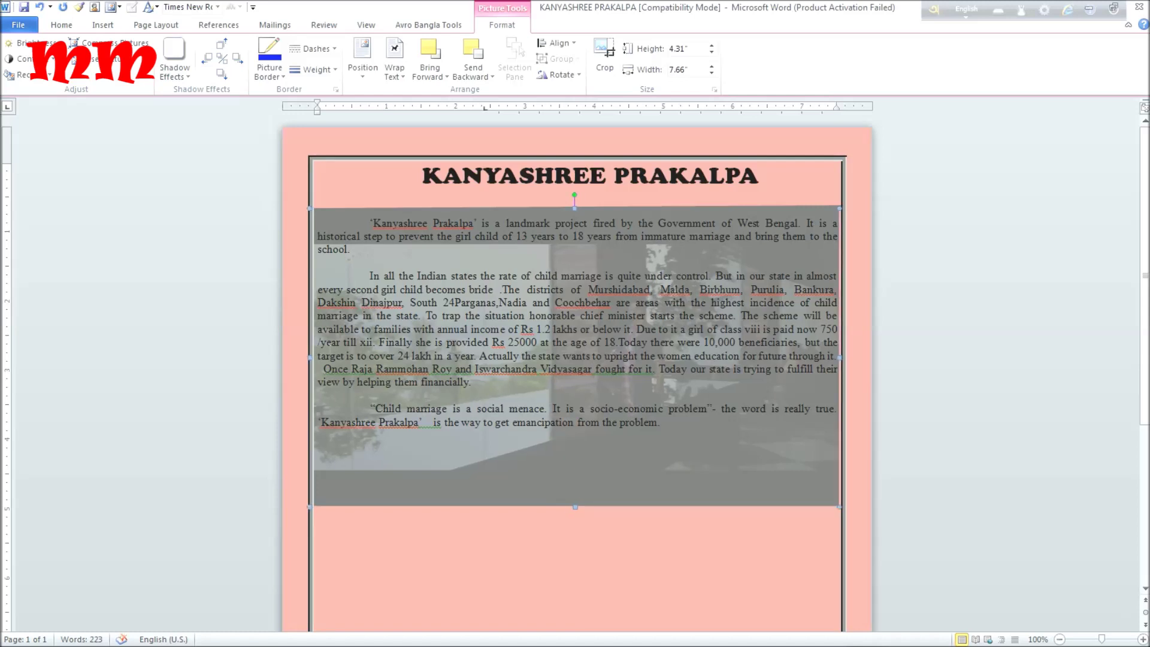
key("ctrl+Right")
key("ctrl+Right")
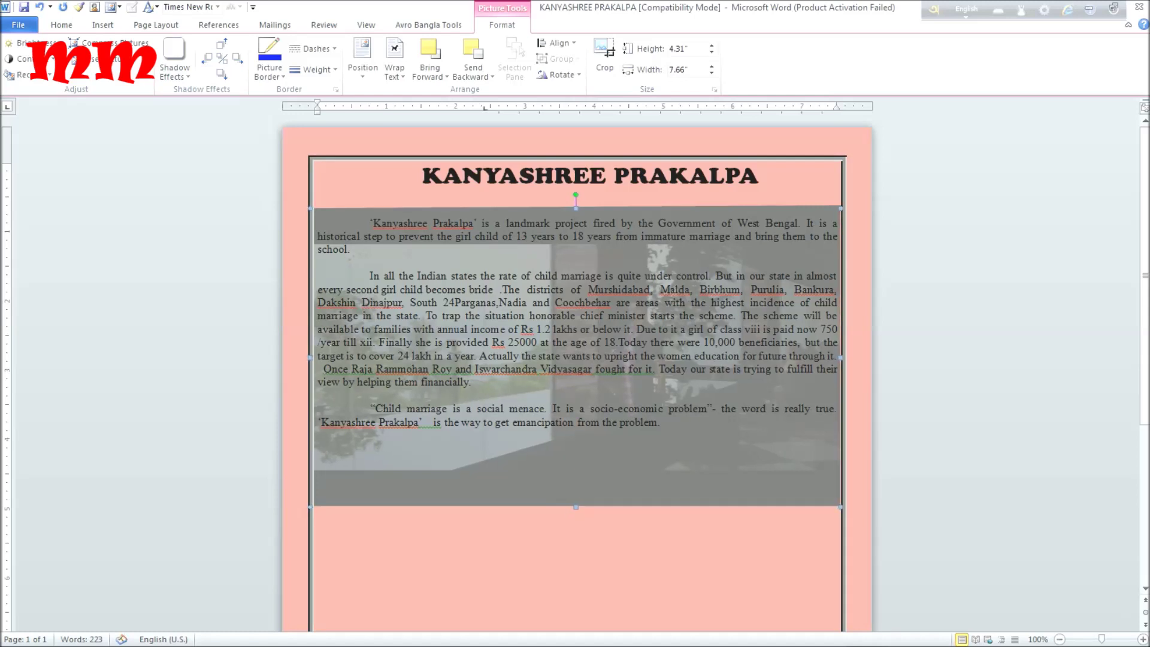
key("ctrl+Right")
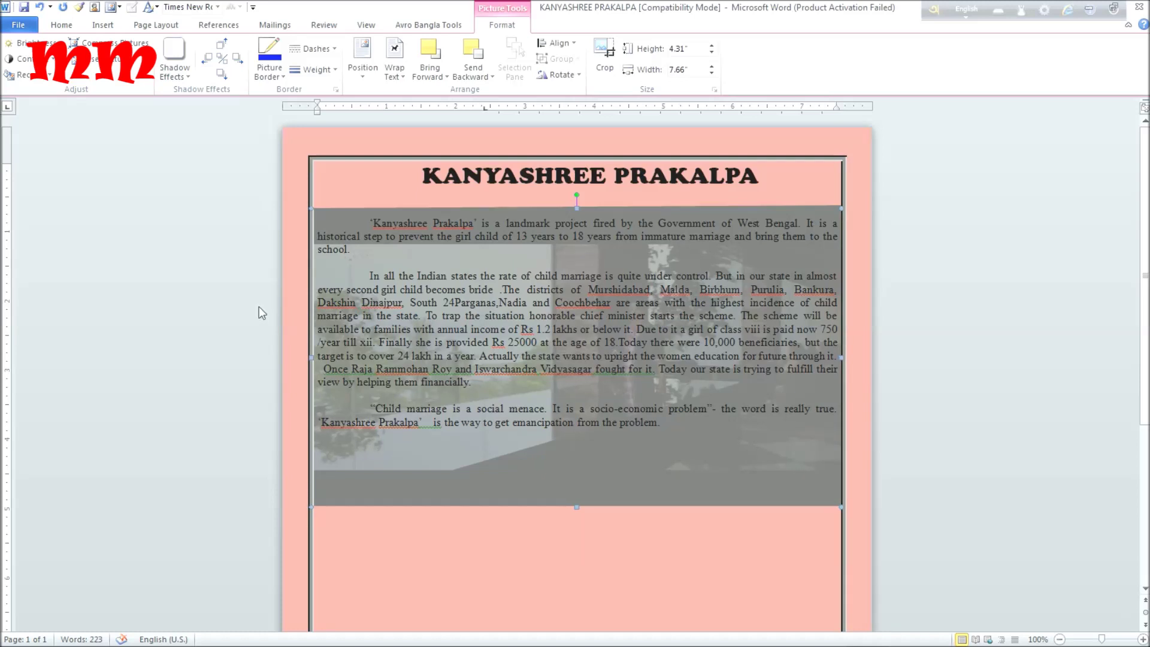
left_click(631, 523)
Step: Select all three essay paragraphs and bring up the Page Layout indent settings
scroll(581, 296, "down", 3)
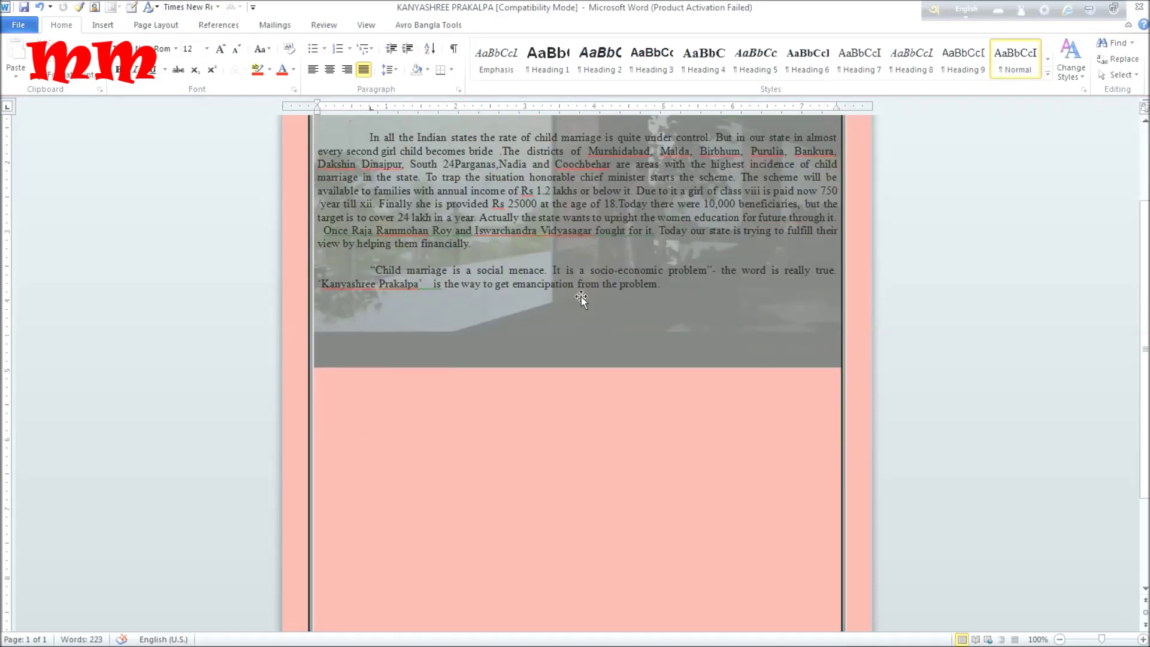
scroll(578, 298, "down", 3)
scroll(577, 299, "up", 6)
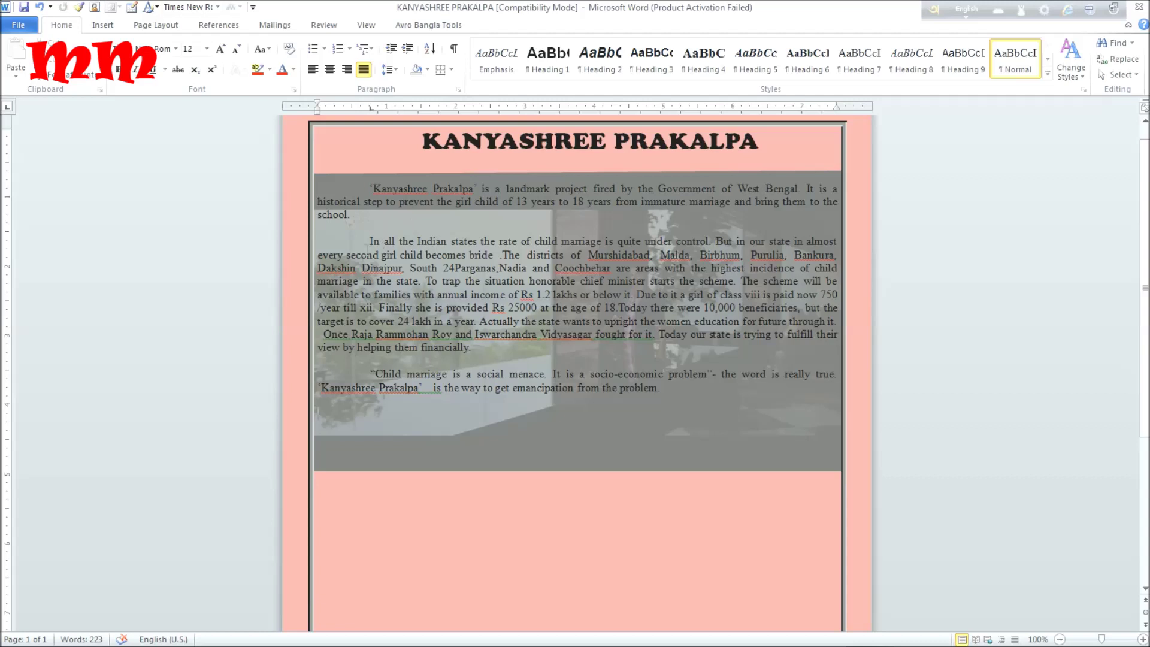
left_click_drag(368, 241, 620, 256)
left_click_drag(372, 187, 705, 380)
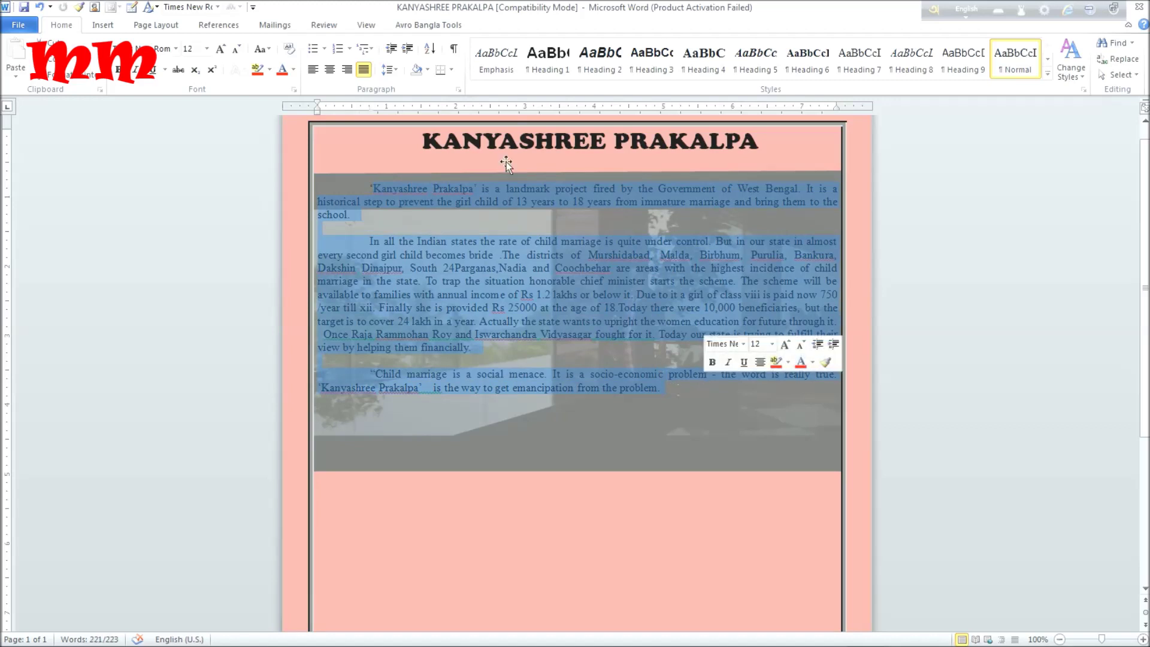
left_click(167, 30)
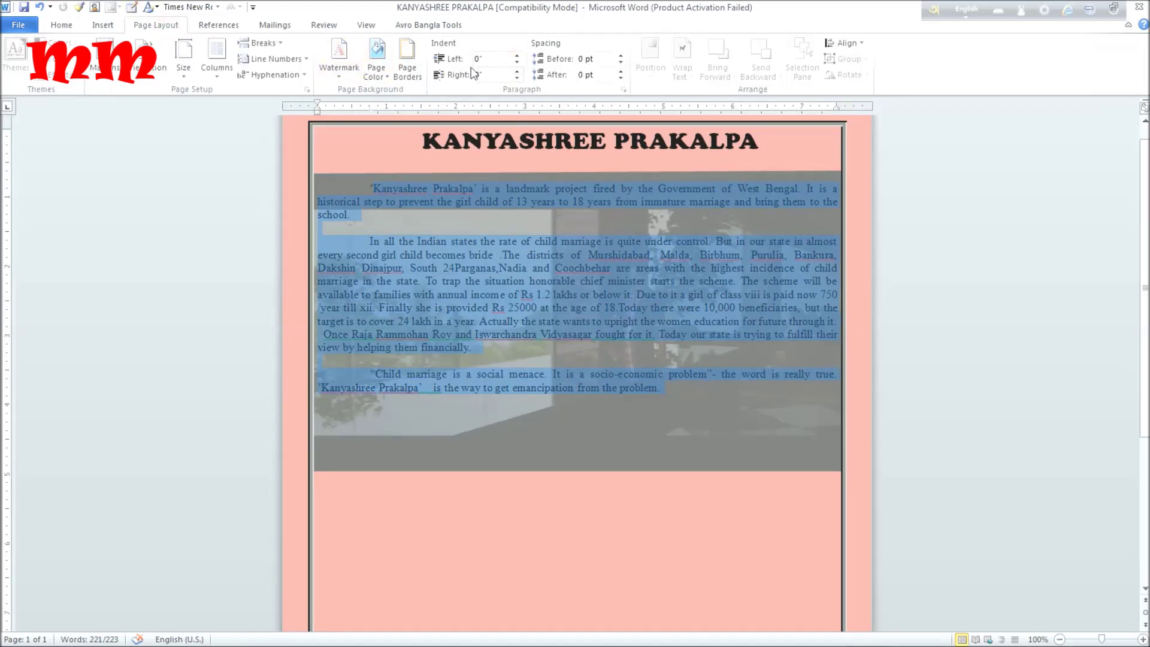
Step: Adjust the paragraphs' right indent, settling at 0.8 inch inside the page border
left_click(516, 79)
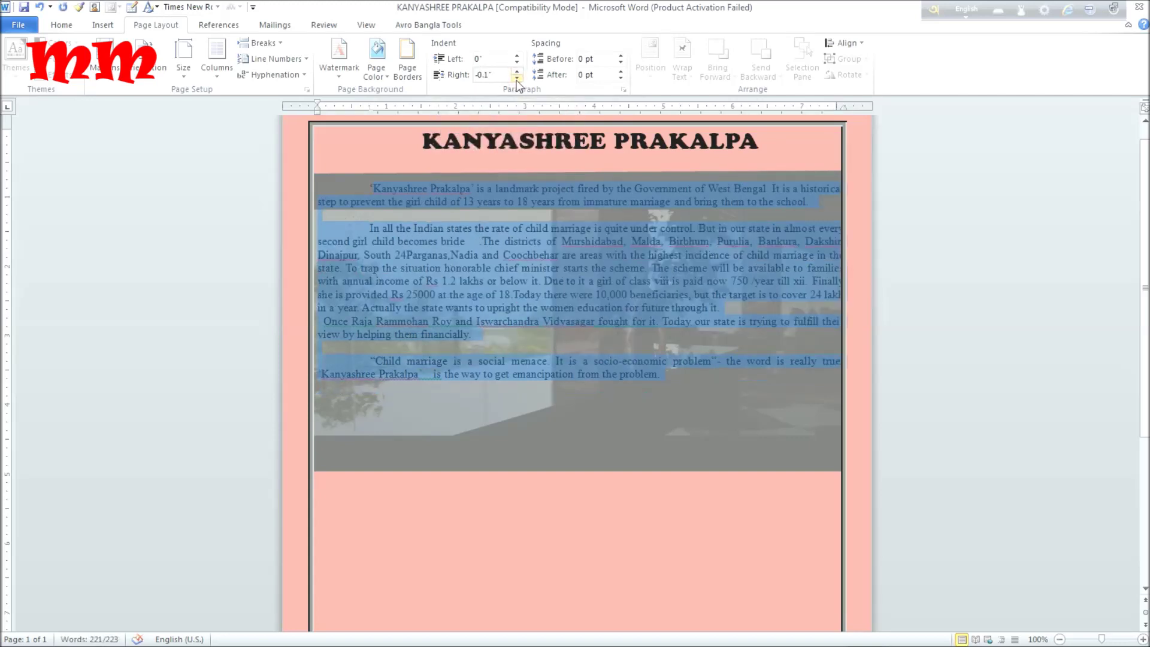
left_click(516, 78)
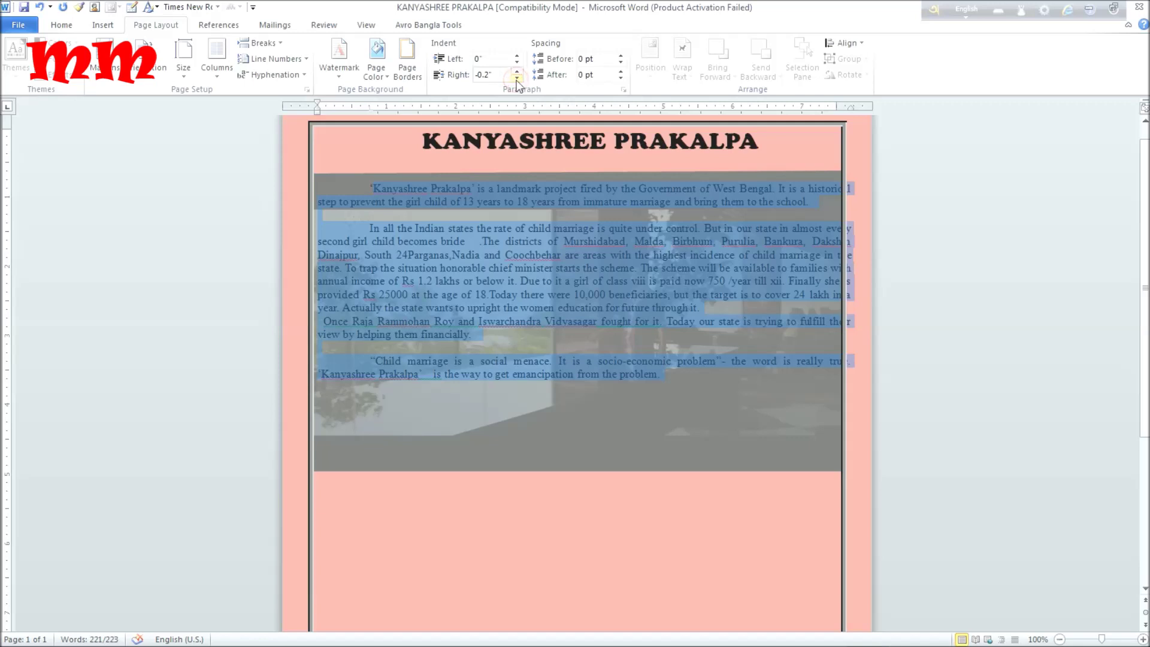
left_click(516, 79)
left_click(516, 79)
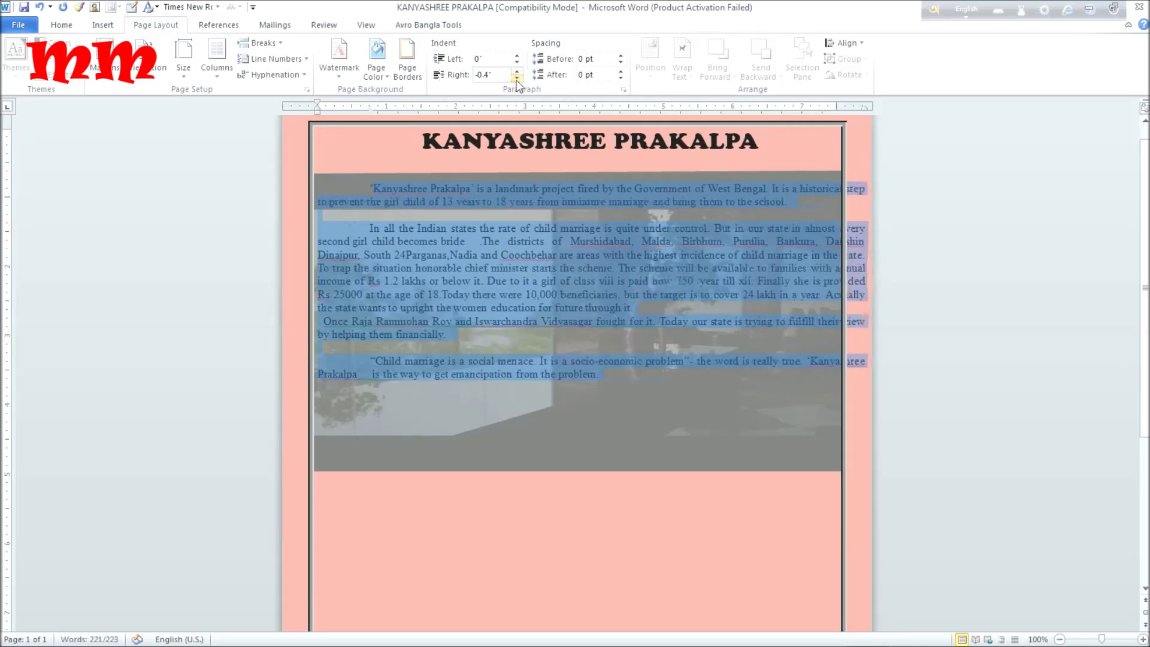
left_click(516, 79)
left_click(517, 78)
left_click(516, 79)
left_click(517, 79)
left_click(516, 79)
left_click(517, 78)
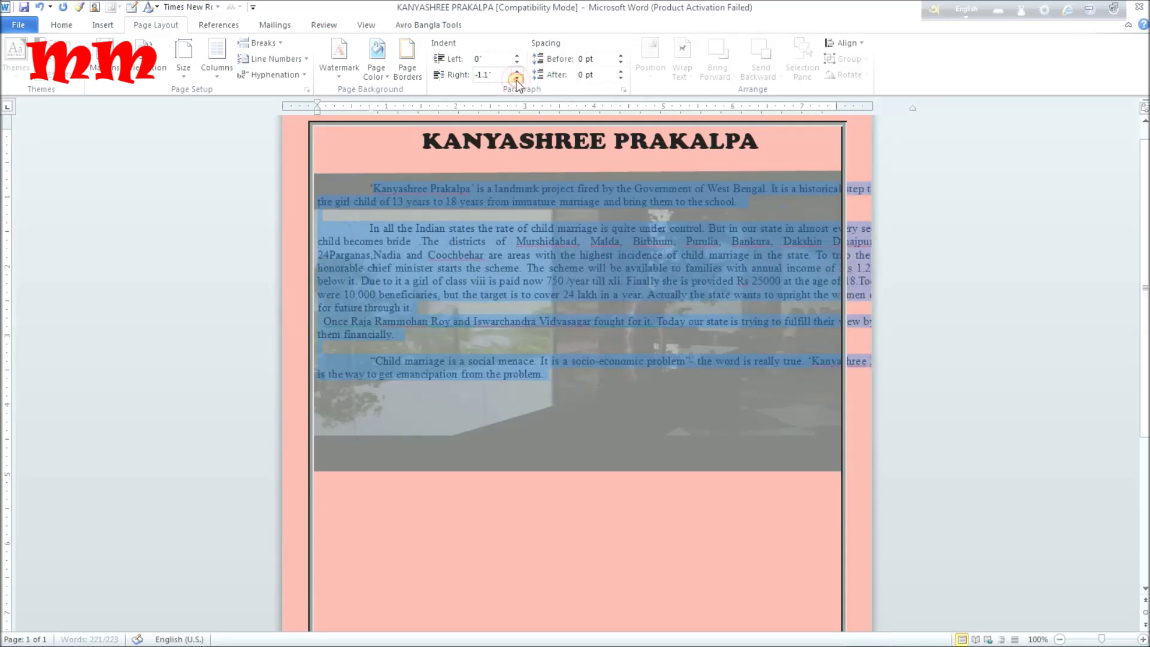
left_click(516, 78)
left_click(516, 71)
left_click(517, 71)
left_click(517, 71)
left_click(517, 70)
left_click(516, 71)
left_click(516, 71)
left_click(517, 71)
left_click(517, 70)
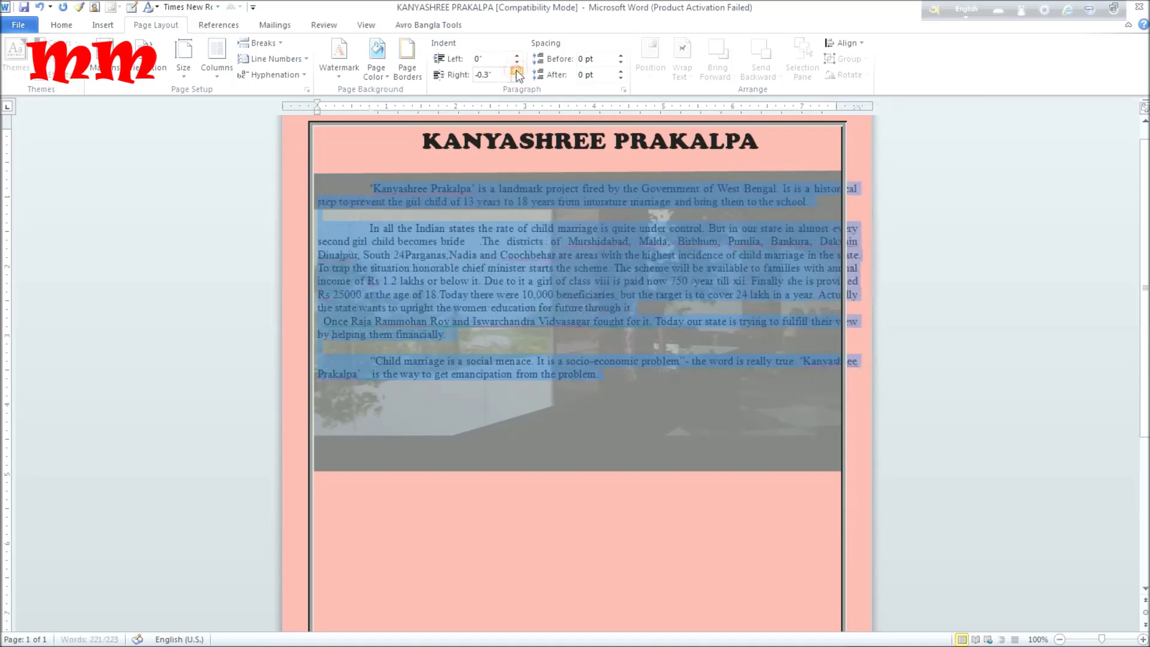
left_click(516, 71)
left_click(517, 71)
left_click(517, 70)
left_click(516, 70)
left_click(516, 70)
left_click(516, 71)
left_click(517, 70)
left_click(516, 71)
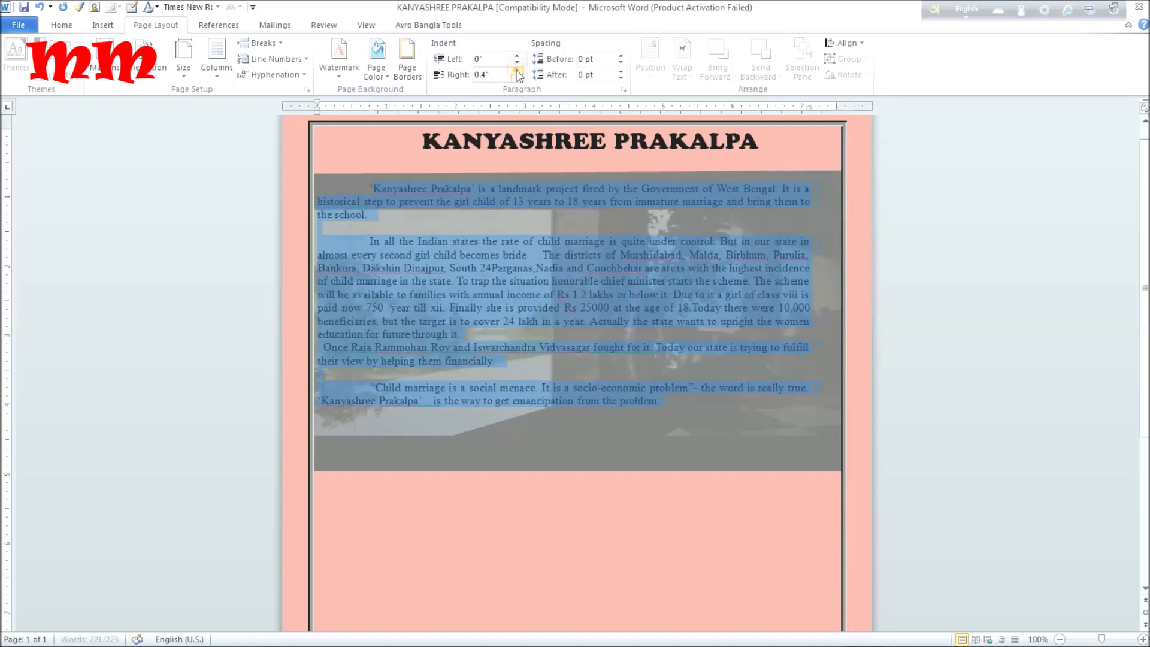
left_click(516, 71)
left_click(516, 71)
left_click(516, 70)
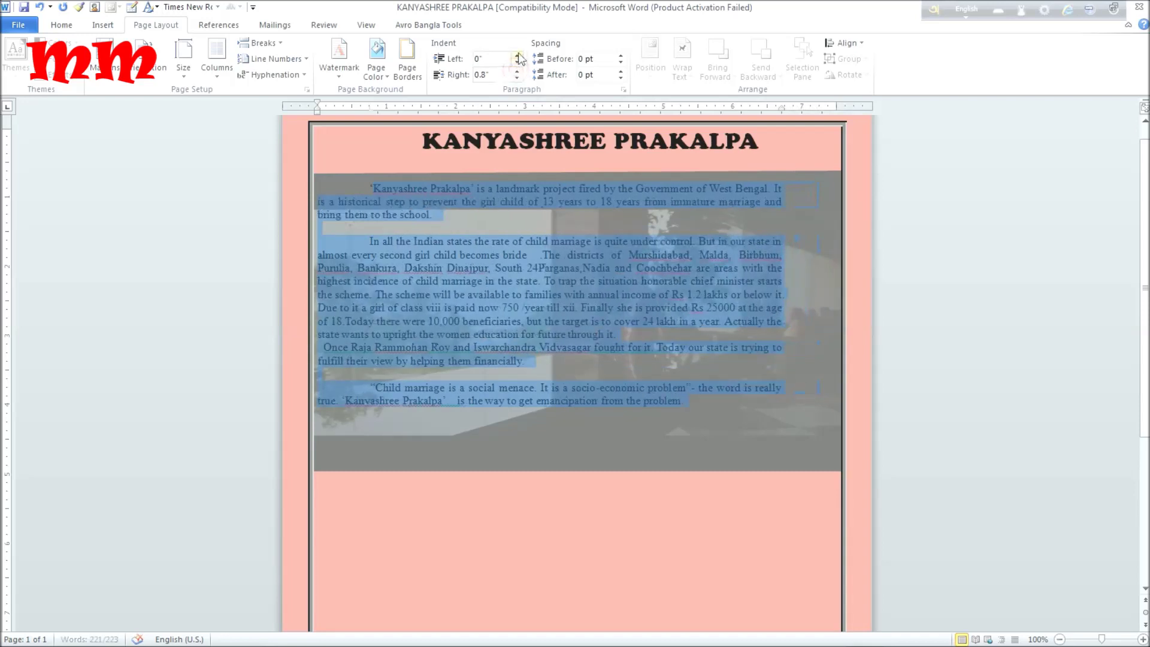
Step: Set the paragraphs' left indent to 0.1 inch and deselect the text
left_click(517, 56)
left_click(517, 55)
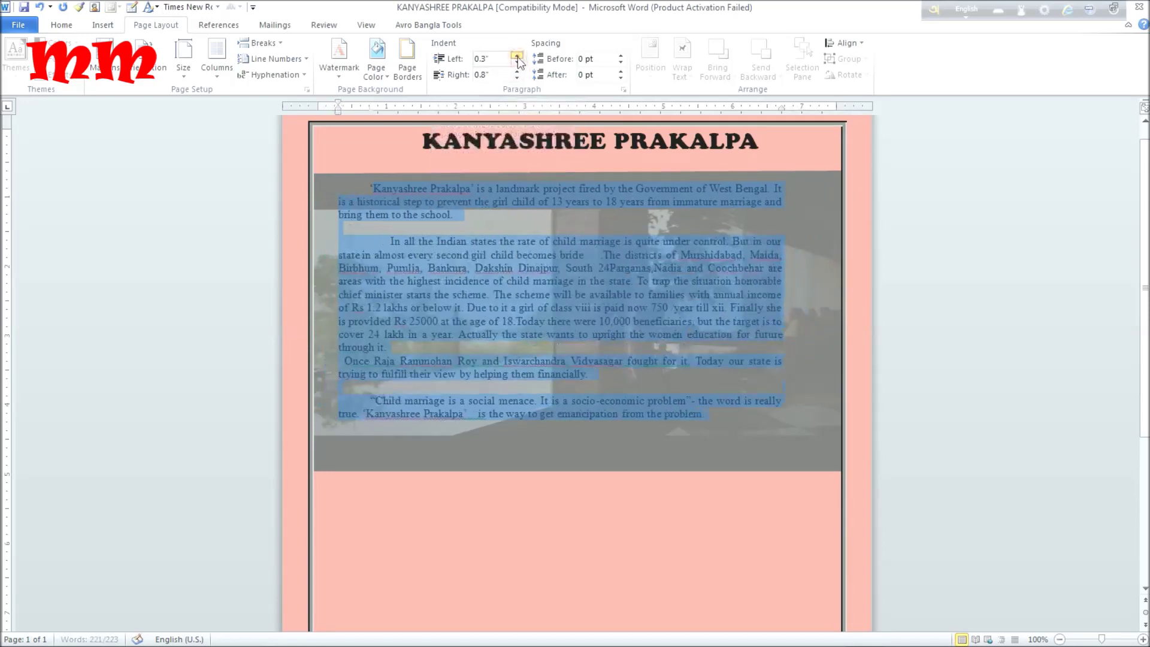
left_click(517, 55)
left_click(517, 55)
left_click(517, 56)
left_click(517, 55)
left_click(517, 55)
left_click(517, 55)
left_click(517, 55)
left_click(517, 55)
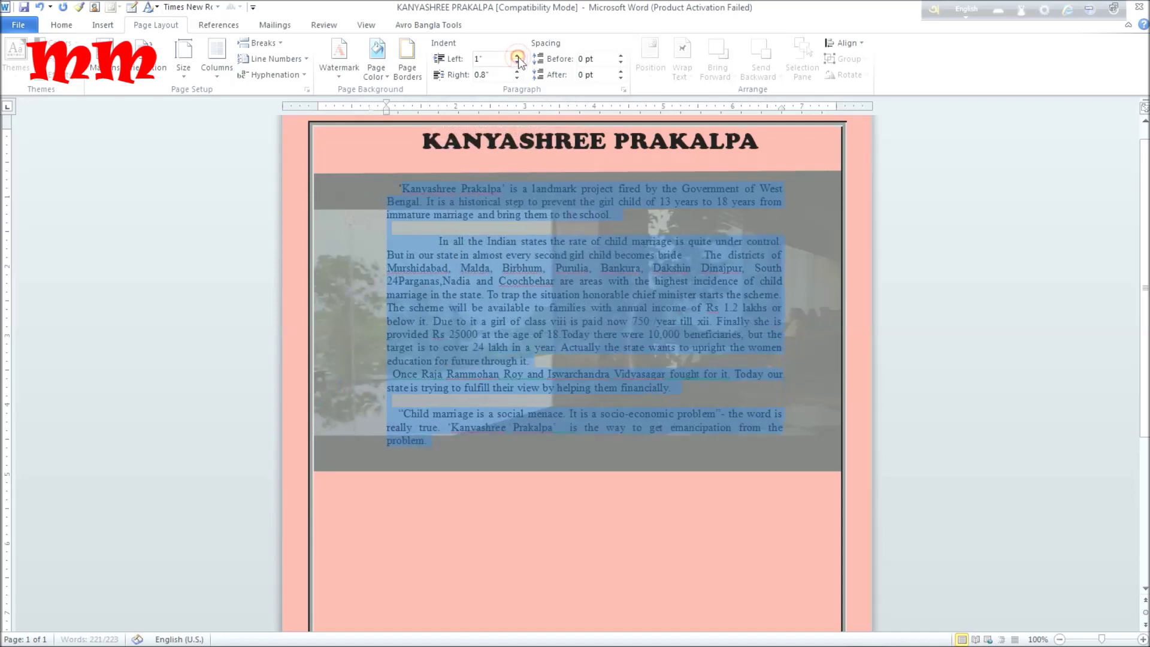
left_click(517, 55)
left_click(517, 55)
left_click(516, 62)
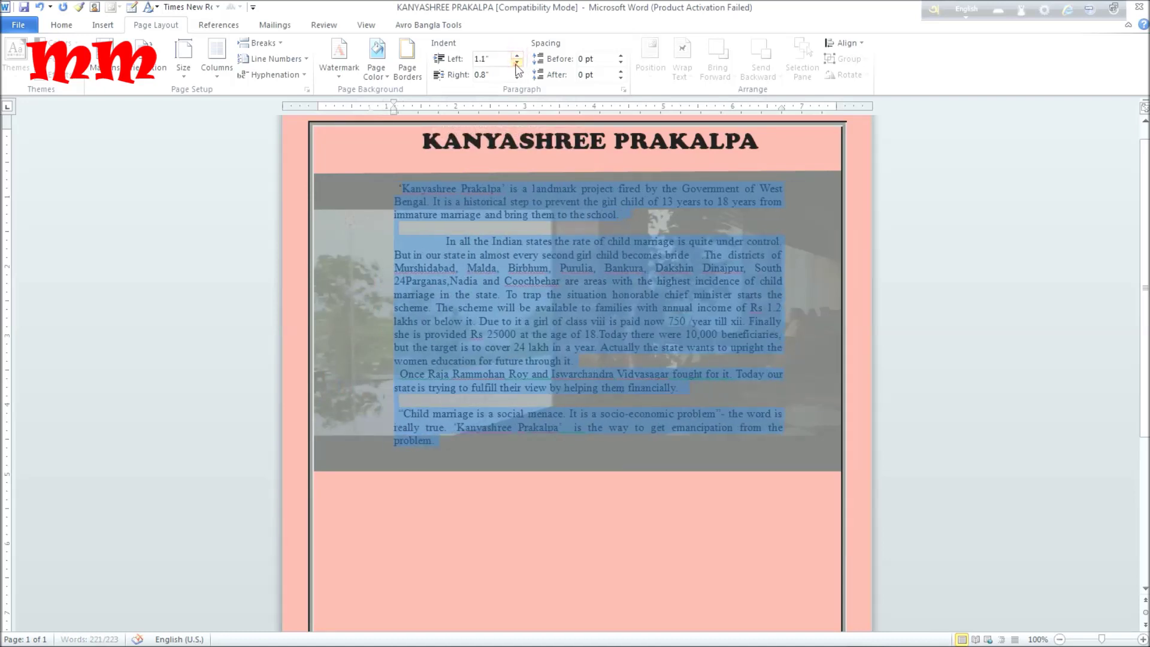
left_click(516, 63)
left_click(517, 62)
left_click(517, 63)
left_click(517, 62)
left_click(517, 62)
left_click(516, 62)
left_click(516, 63)
left_click(516, 62)
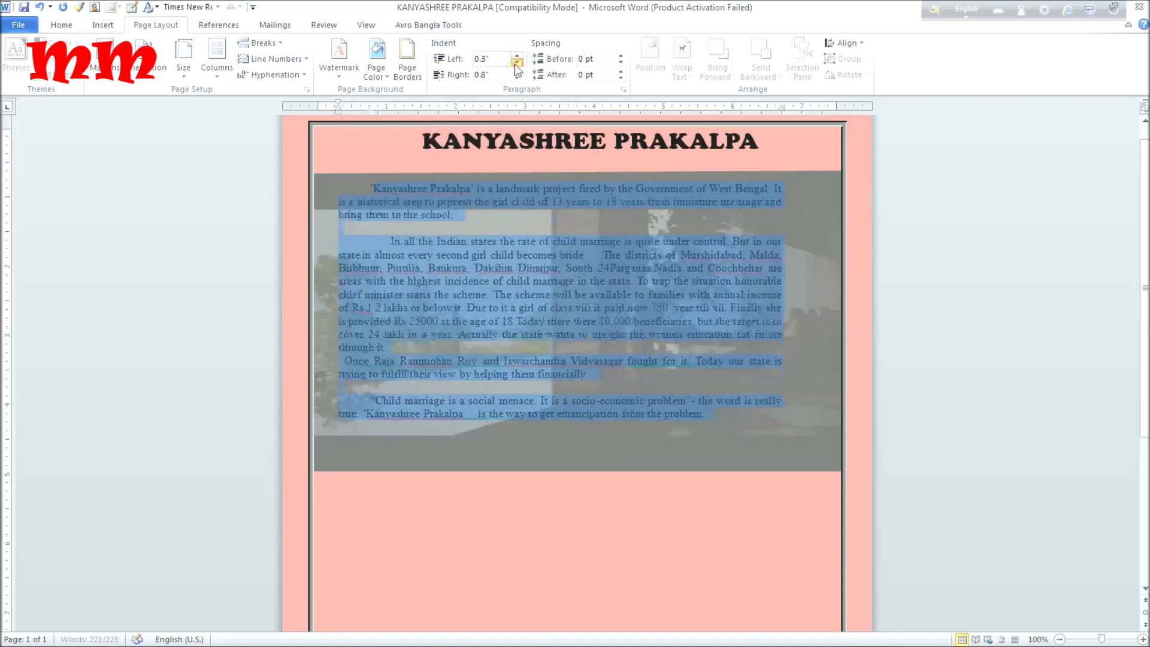
left_click(517, 62)
left_click(516, 62)
left_click(517, 62)
left_click(516, 62)
left_click(516, 62)
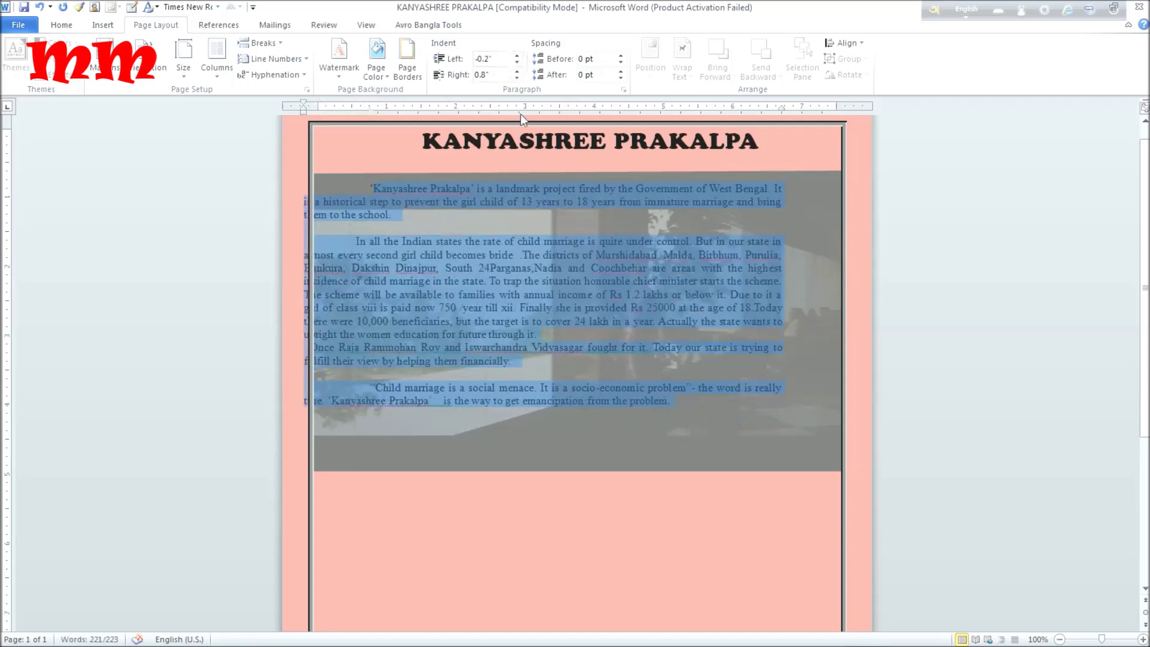
left_click(518, 55)
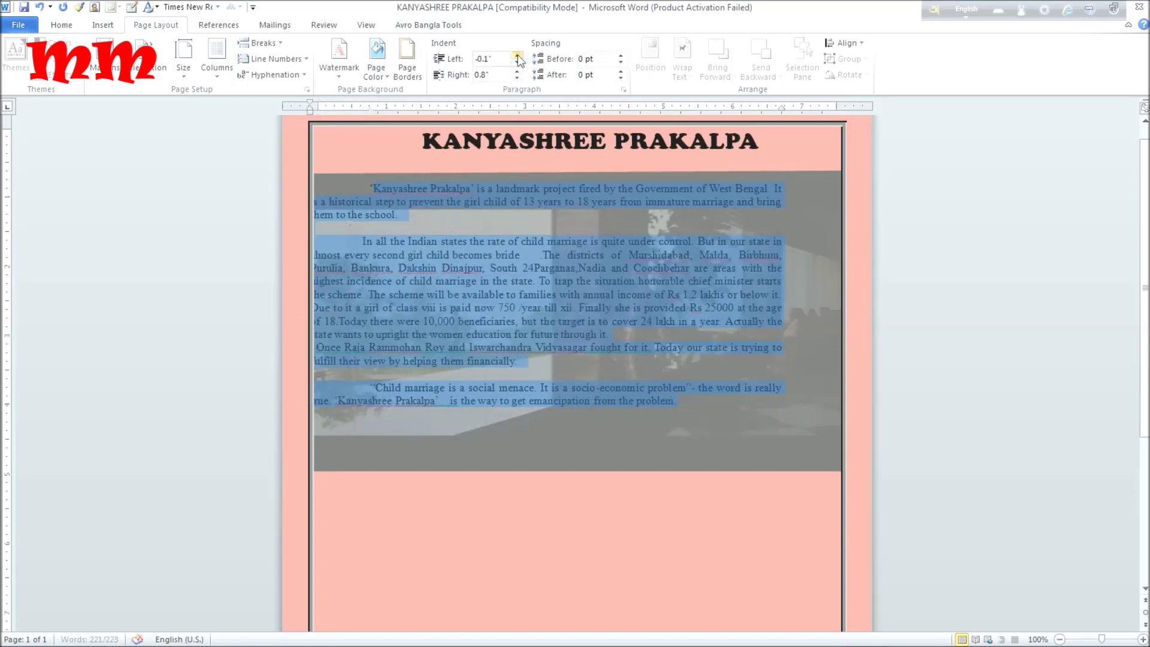
left_click(517, 55)
left_click(518, 55)
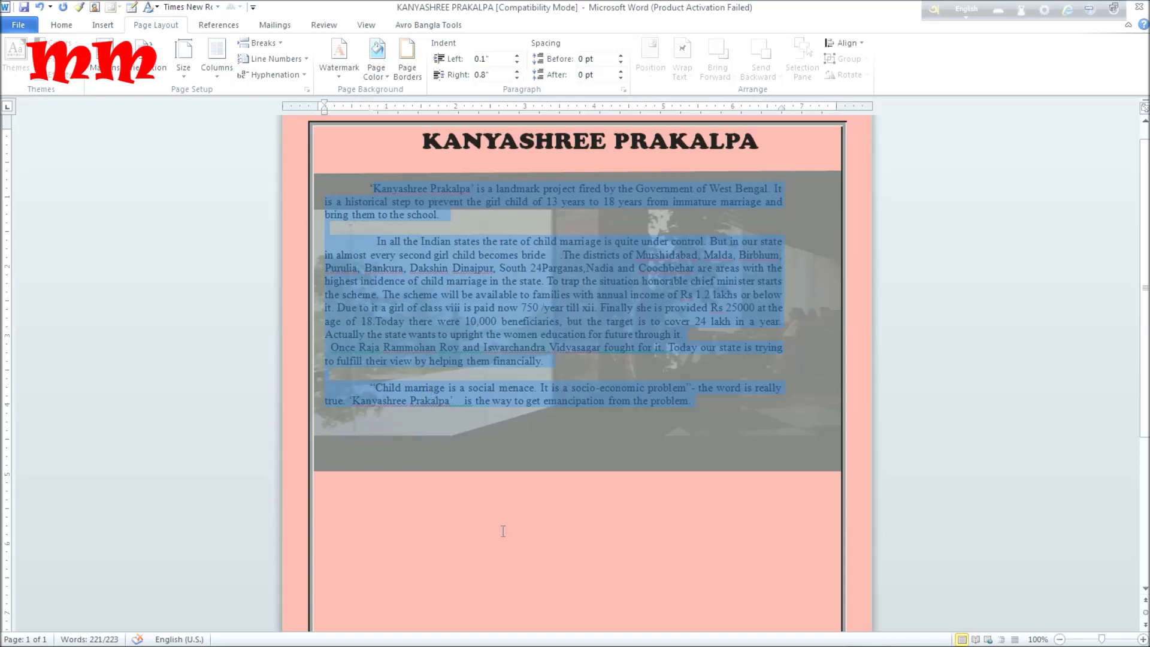
left_click(539, 623)
Step: Open the Printed Watermark dialog through Watermark > Custom Watermark
scroll(553, 513, "up", 1)
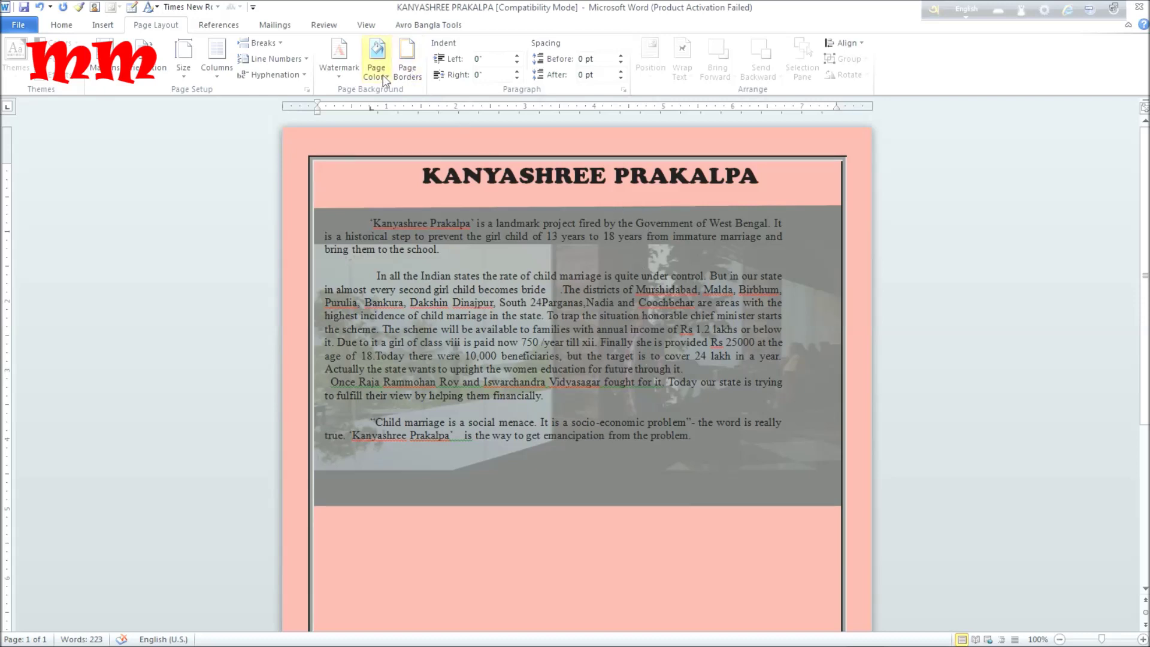
left_click(341, 78)
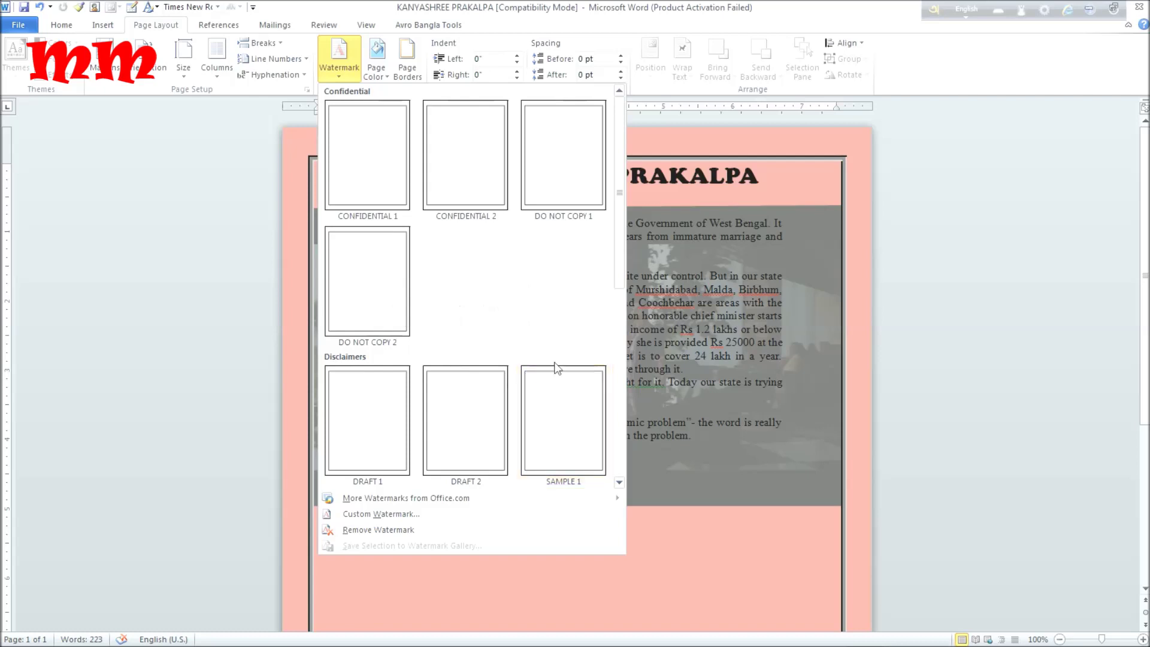
left_click_drag(618, 202, 609, 401)
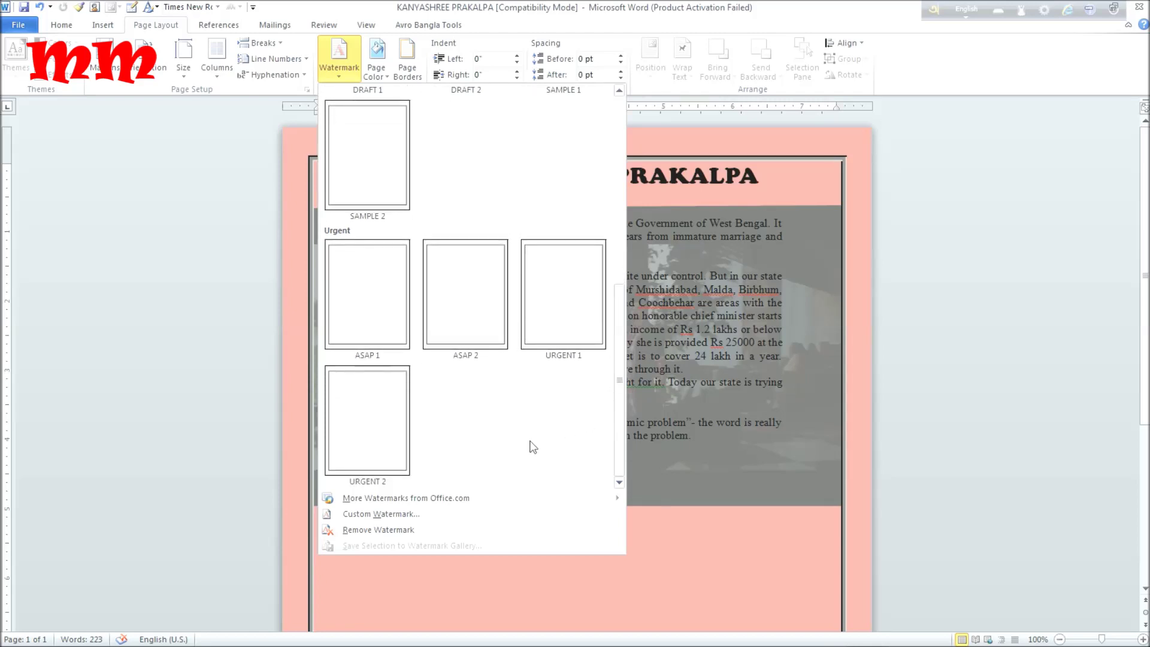
mouse_move(429, 504)
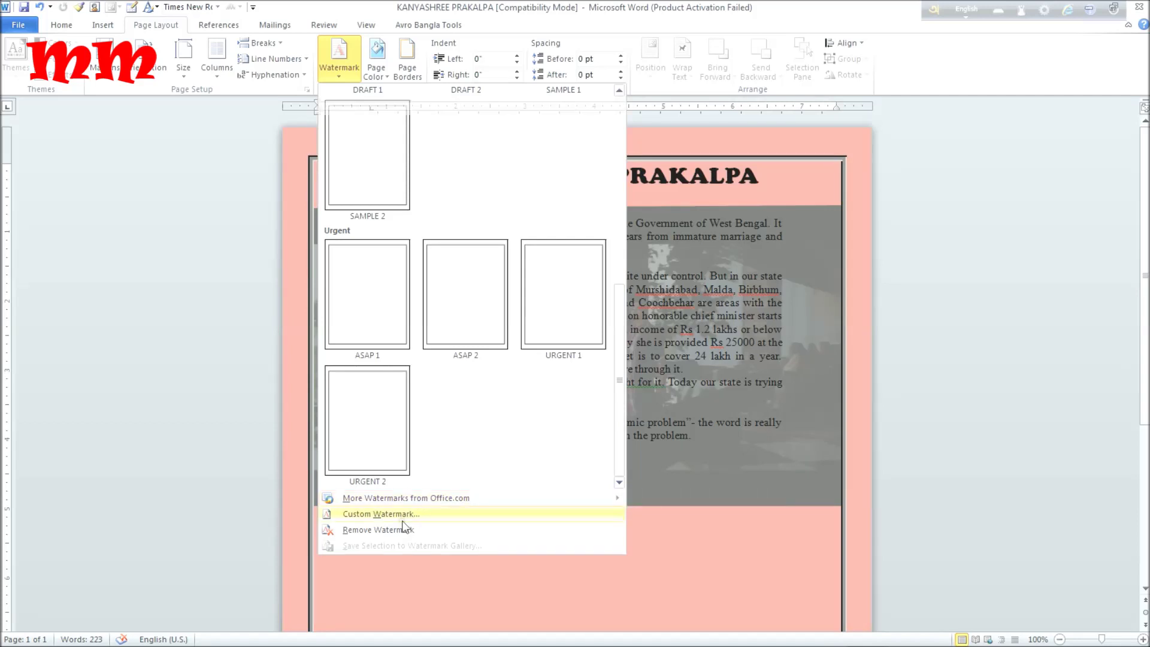
left_click(404, 514)
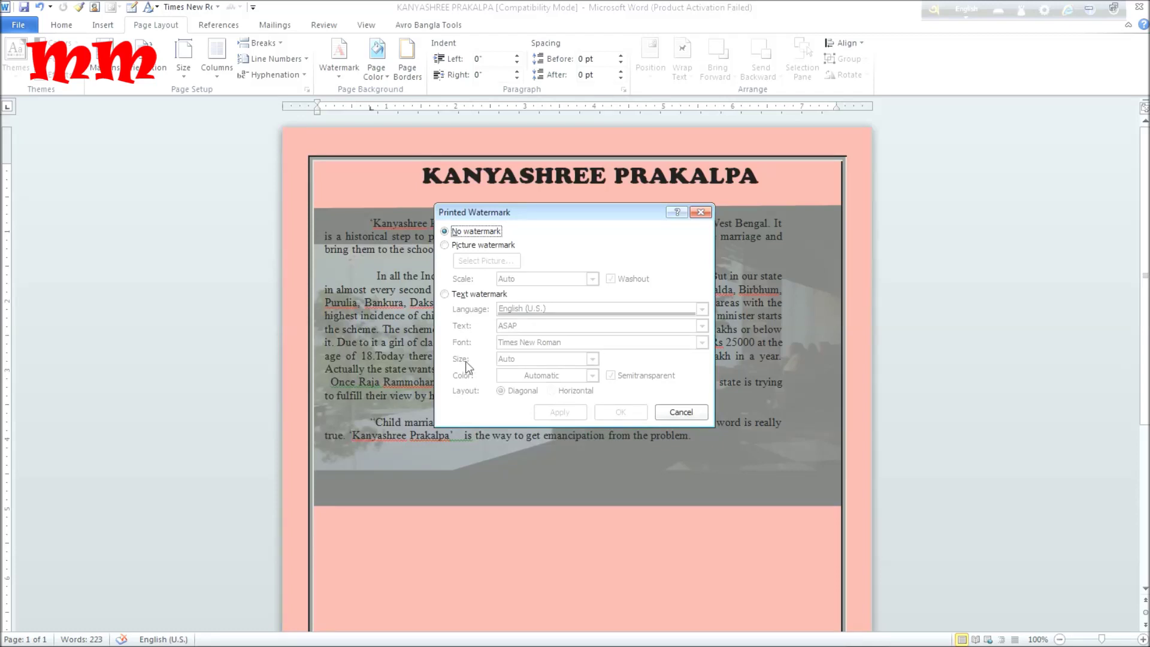
Step: Choose a Text watermark reading ASAP and apply it to the page
left_click(444, 294)
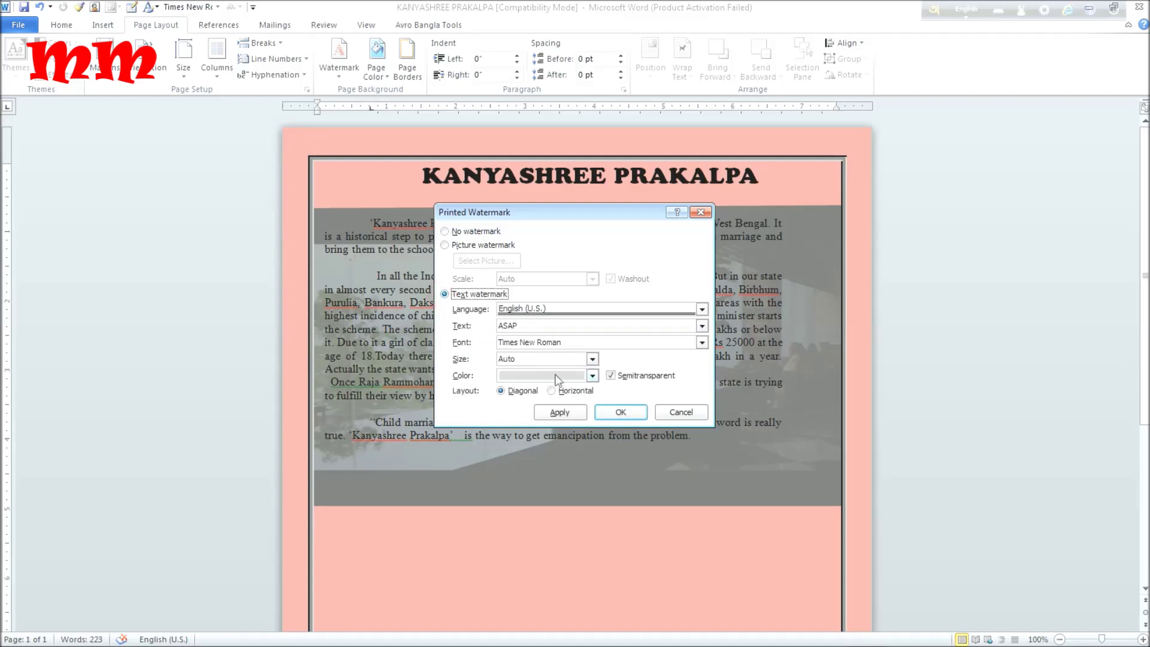
left_click(623, 413)
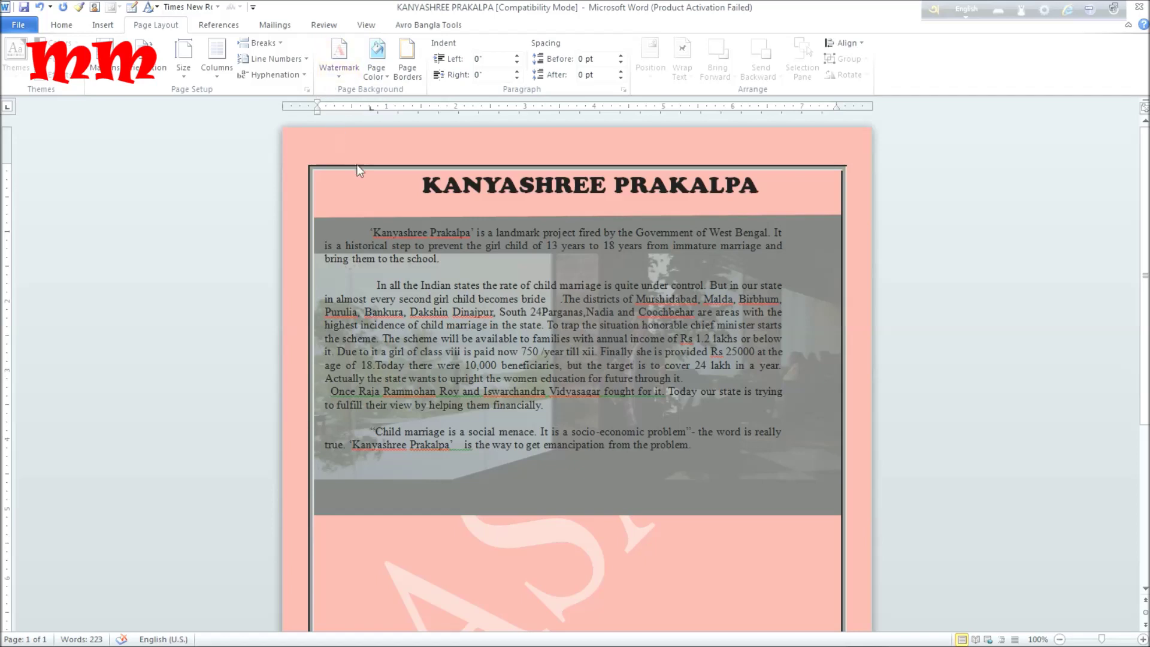
scroll(358, 166, "down", 4)
scroll(358, 168, "down", 4)
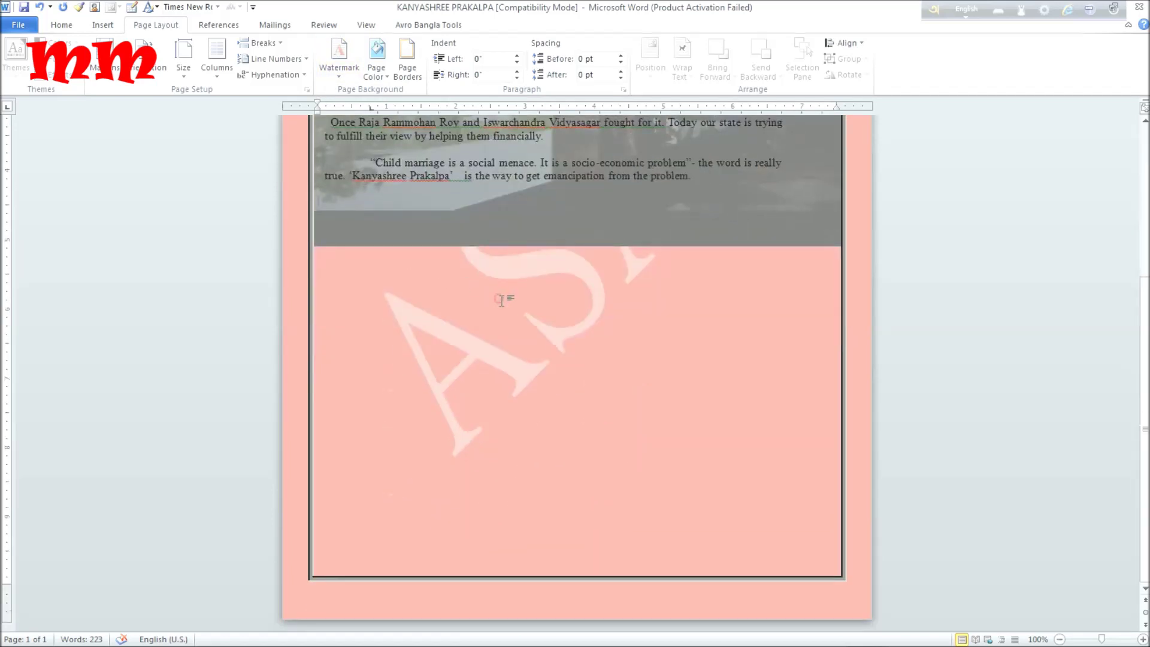
left_click(499, 298)
scroll(537, 309, "up", 7)
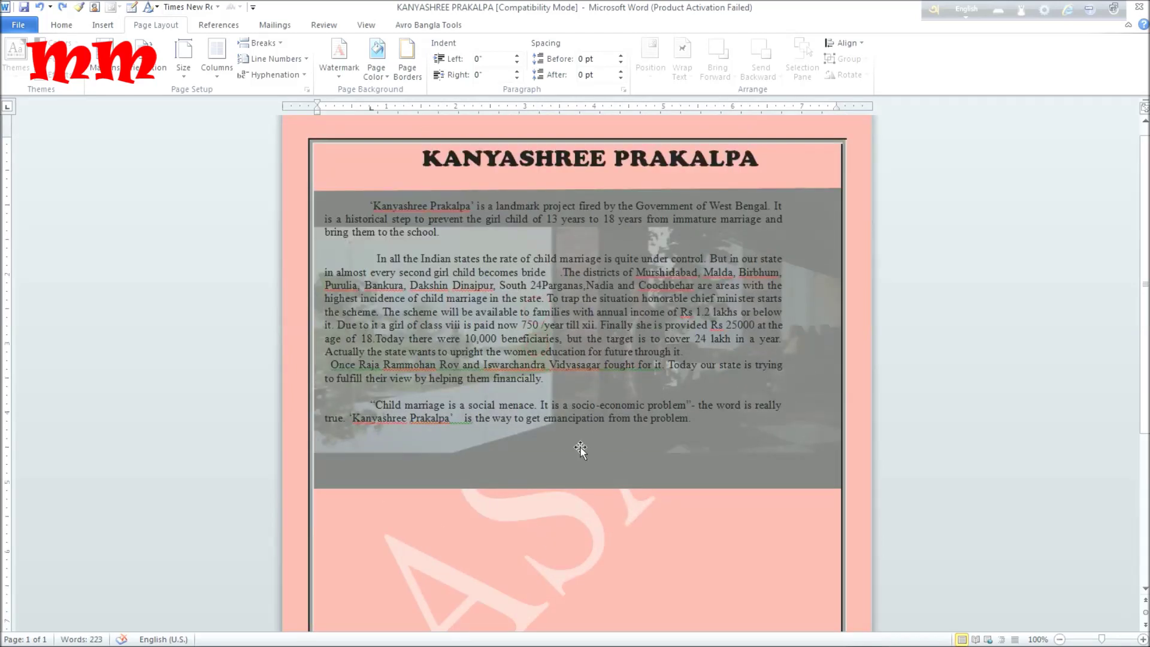
scroll(580, 448, "down", 5)
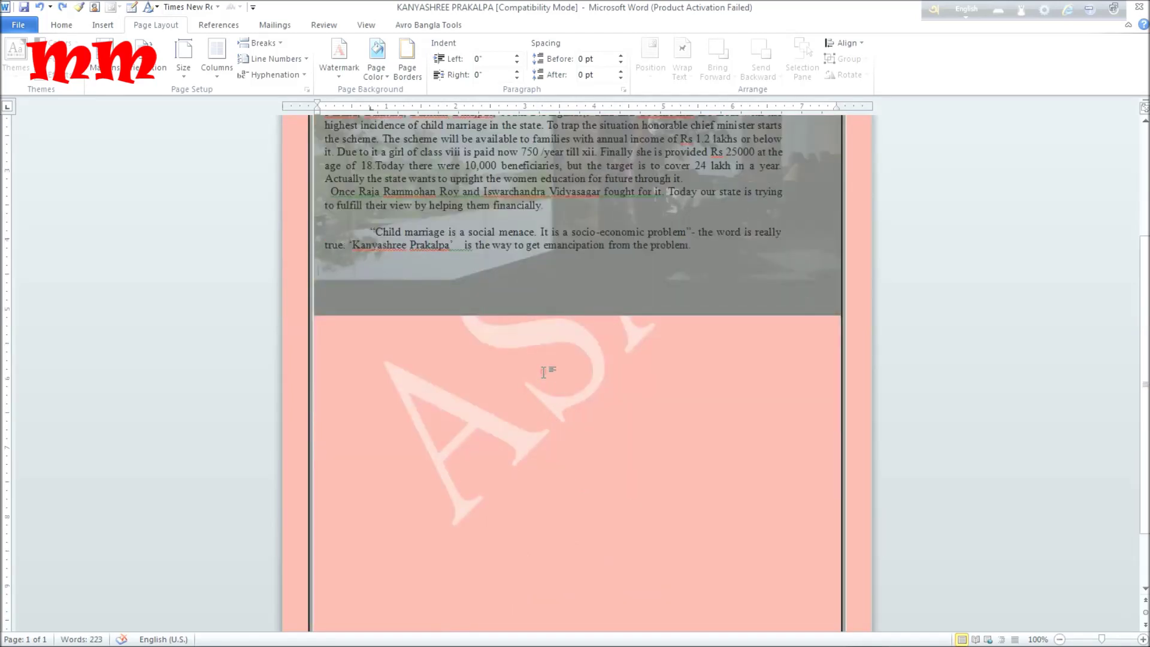
left_click(562, 393)
left_click(452, 509)
scroll(596, 407, "up", 6)
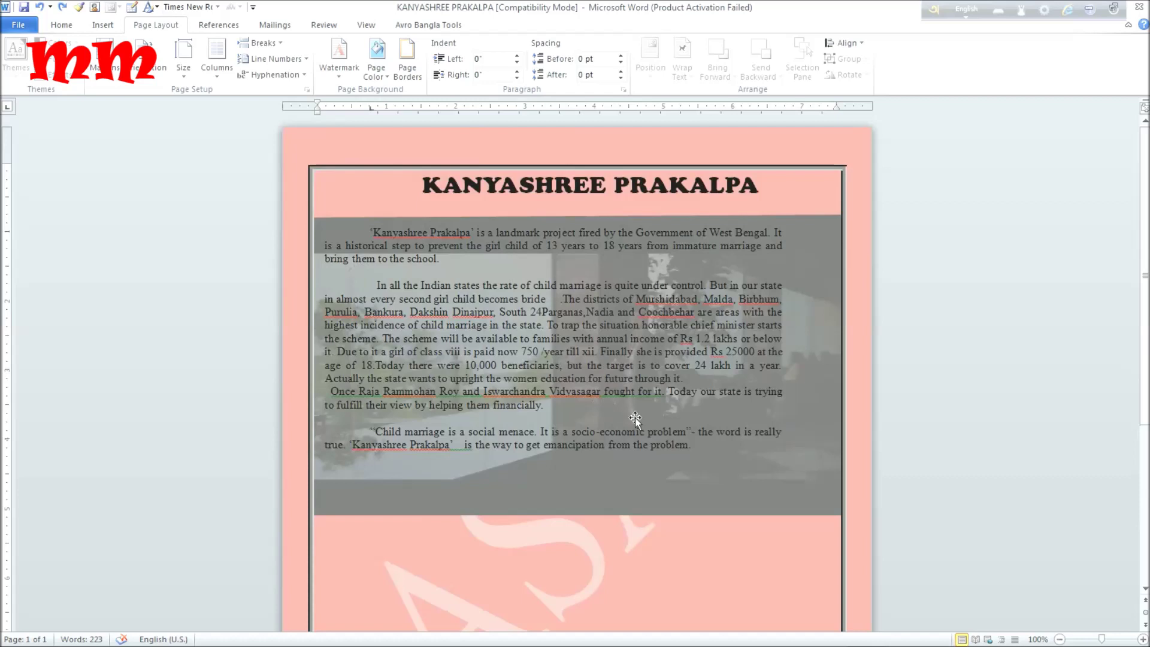
scroll(635, 418, "down", 4)
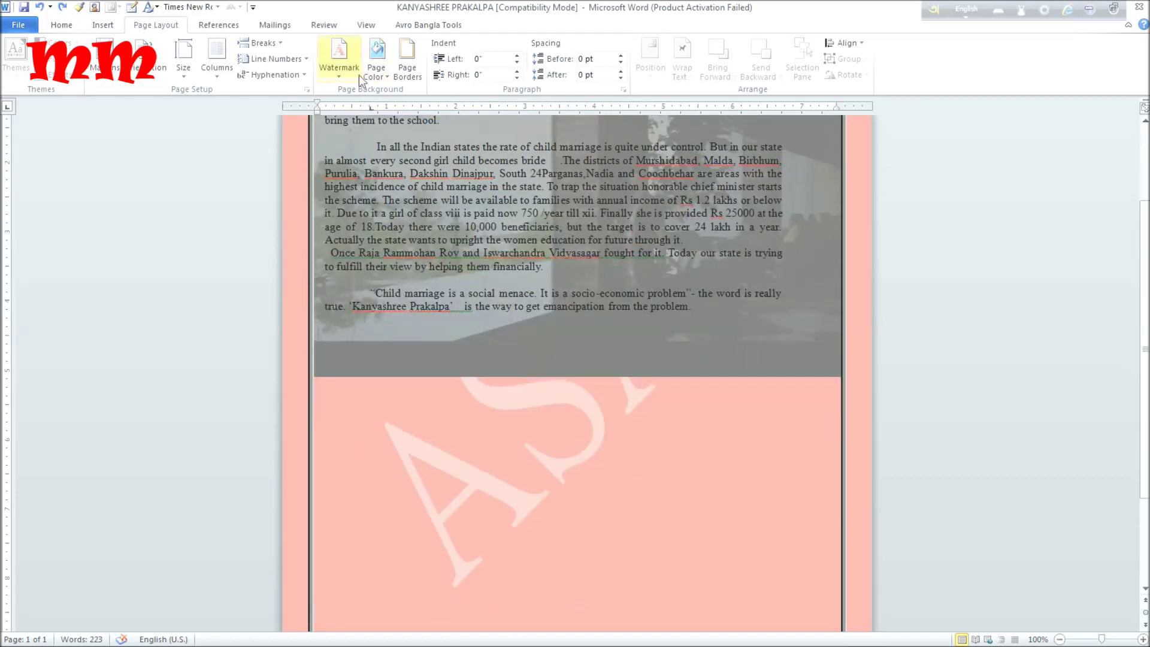
Step: Remove the ASAP watermark from the page and reopen the Custom Watermark settings
left_click(339, 71)
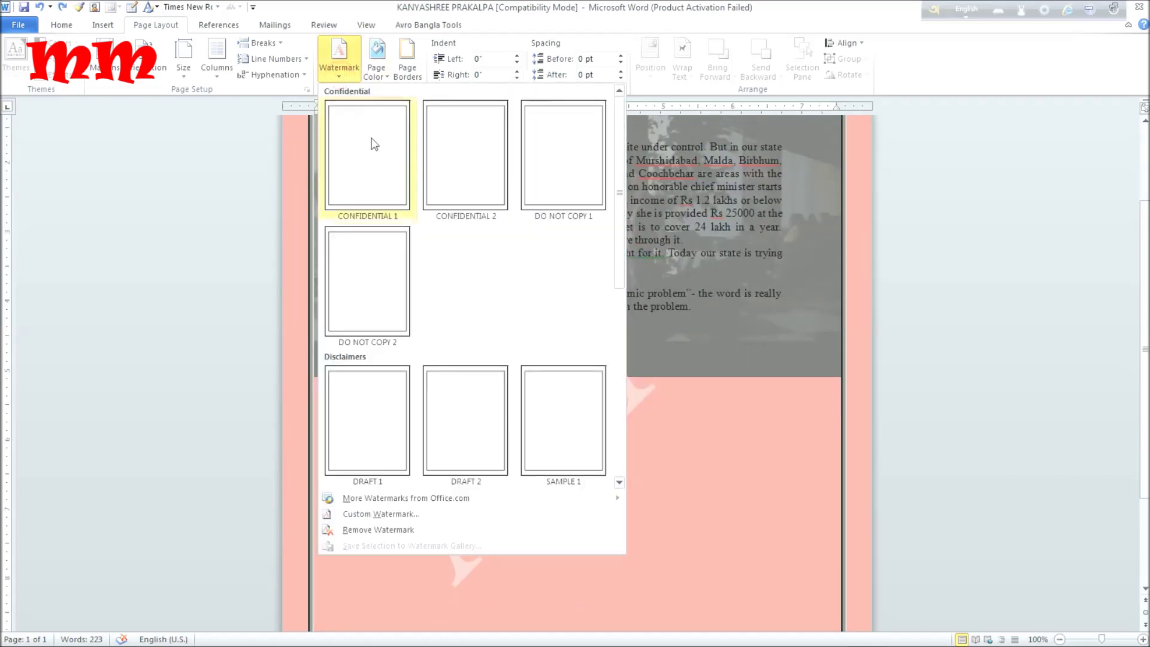
scroll(371, 269, "down", 3)
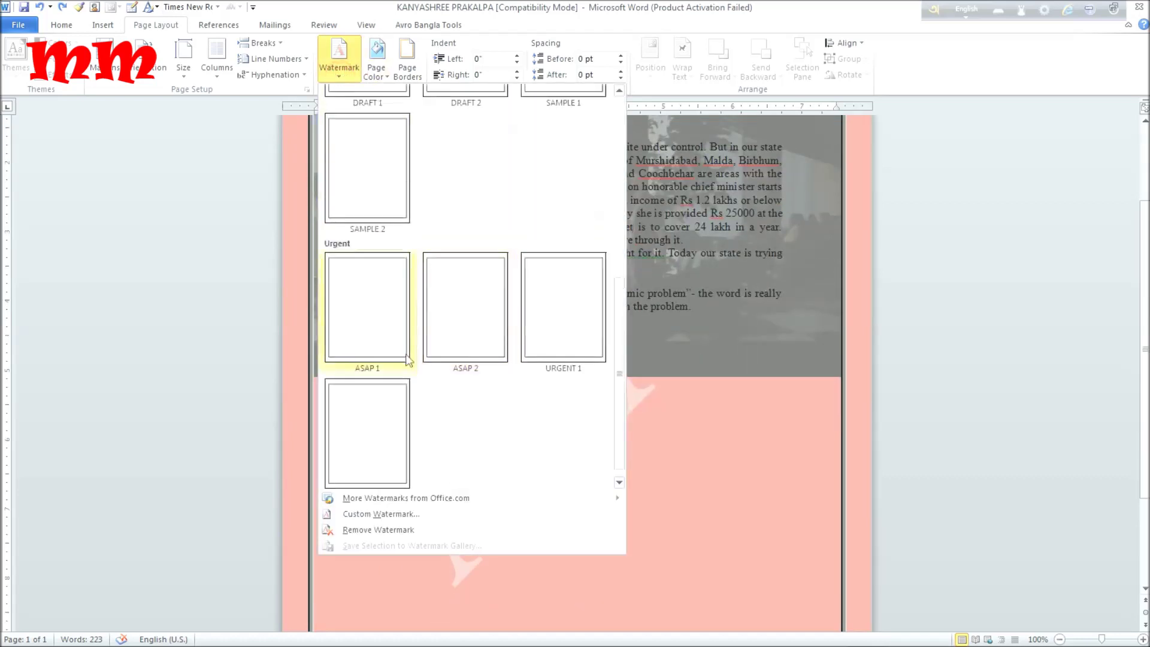
left_click(381, 528)
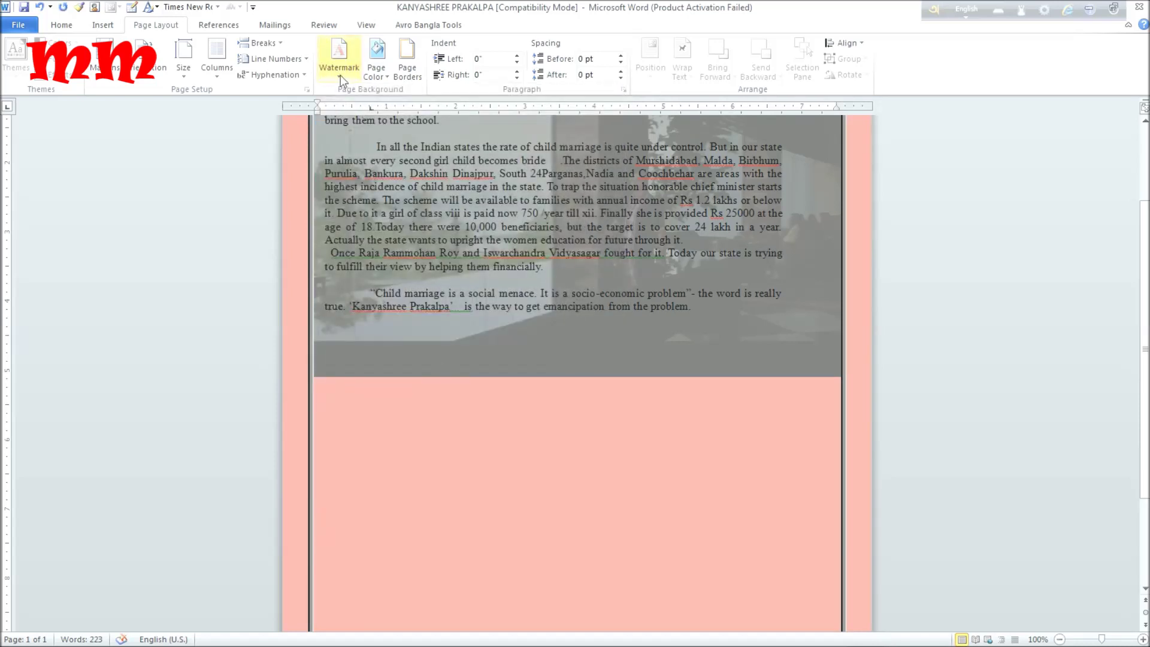
left_click(340, 75)
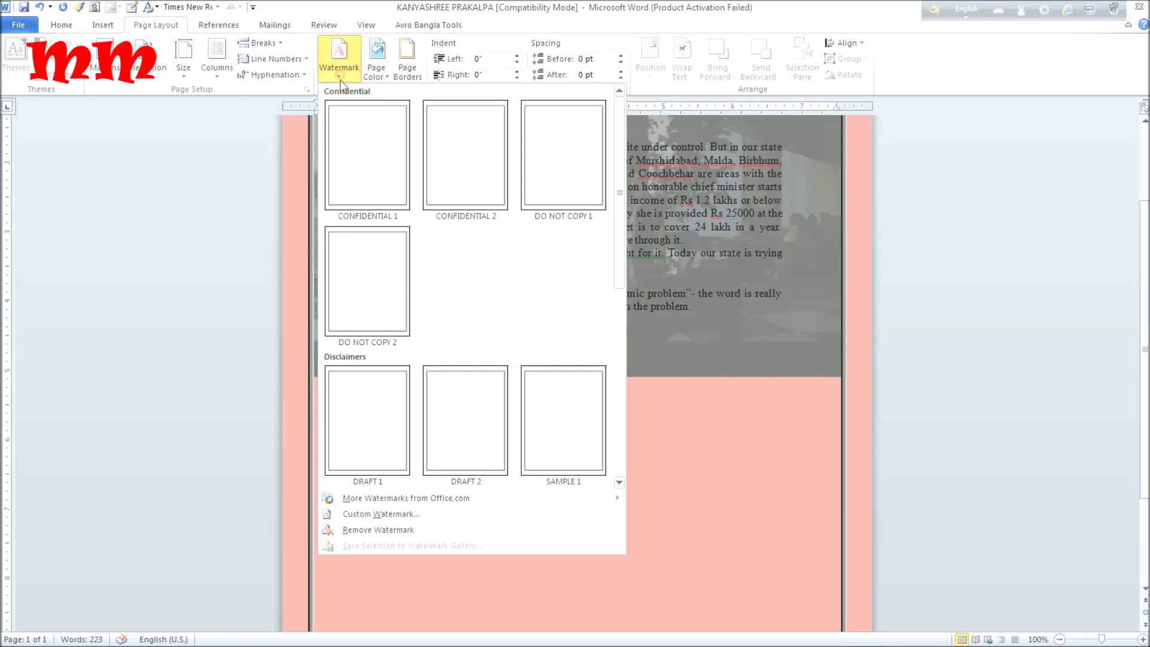
left_click(370, 514)
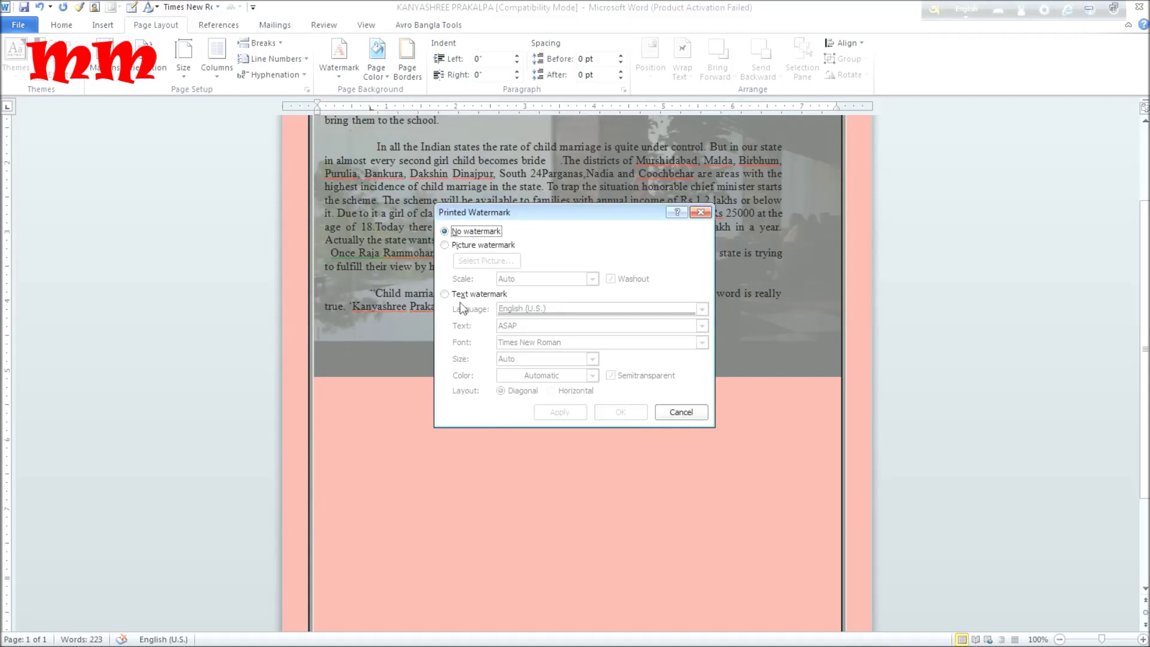
Step: Switch to a Text watermark and replace the ASAP wording with 'write here'
left_click(445, 294)
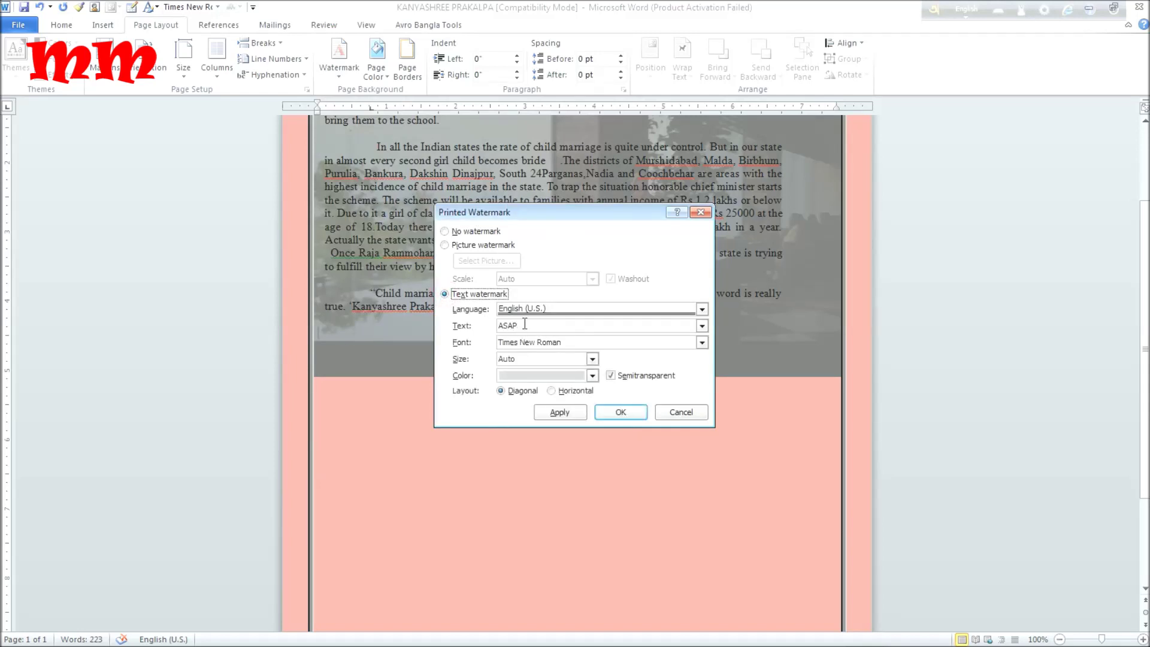
left_click_drag(523, 325, 497, 327)
type("write here")
Step: Set the 'write here' watermark font to Wingdings 2, apply it, and close the dialog
left_click(702, 343)
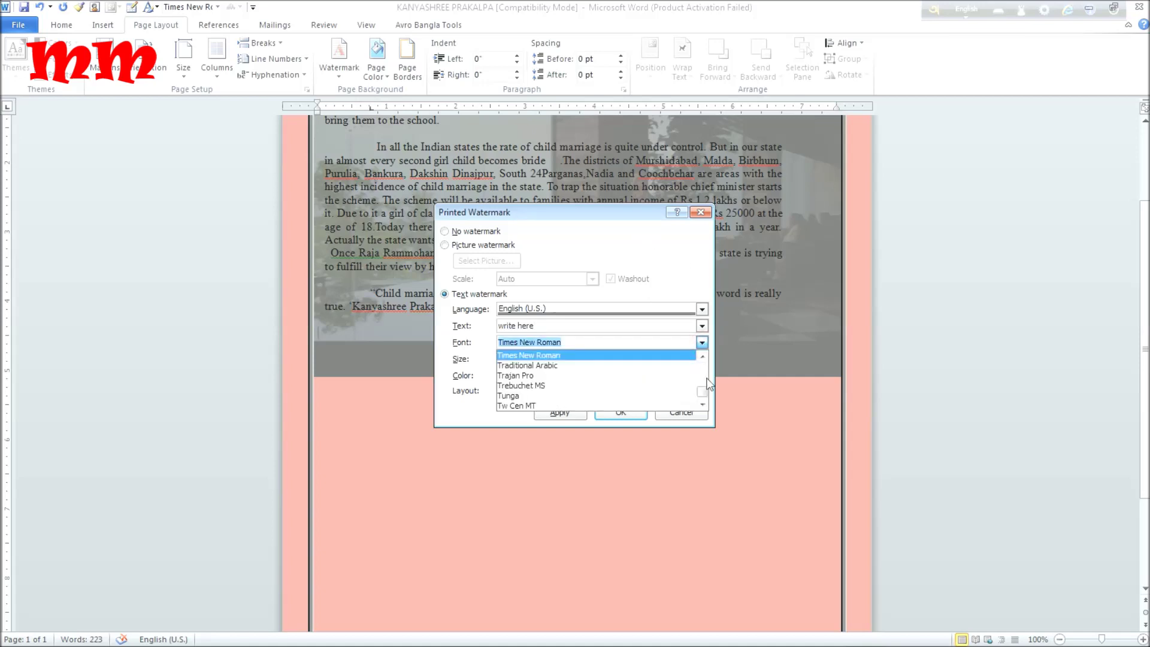
mouse_move(704, 389)
left_mouse_down()
mouse_move(703, 357)
mouse_move(700, 400)
left_mouse_up()
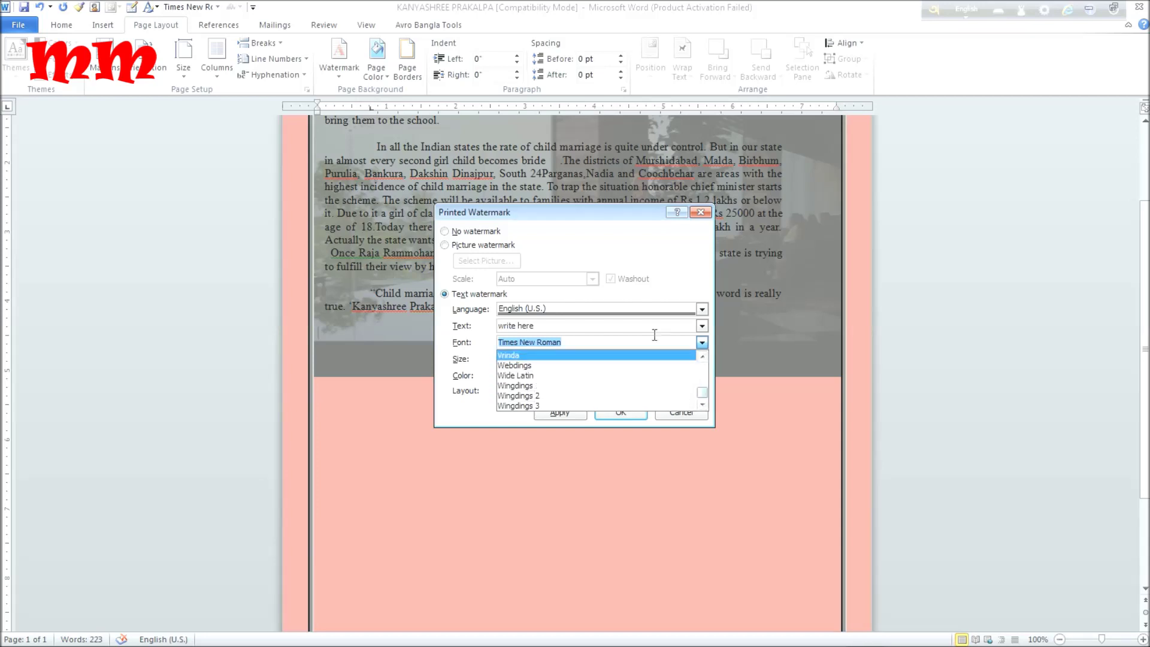
left_click(613, 356)
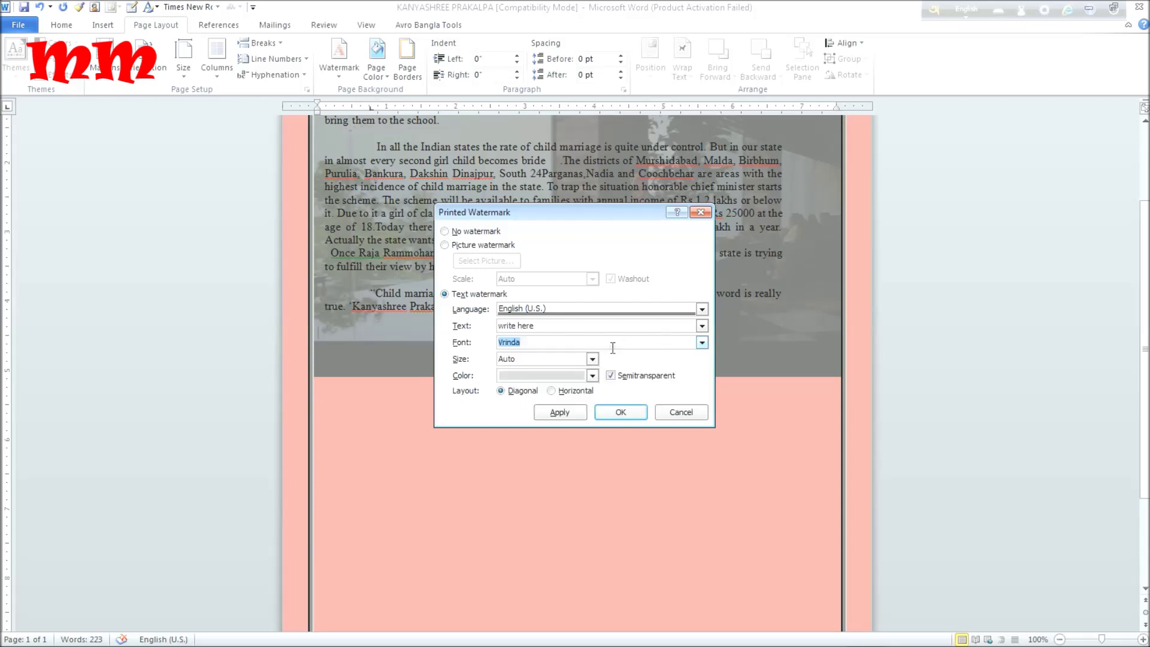
left_click(702, 344)
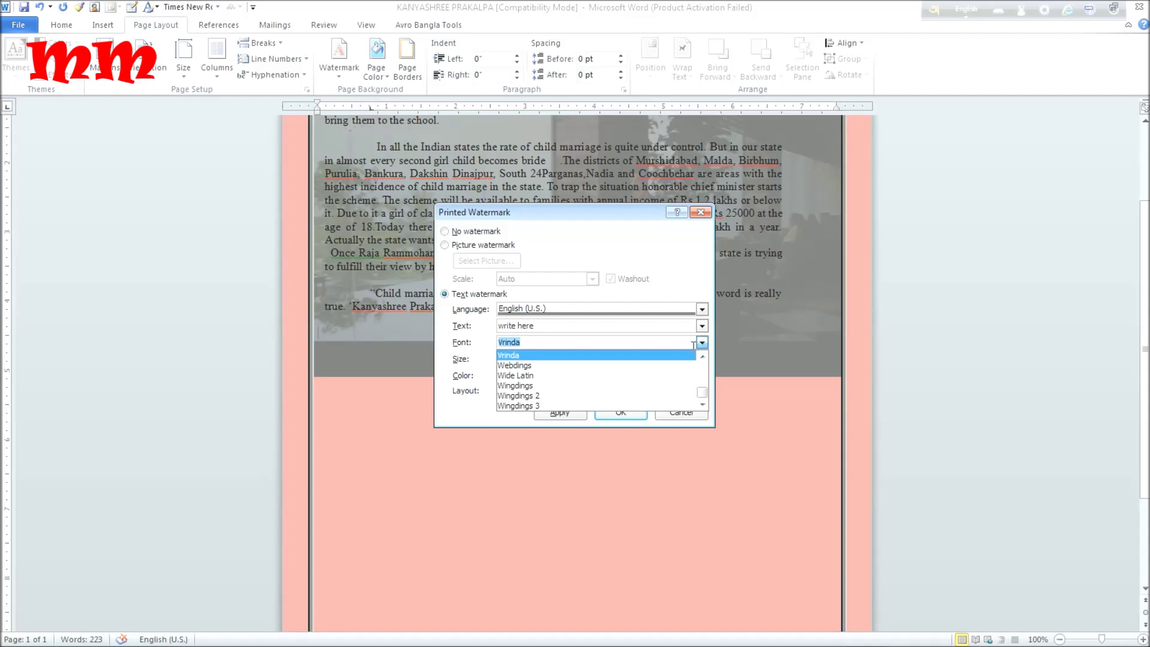
left_click(702, 344)
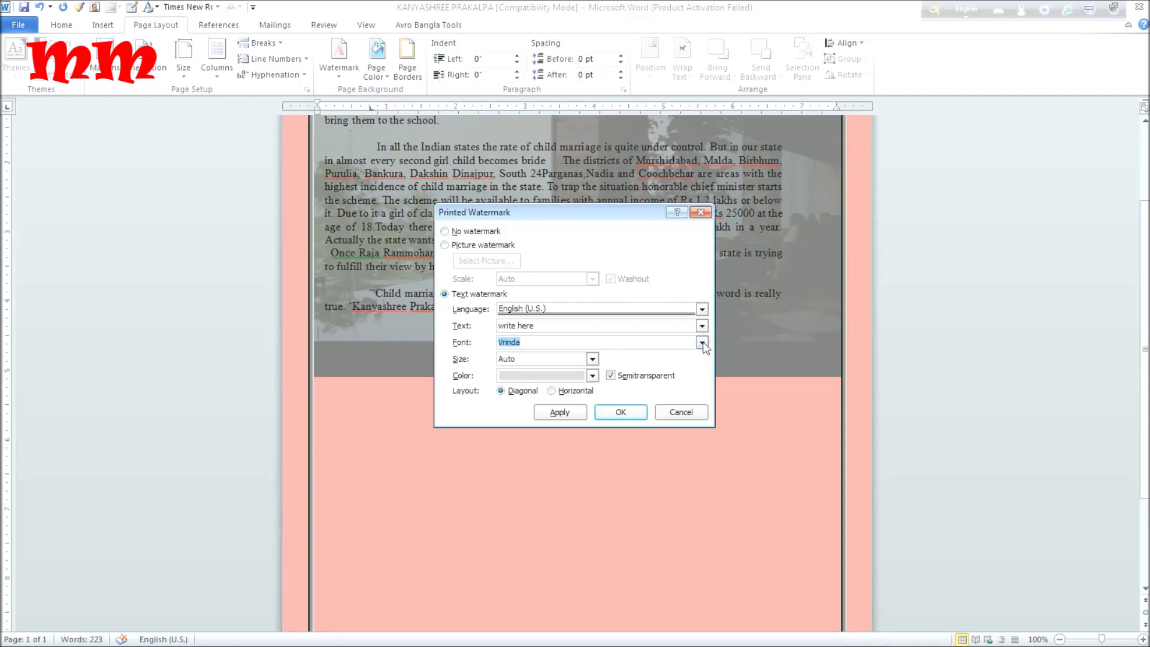
left_click(702, 344)
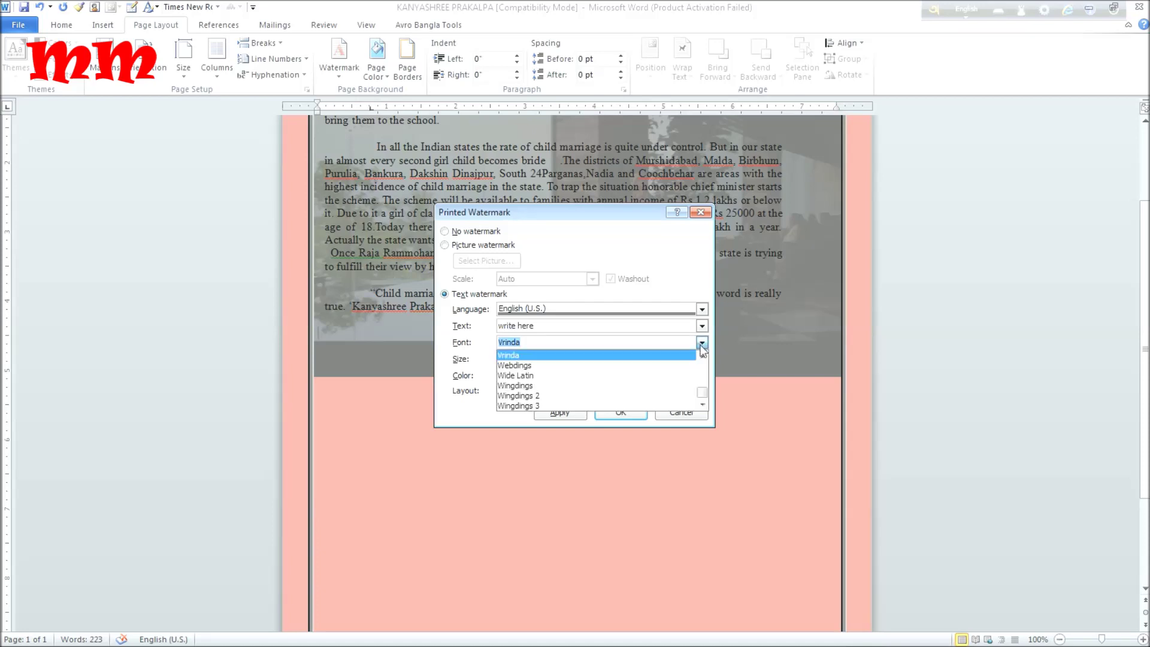
left_click_drag(702, 392, 713, 323)
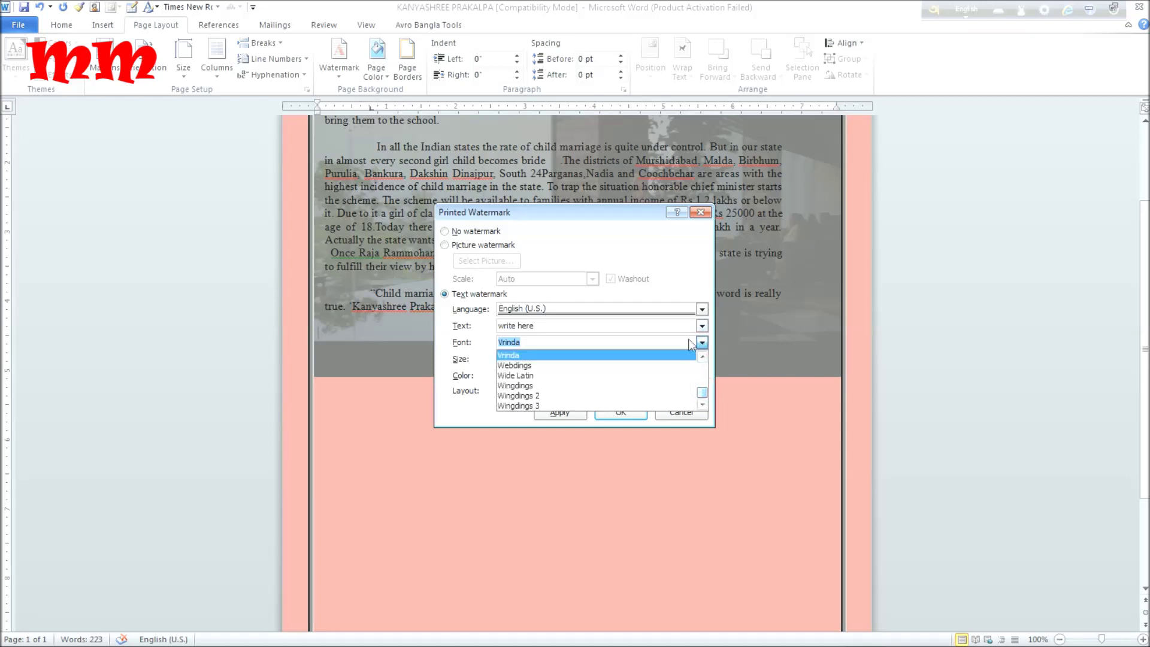
left_click(529, 397)
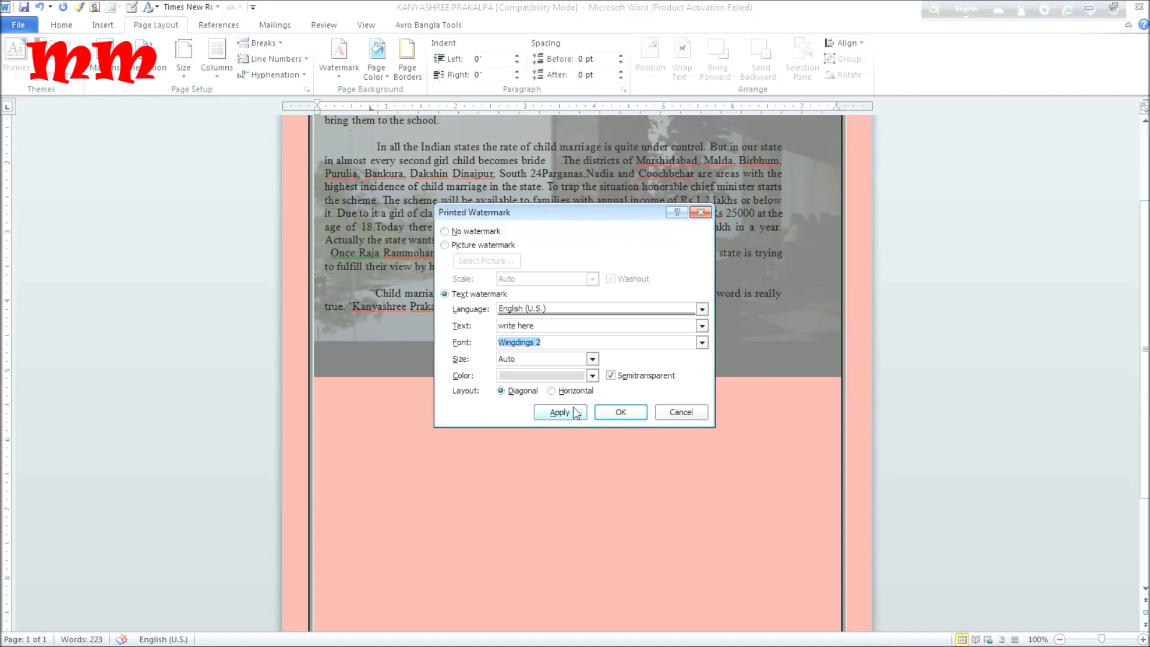
left_click(560, 412)
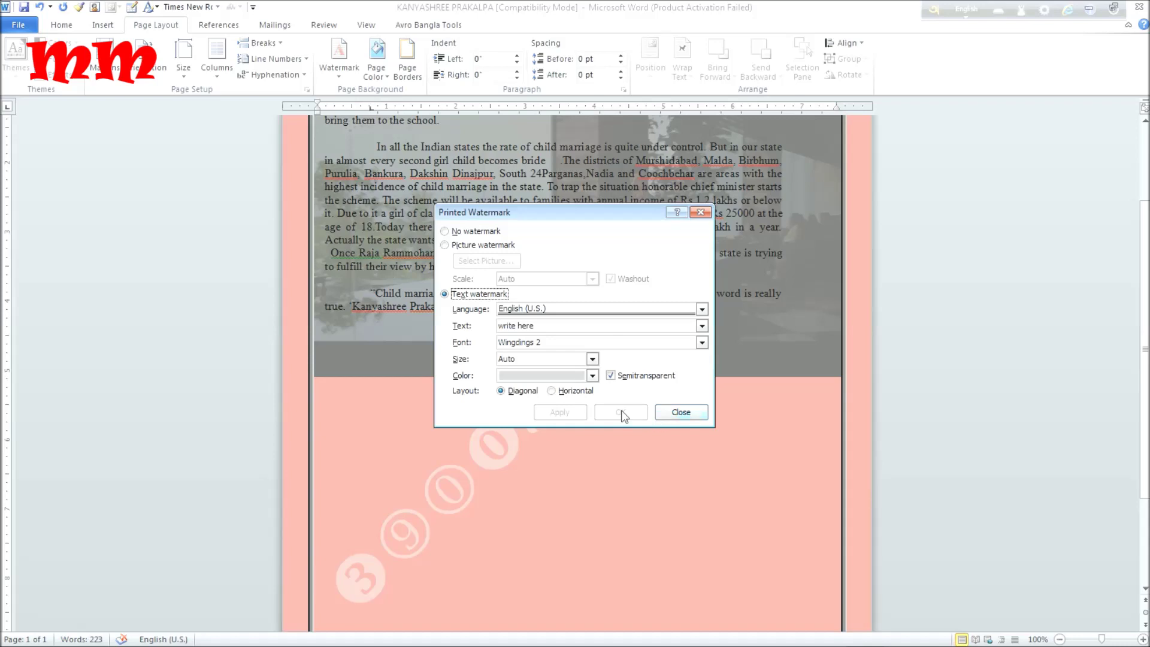
left_click(683, 412)
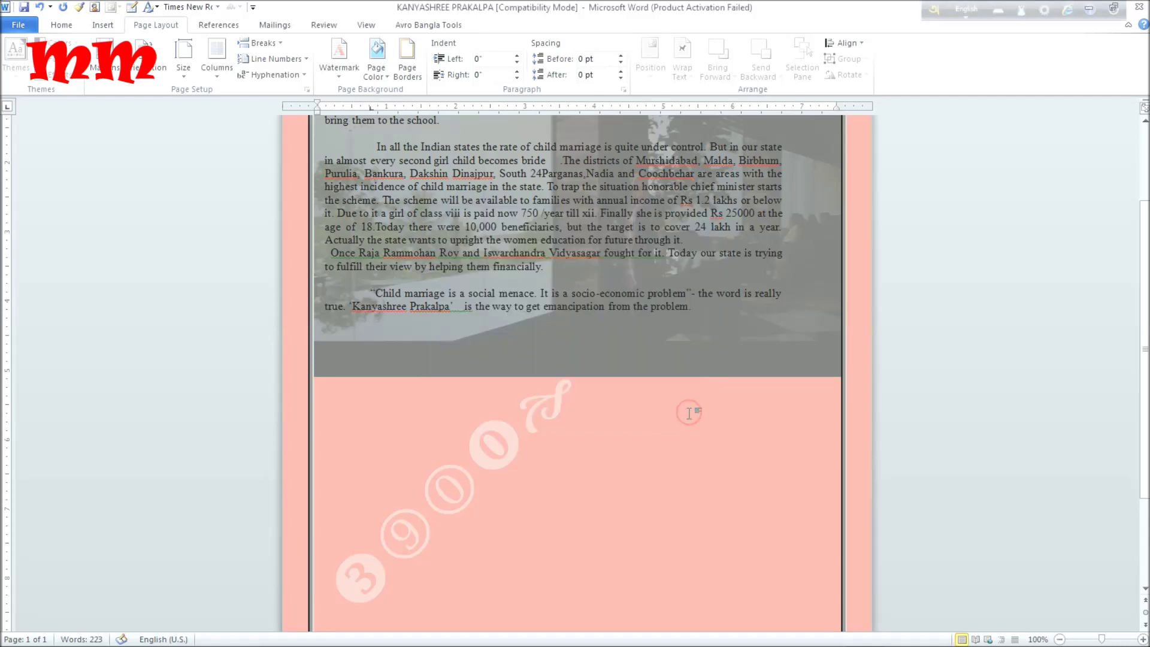
Step: Click into the empty page area, dismiss its shortcut menu, and bring up the Watermark gallery
double_click(514, 448)
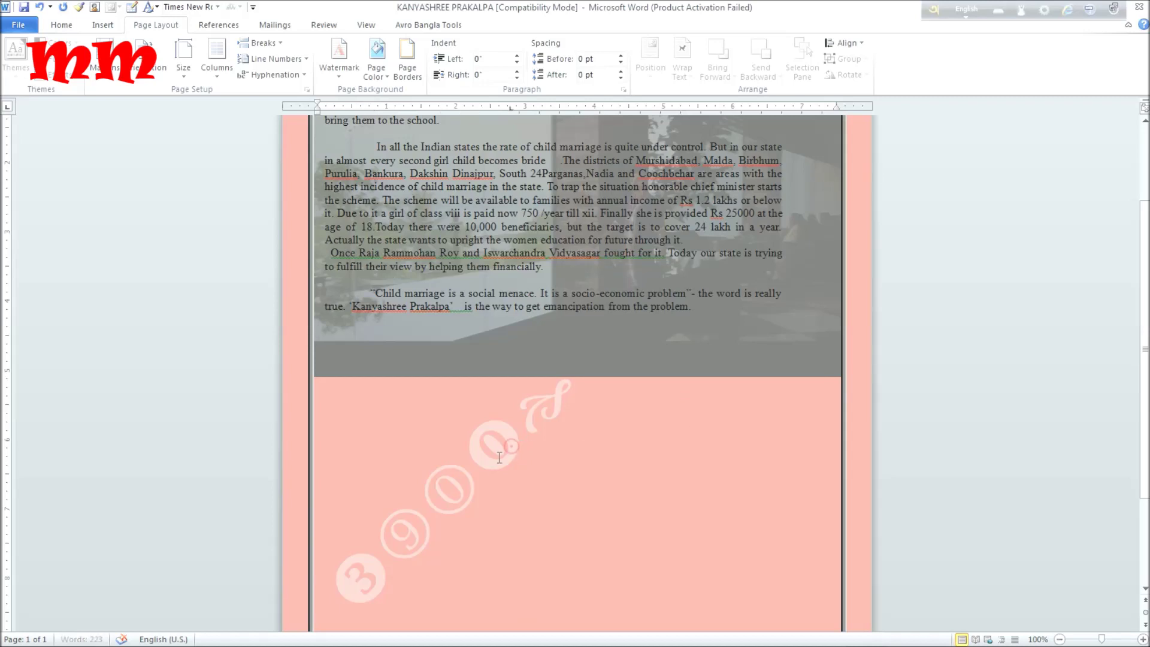
right_click(395, 535)
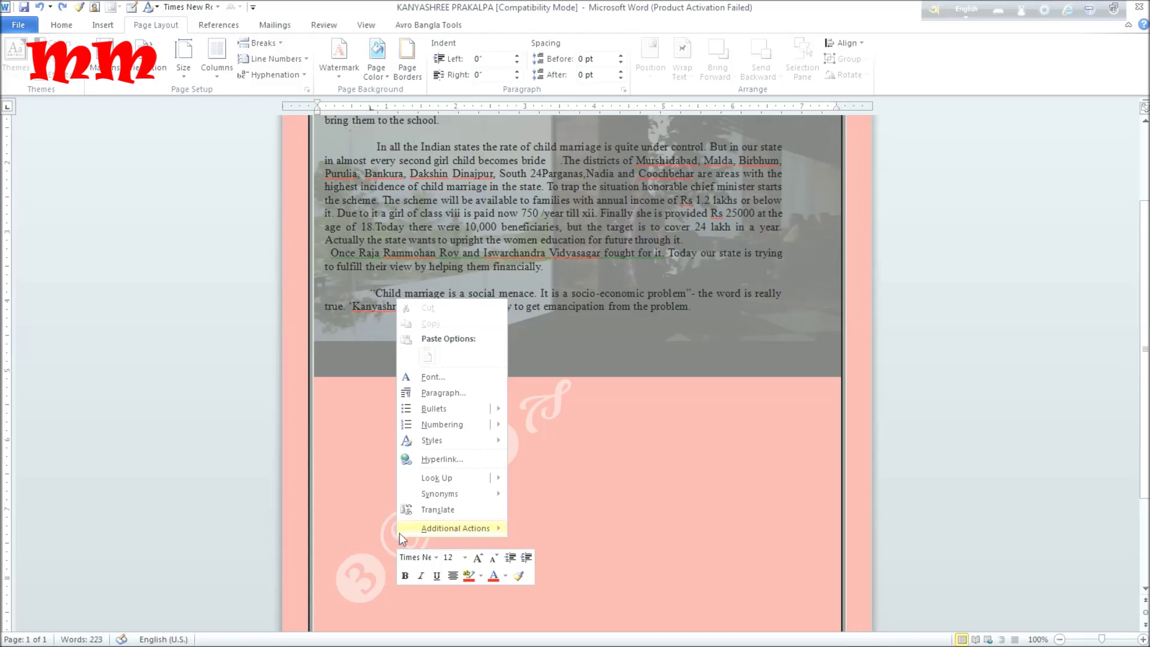
mouse_move(405, 532)
left_click(596, 480)
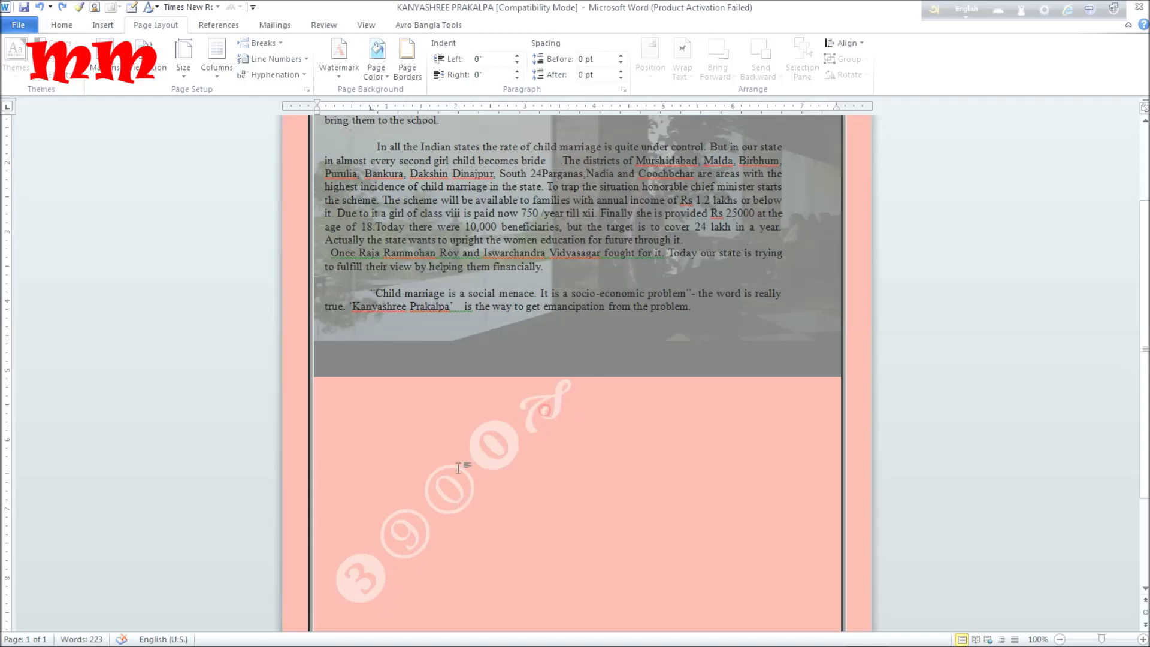
left_click(339, 63)
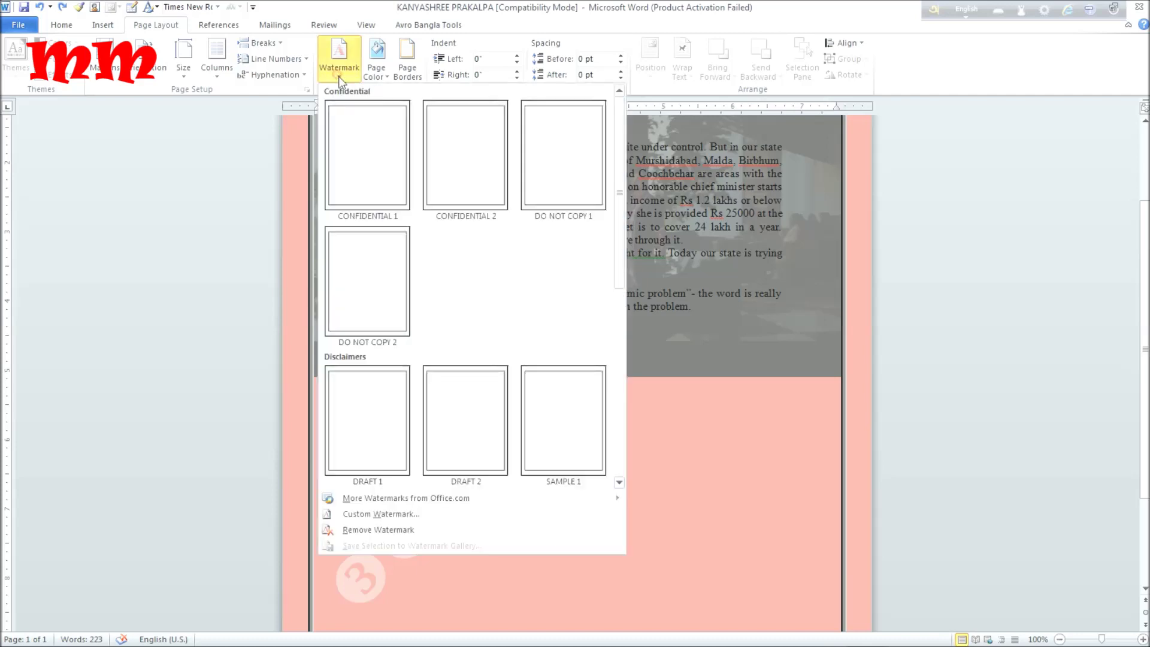
Step: Remove the Wingdings 2 symbol watermark and reopen the Custom Watermark settings
left_click(366, 530)
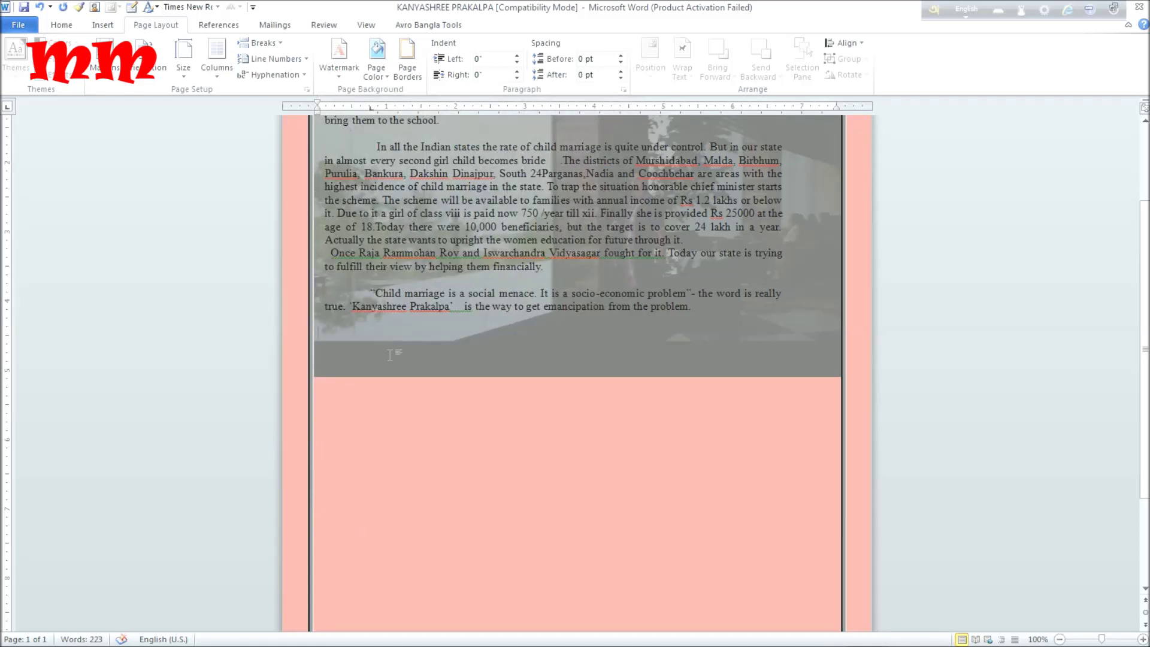
left_click(344, 77)
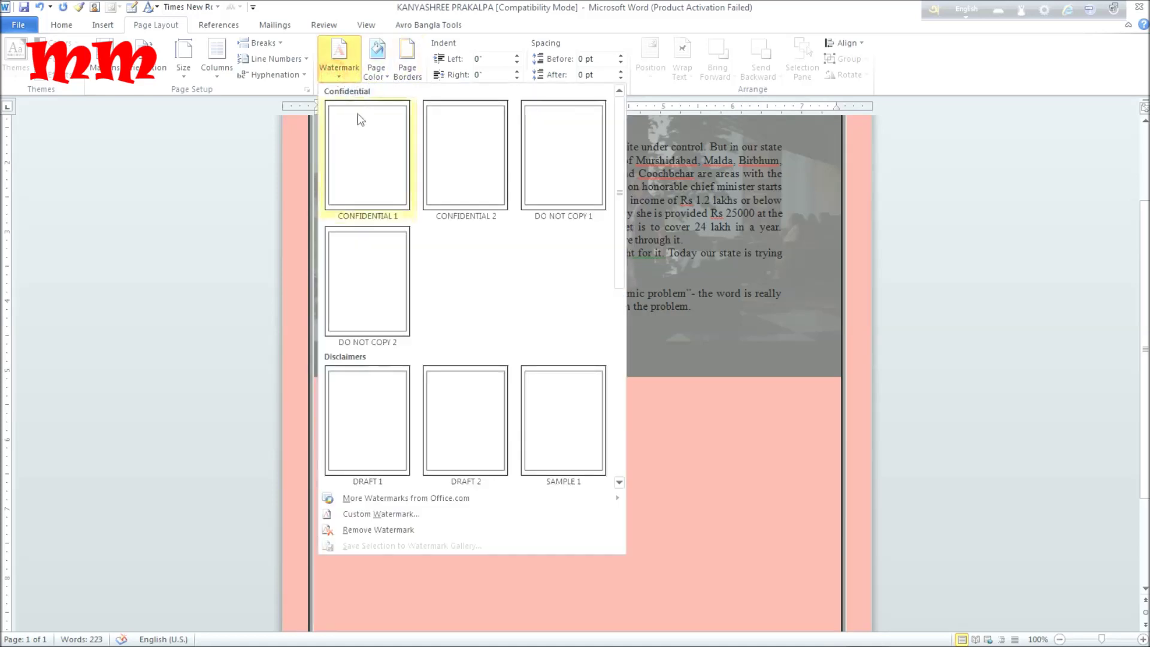
left_click(401, 517)
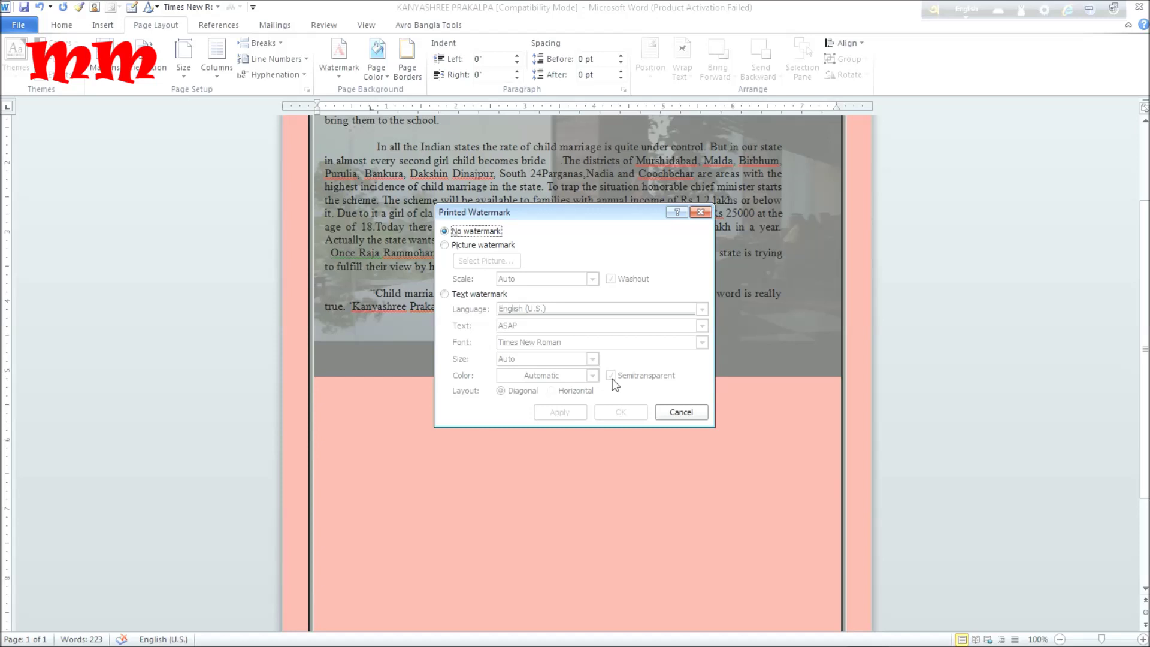
Step: Apply a horizontal ASAP text watermark and select the grey photo behind the text
left_click(444, 293)
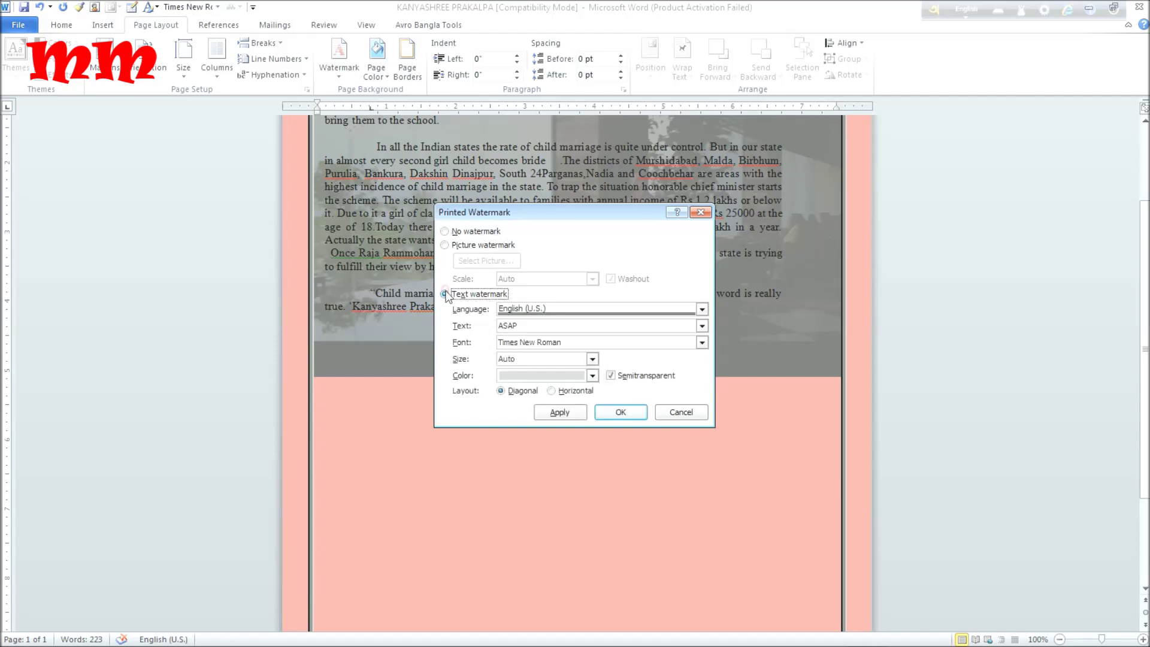
left_click(552, 391)
left_click(621, 418)
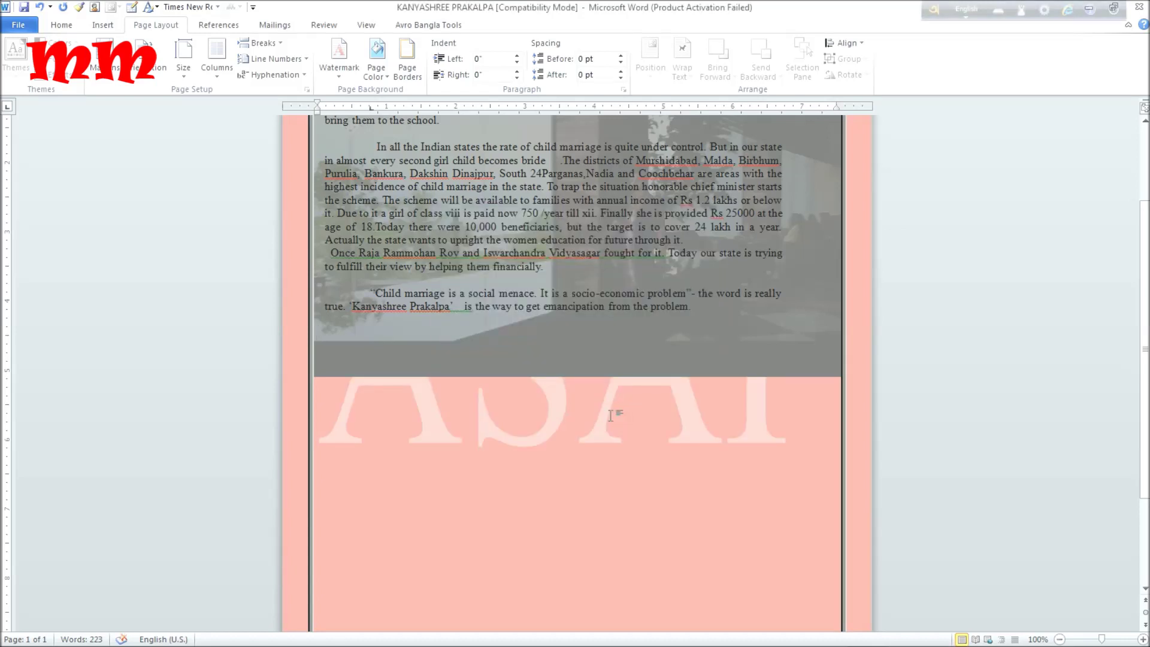
left_click(627, 345)
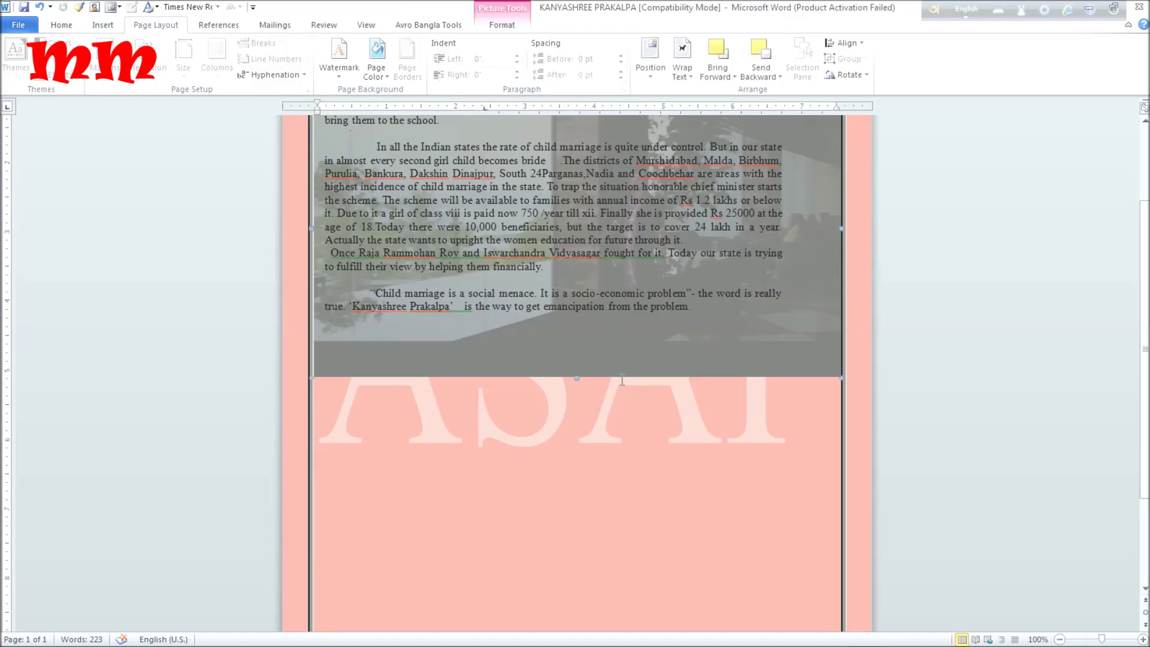
Step: Delete the selected grey background photo
key("Delete")
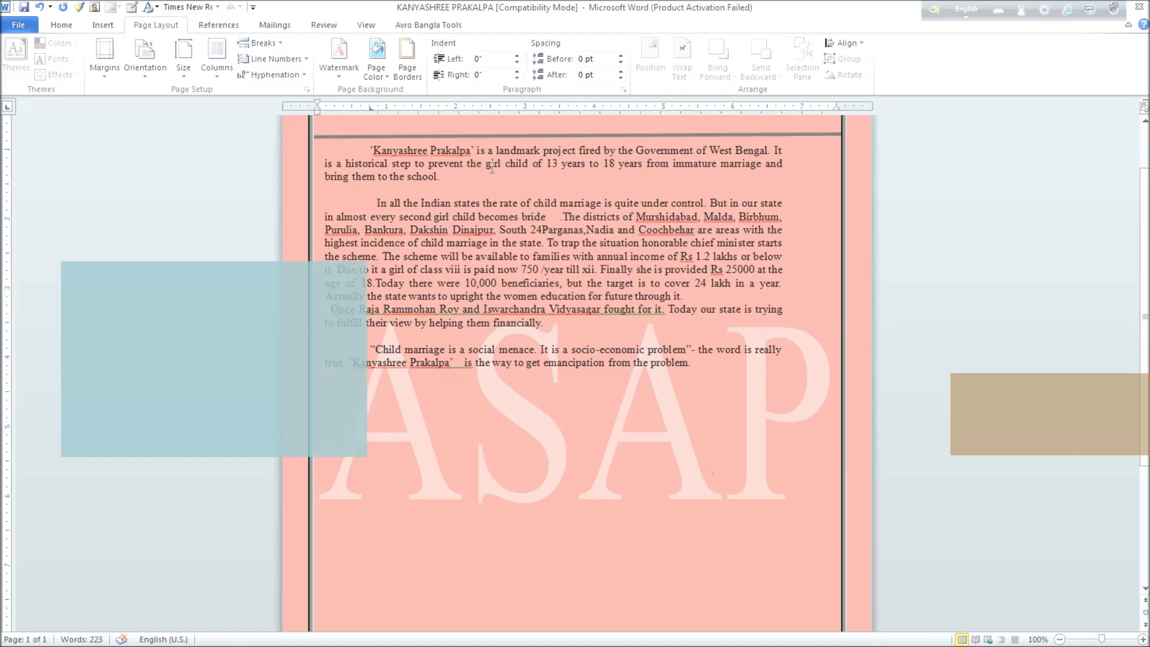
scroll(608, 206, "up", 2)
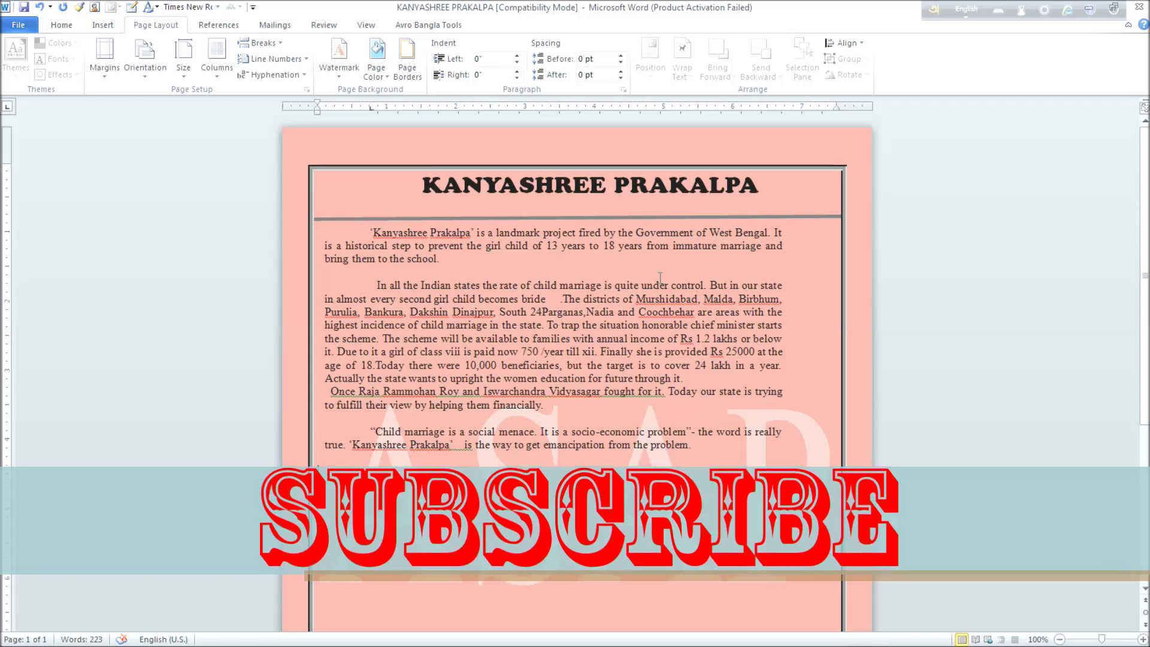
scroll(660, 278, "down", 5)
scroll(660, 278, "down", 1)
scroll(660, 278, "up", 4)
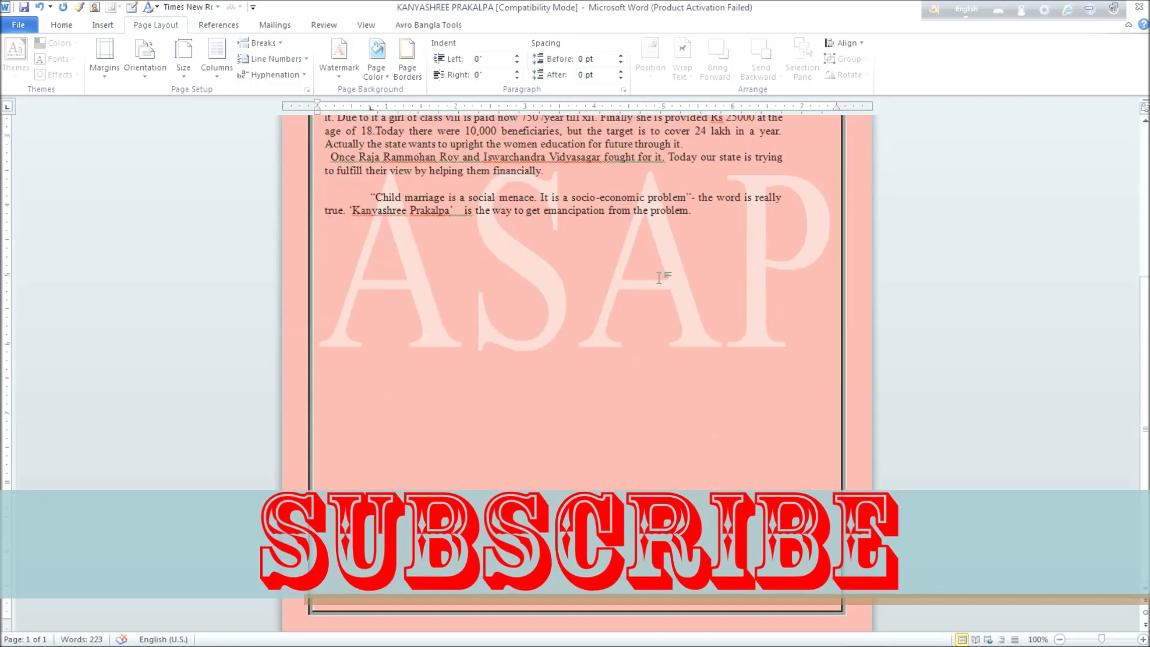
scroll(554, 204, "down", 4)
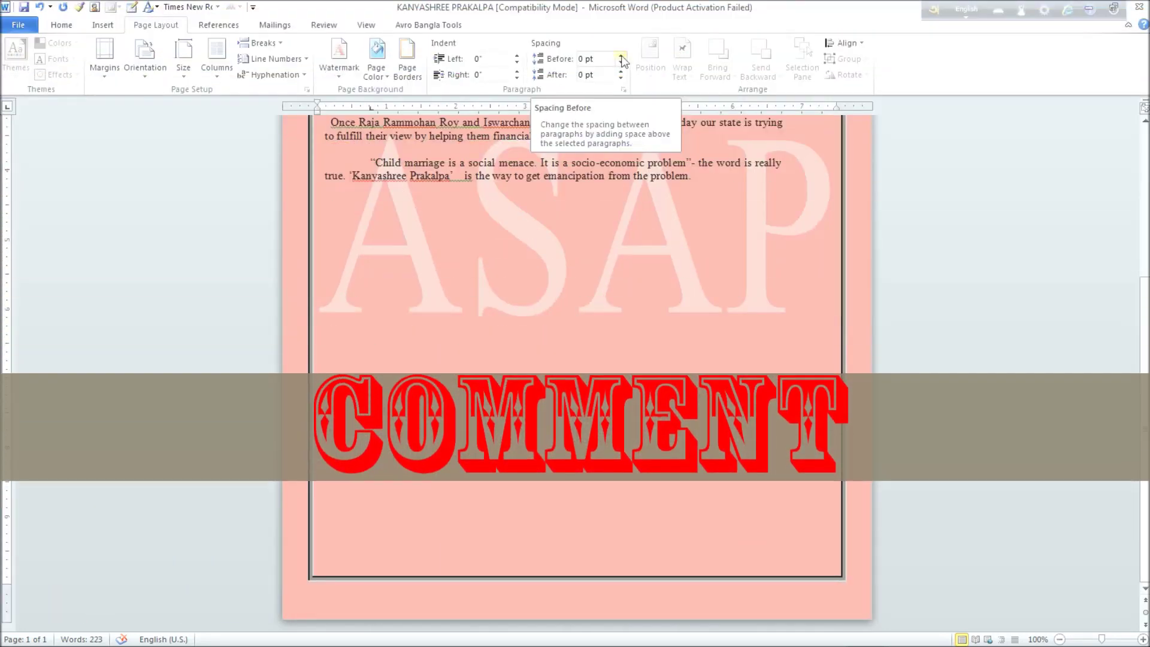
Step: Raise Spacing Before to 18 pt on the empty line after the last paragraph
left_click(621, 59)
left_click(621, 59)
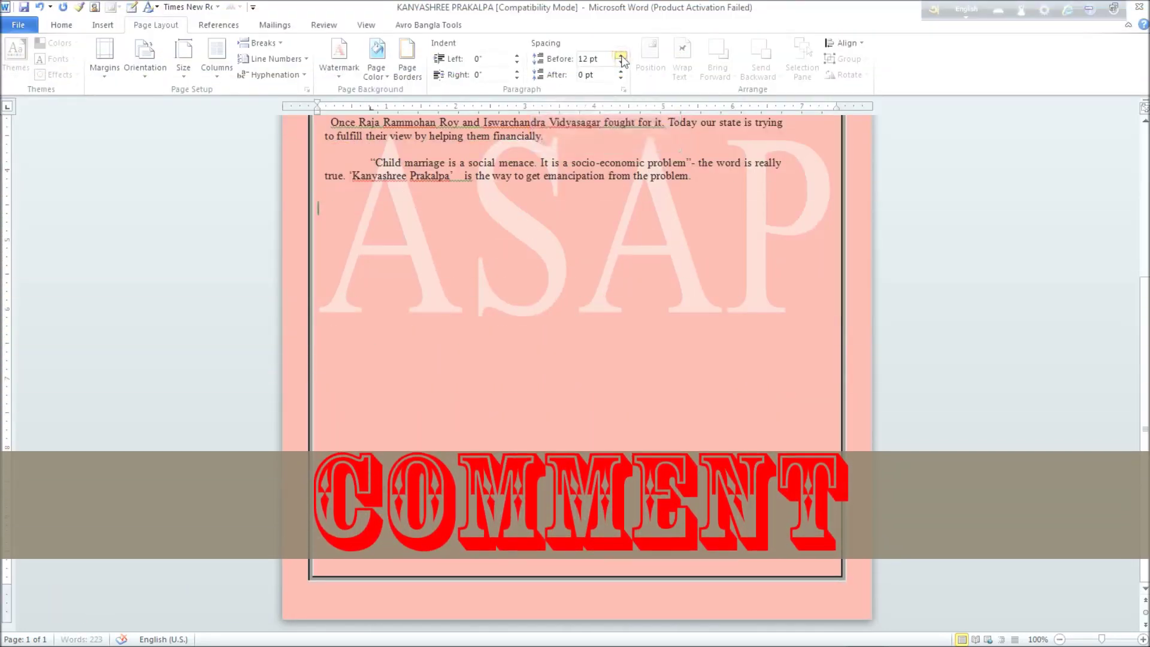
left_click(621, 58)
scroll(661, 193, "up", 4)
scroll(662, 193, "up", 3)
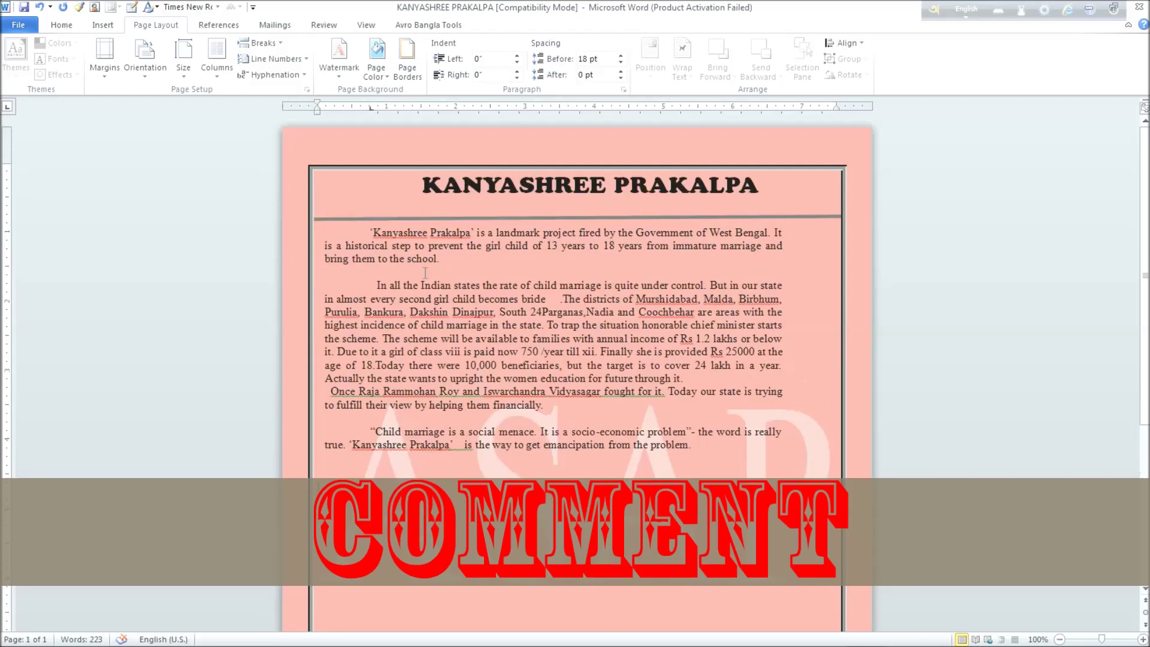
Step: Select the essay paragraphs and raise their Spacing After to 54 pt
left_click_drag(371, 233, 686, 431)
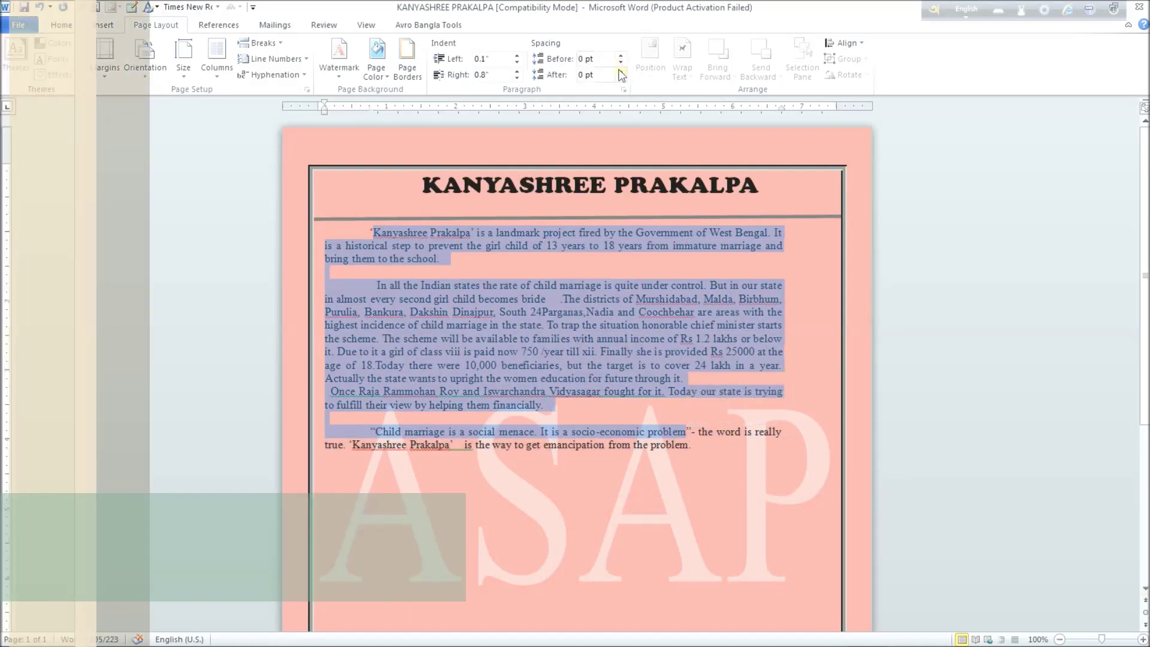
left_click(621, 71)
left_click(621, 71)
left_click(621, 72)
left_click(621, 71)
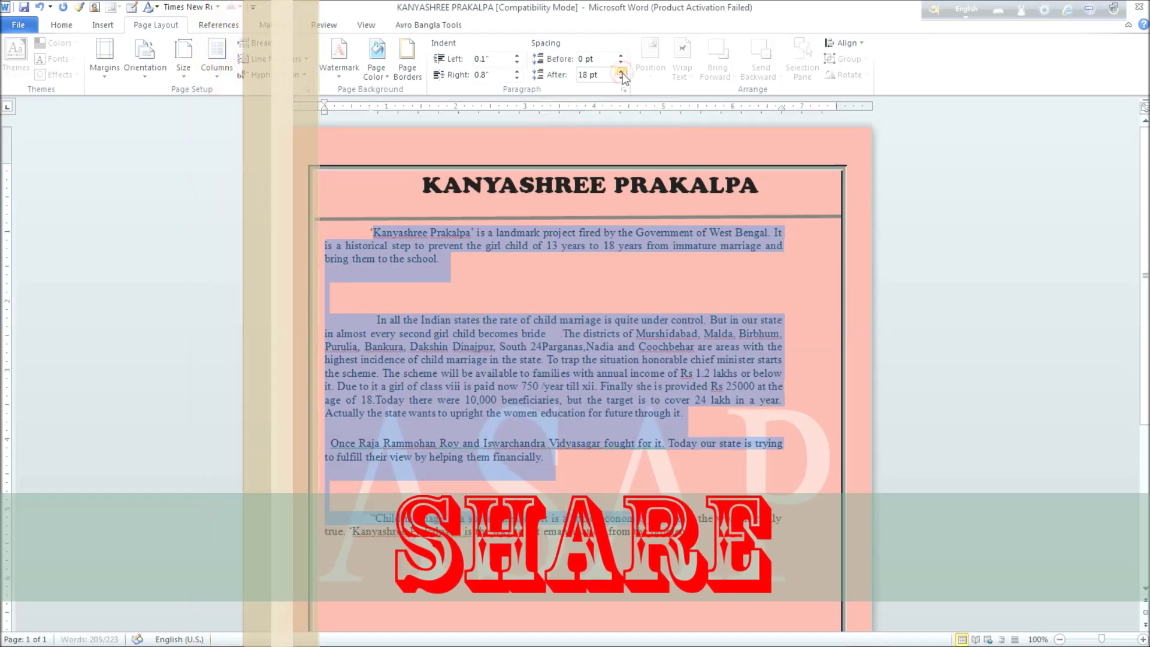
left_click(621, 72)
left_click(621, 71)
left_click(621, 71)
left_click(622, 72)
left_click(622, 72)
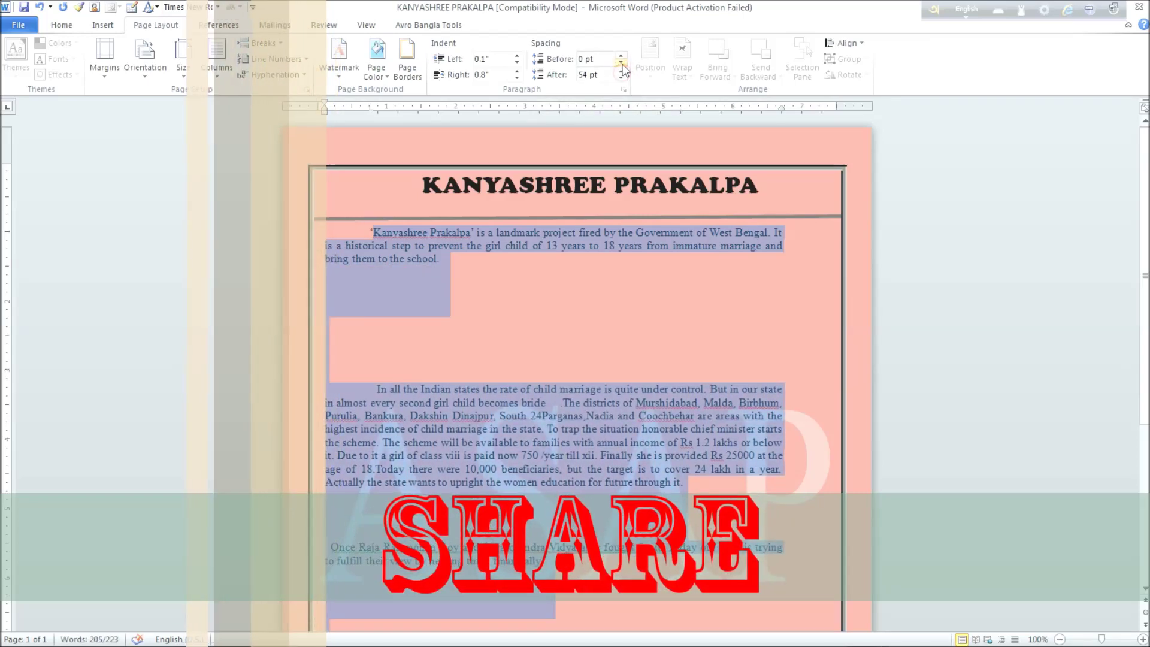
Step: Raise the selected paragraphs' Spacing Before to 60 pt
left_click(622, 55)
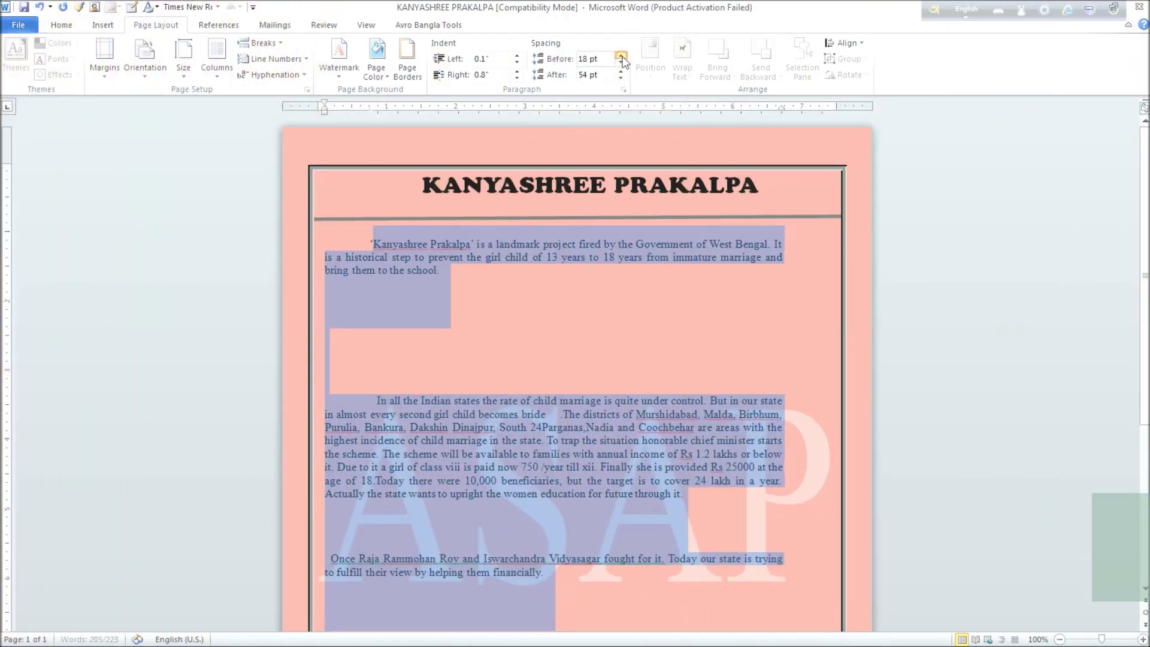
left_click(622, 55)
left_click(621, 56)
left_click(622, 56)
left_click(622, 56)
left_click(621, 56)
left_click(621, 56)
left_click(622, 56)
left_click(621, 56)
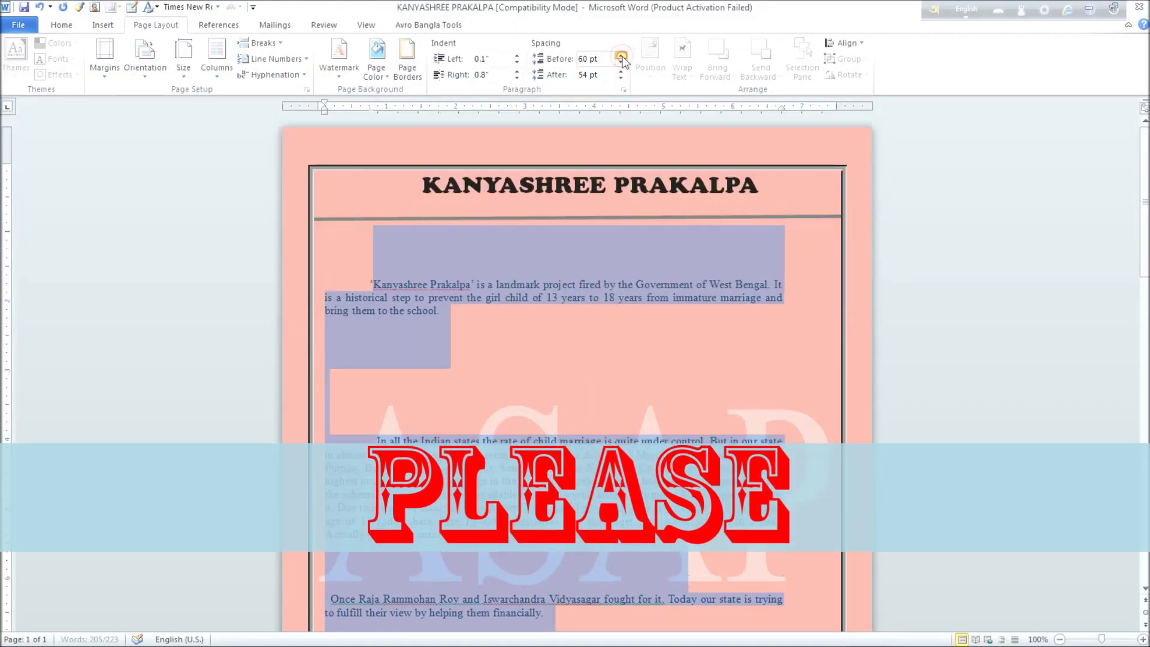
left_click(621, 56)
left_click(621, 56)
left_click(621, 55)
left_click(621, 56)
scroll(624, 83, "down", 5)
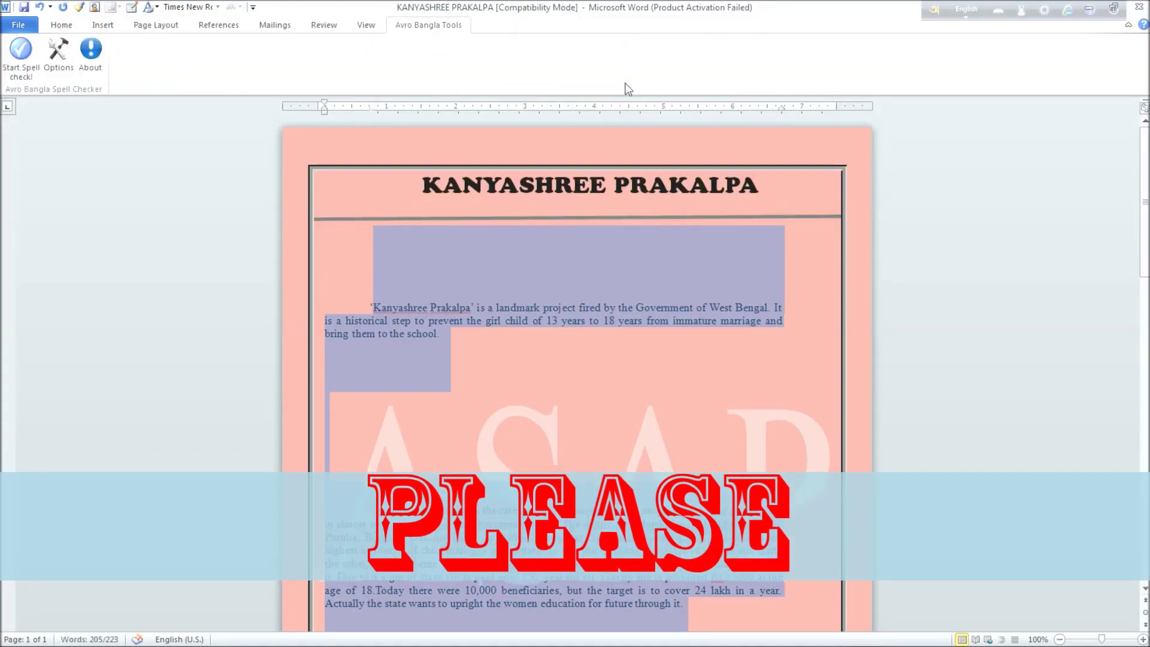